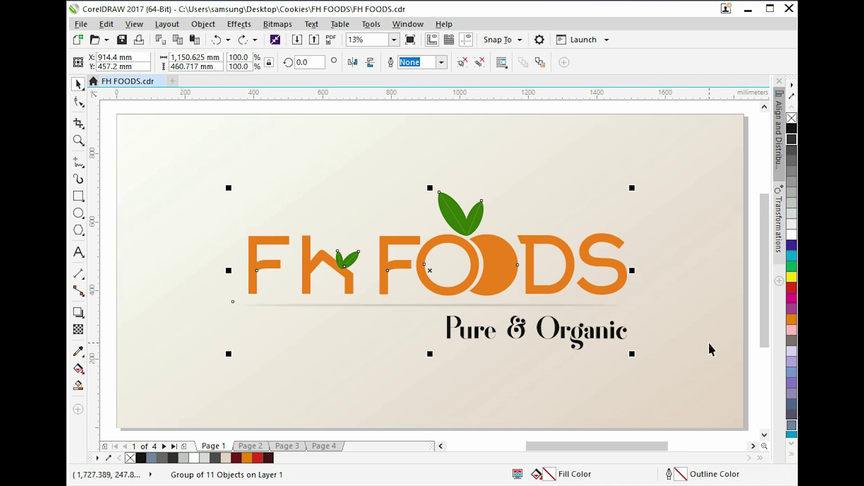
Go to Page 2 and zoom into its upper part.
click(751, 375)
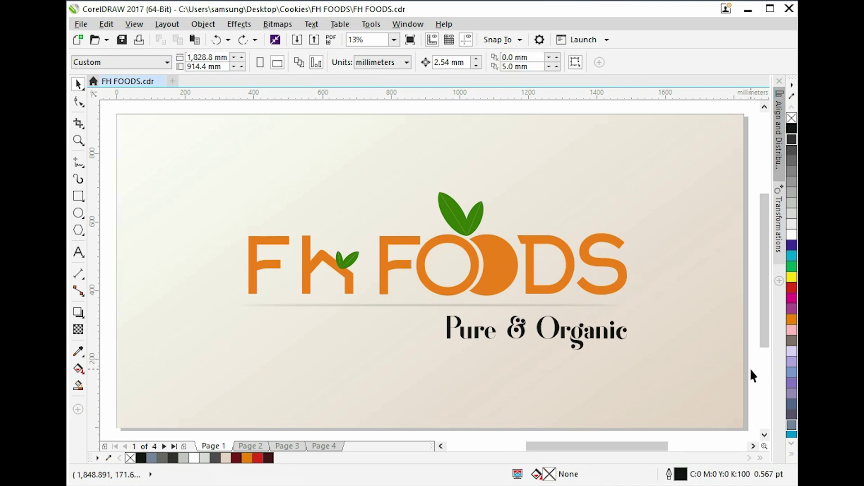
key(Page_Down)
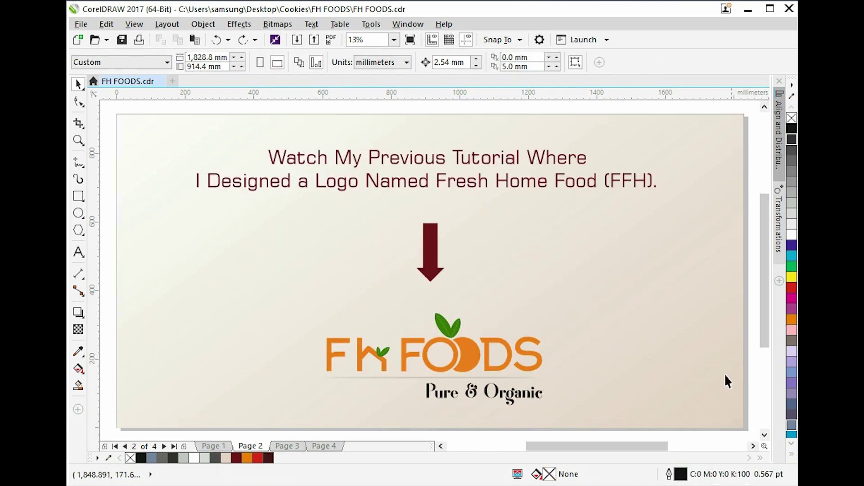
key(z)
drag(118, 115, 741, 235)
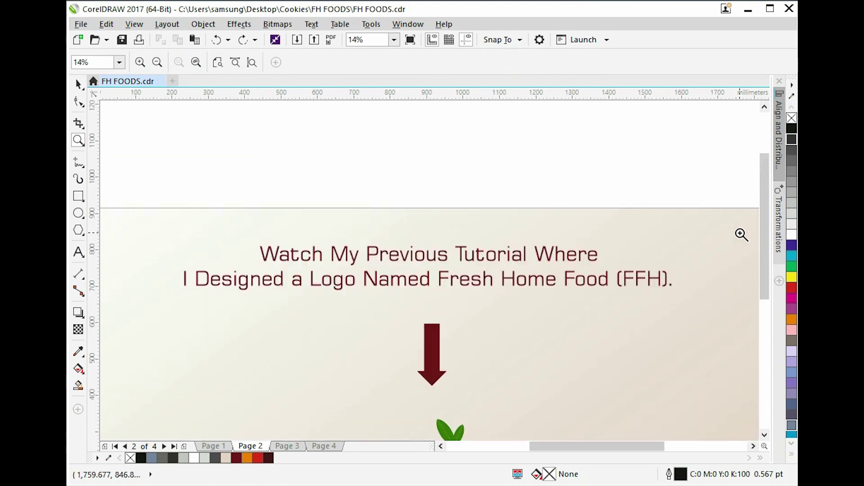
key(space)
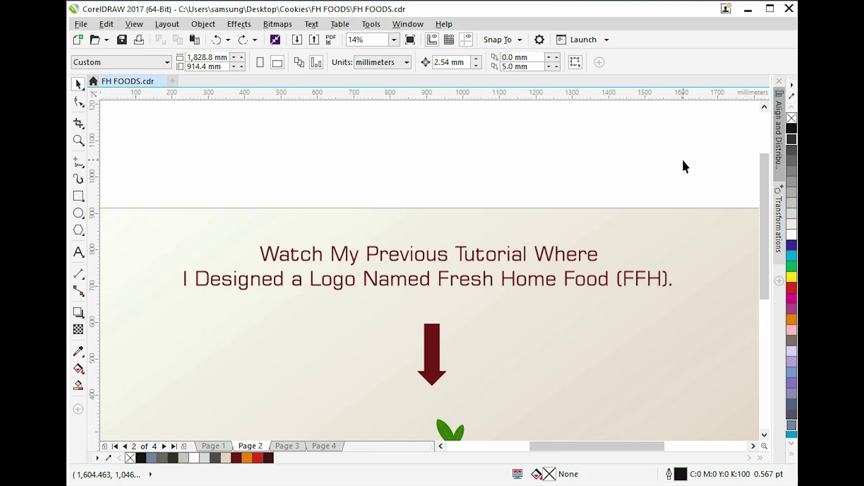
Scroll down and fit the view to Page 2's background image.
scroll(683, 162, down, 3)
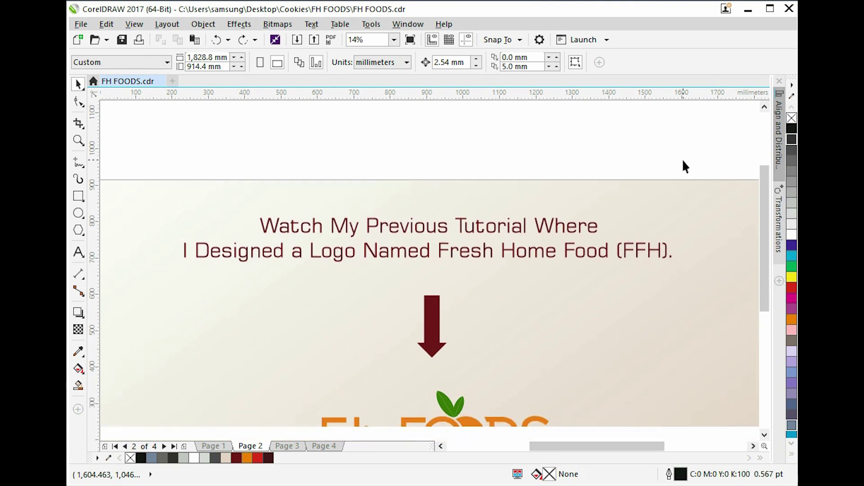
scroll(684, 162, down, 1)
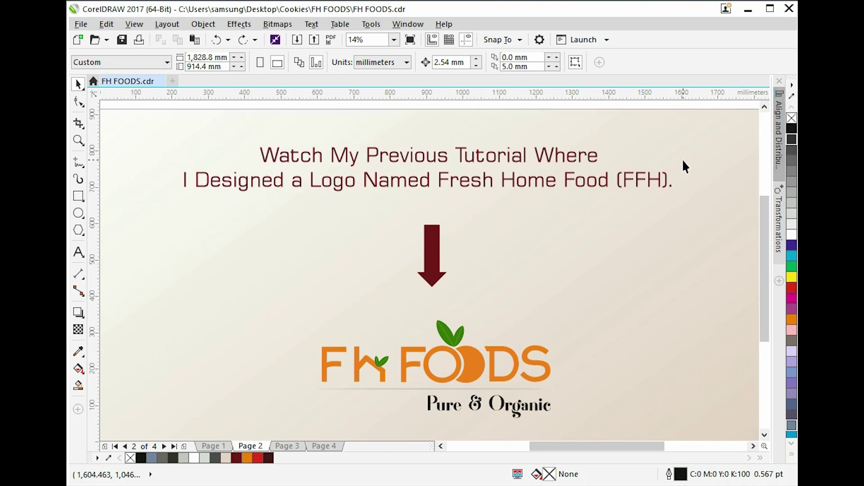
scroll(684, 167, down, 1)
click(694, 269)
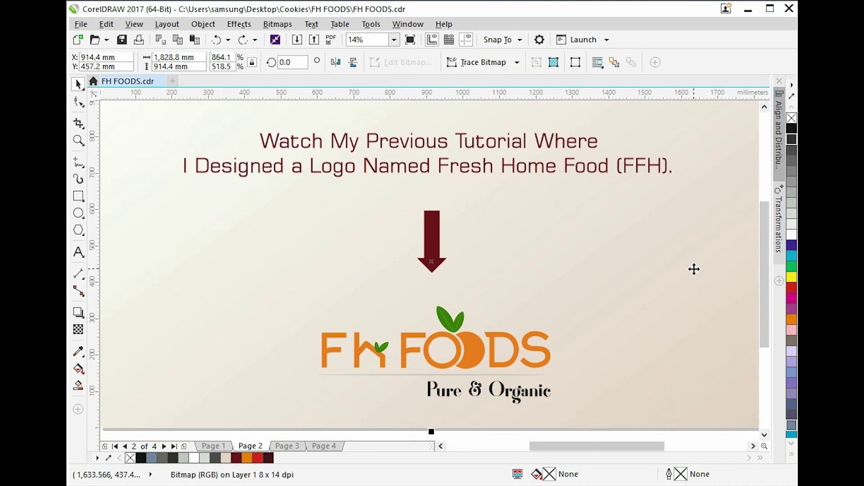
key(shift+F2)
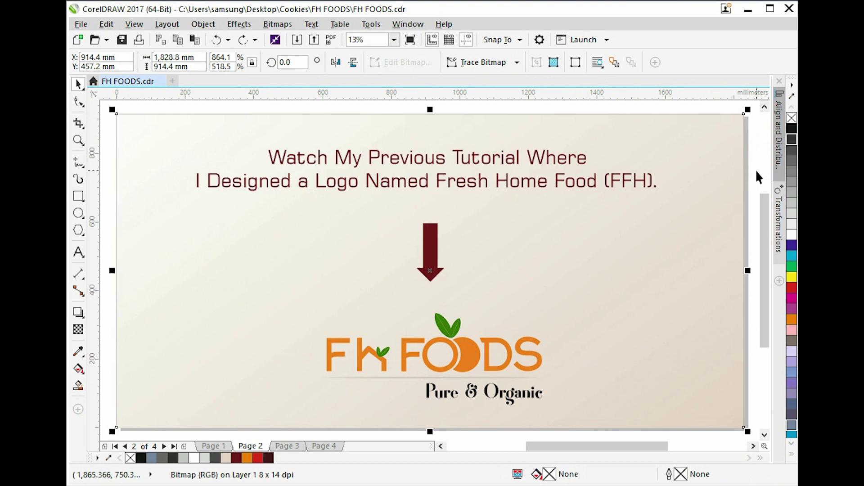
click(756, 171)
Go to Page 3 and zoom into its title area.
key(Page_Down)
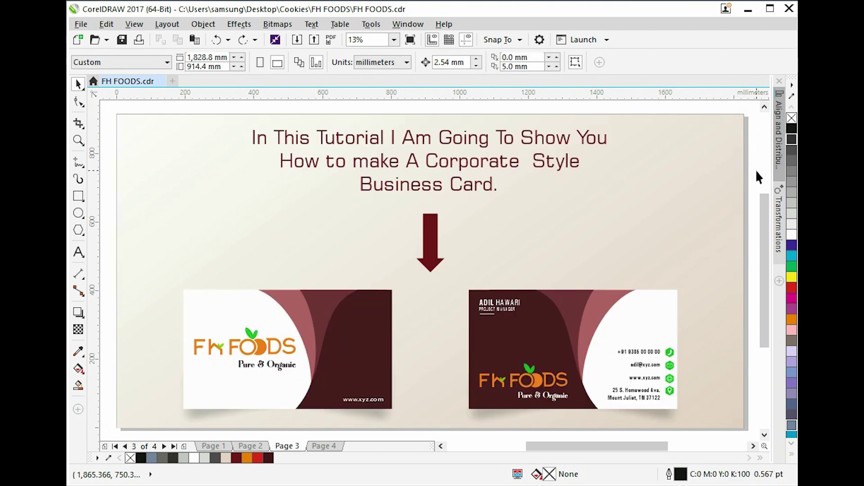
key(z)
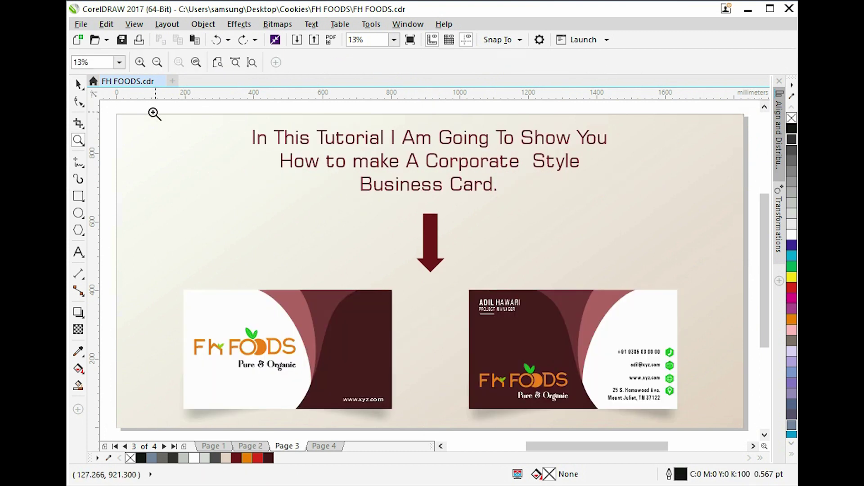
drag(118, 111, 743, 220)
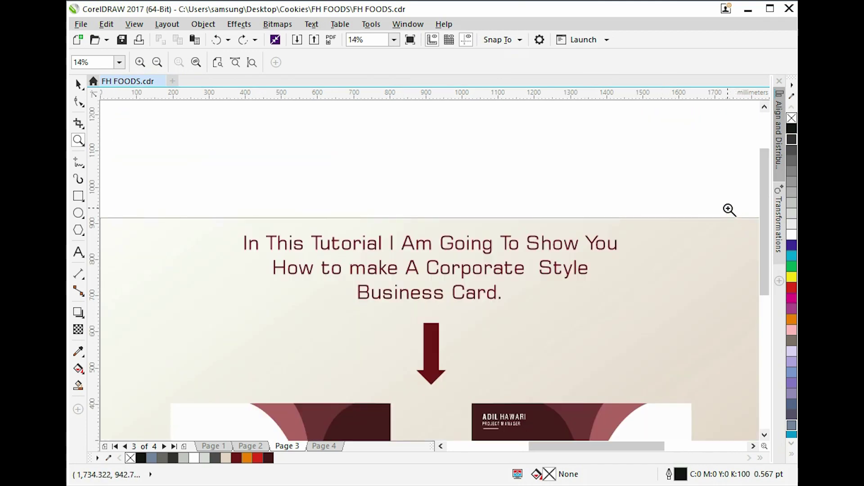
key(space)
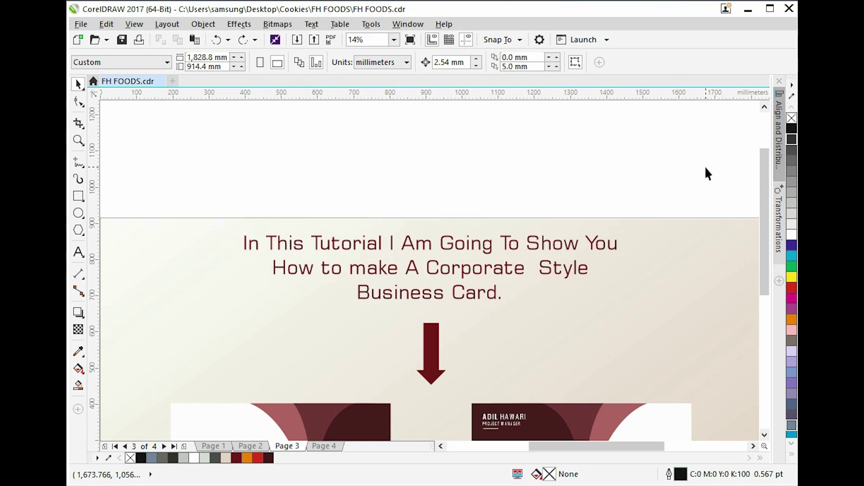
Scroll down and fit the view to Page 3's background image with the card designs.
scroll(706, 168, down, 3)
scroll(705, 169, down, 1)
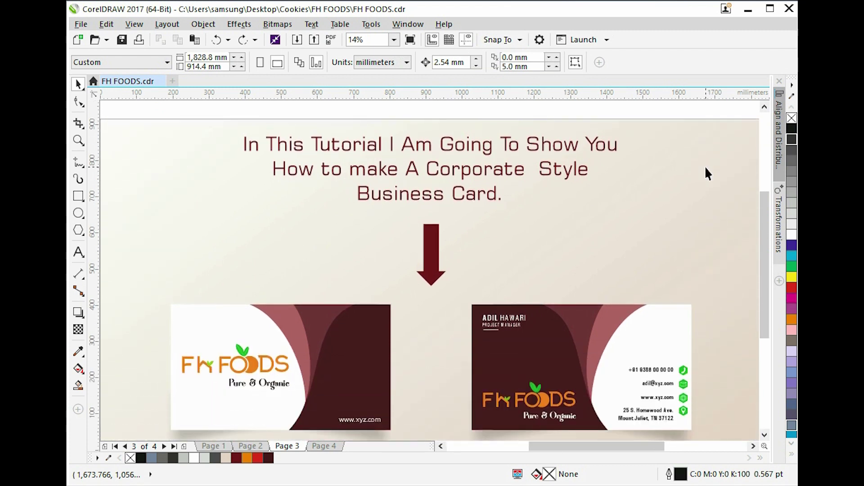
click(706, 171)
key(shift+F2)
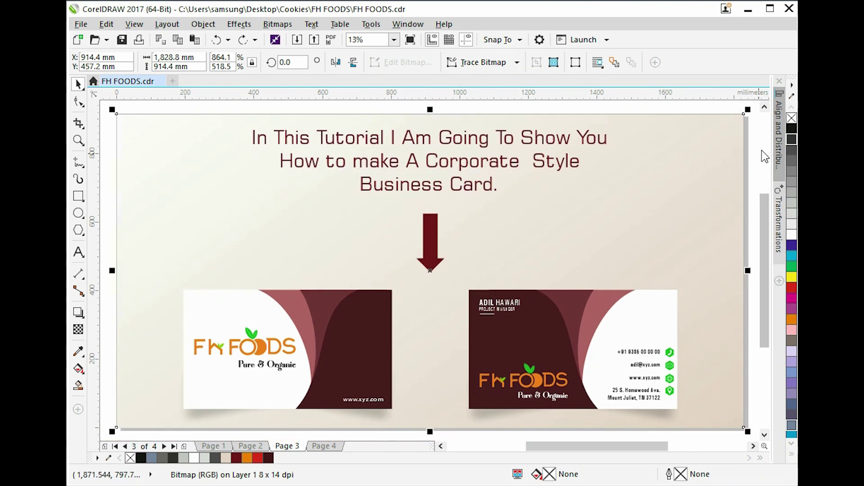
click(759, 149)
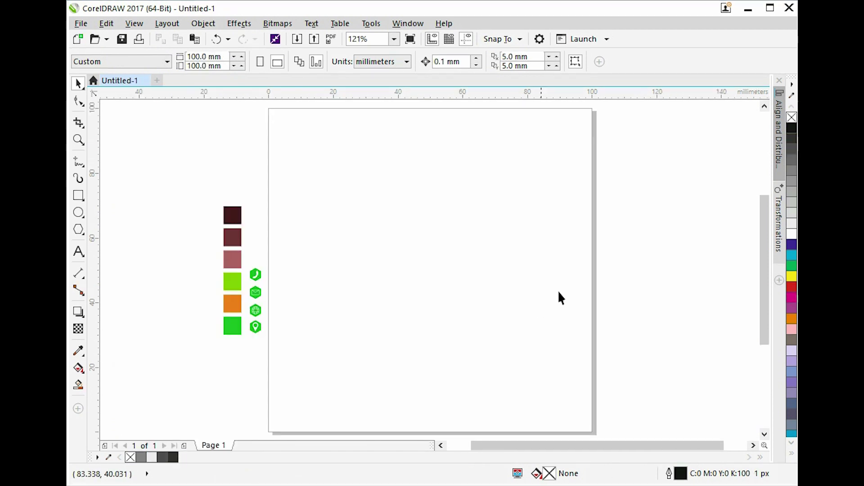
Set the page width to 88 mm and the height to 50 mm.
double_click(205, 57)
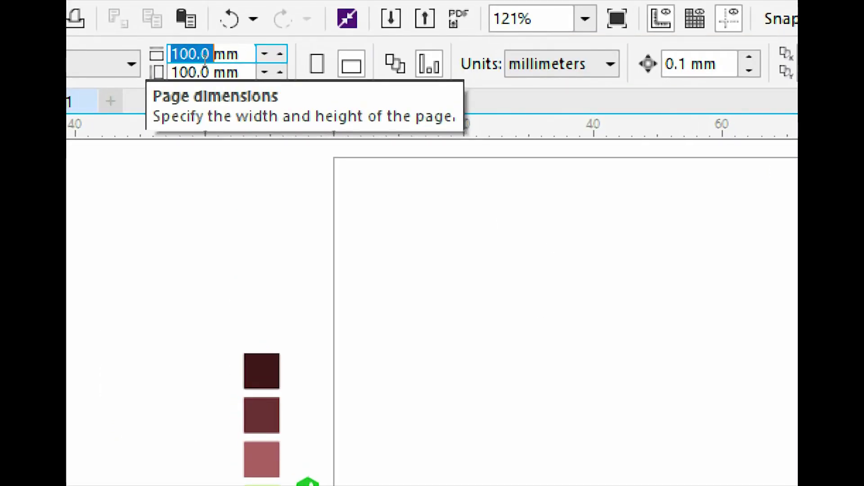
drag(206, 58, 238, 57)
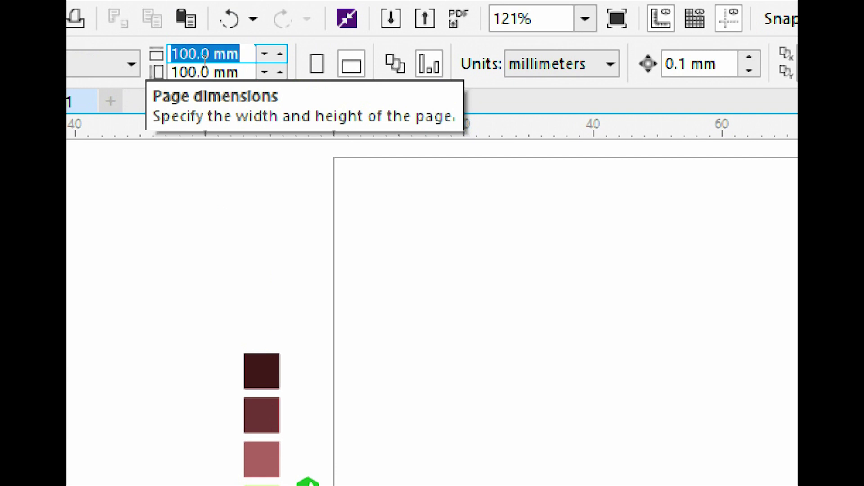
text(88)
key(Tab)
text(5)
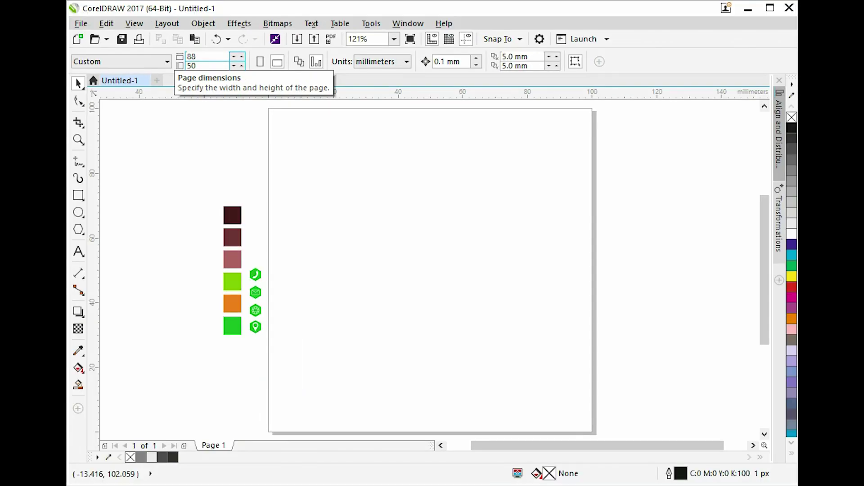
key(Return)
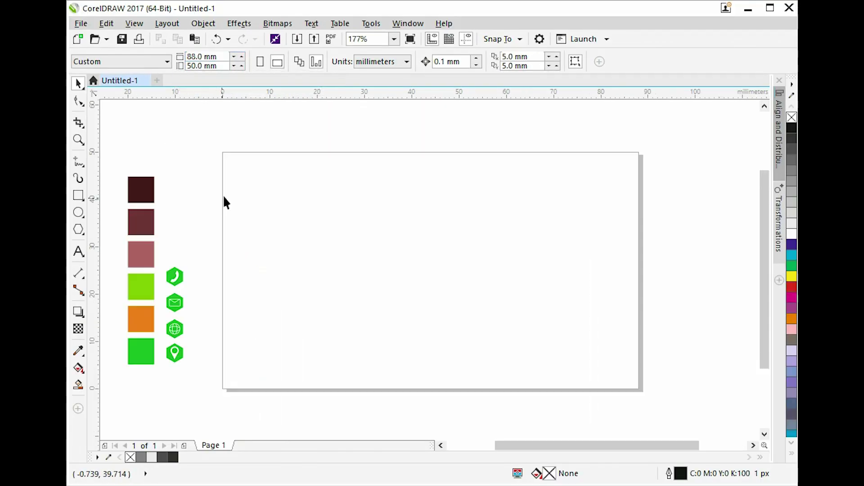
Create a page-height rectangle 27 mm wide, filled 90% black, with no outline.
double_click(79, 195)
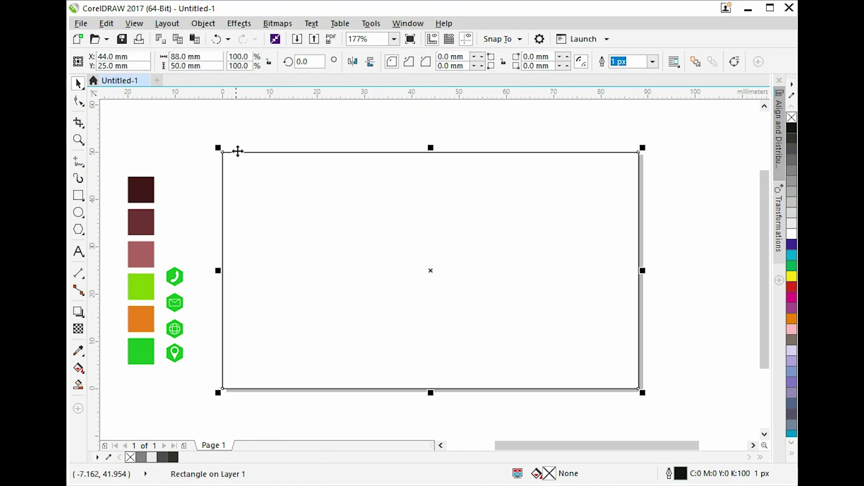
drag(217, 57, 70, 78)
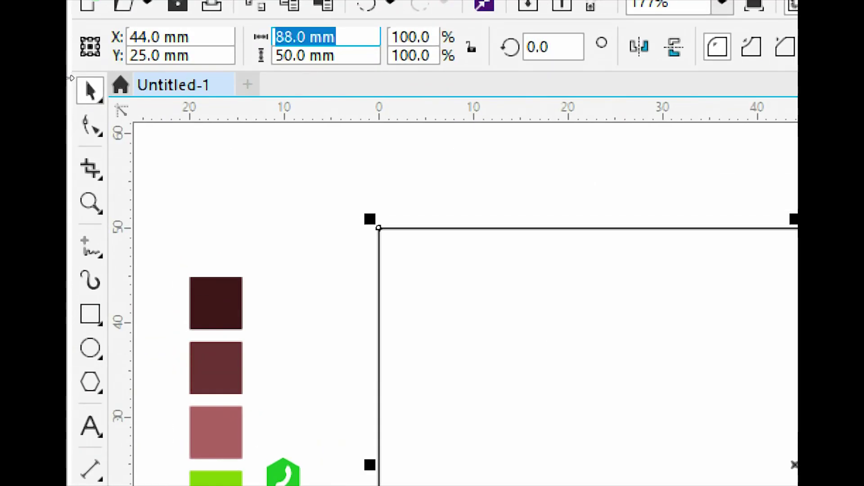
text(27)
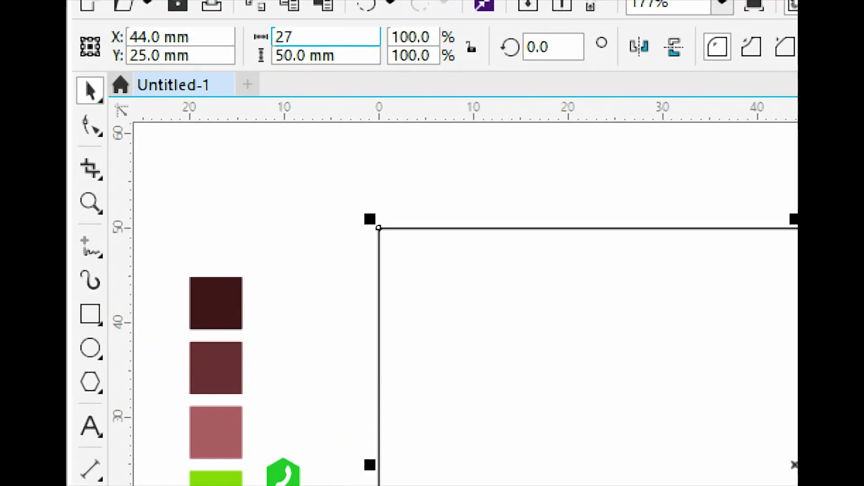
key(Return)
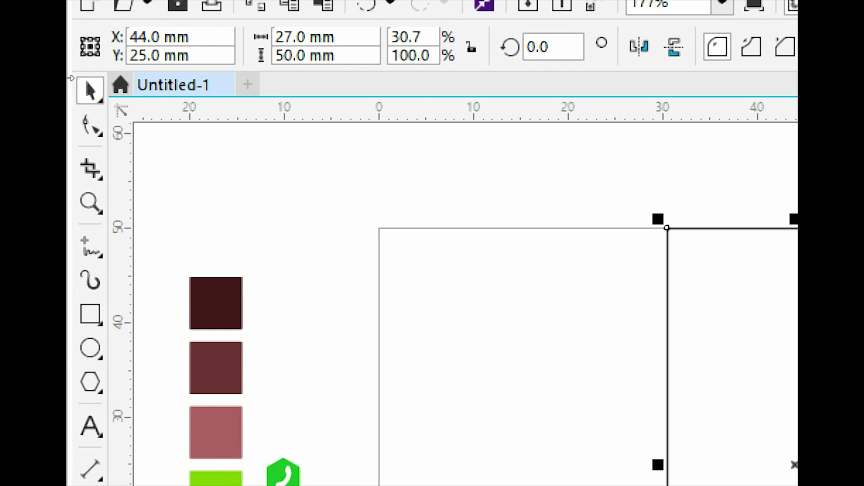
click(599, 191)
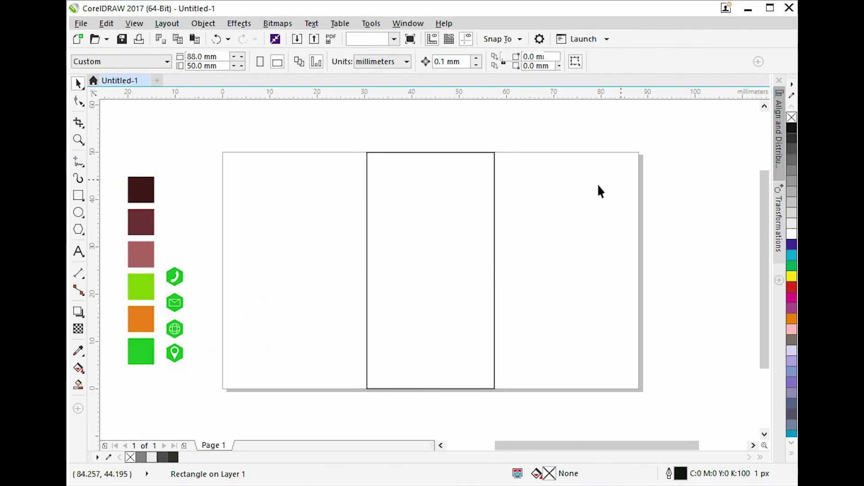
click(476, 217)
drag(441, 222, 368, 181)
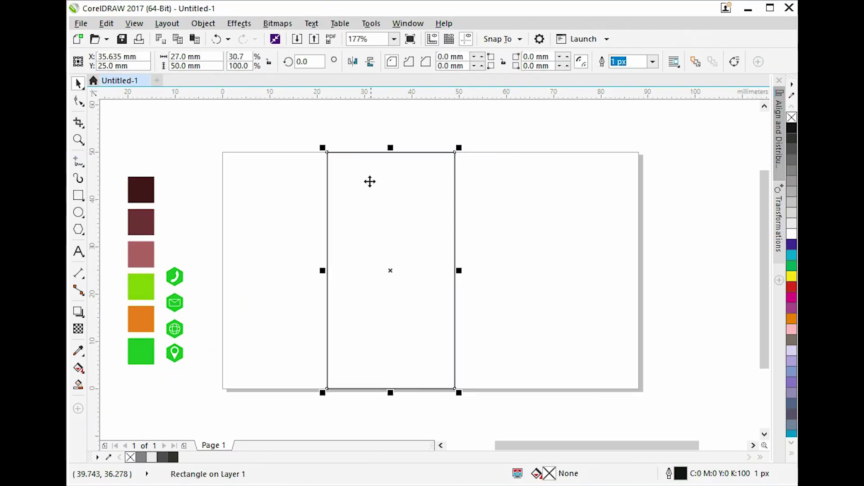
click(787, 128)
click(792, 138)
right_click(792, 117)
Place a duplicate beside the rectangle and weld both into one 54 mm panel.
drag(398, 173, 519, 187)
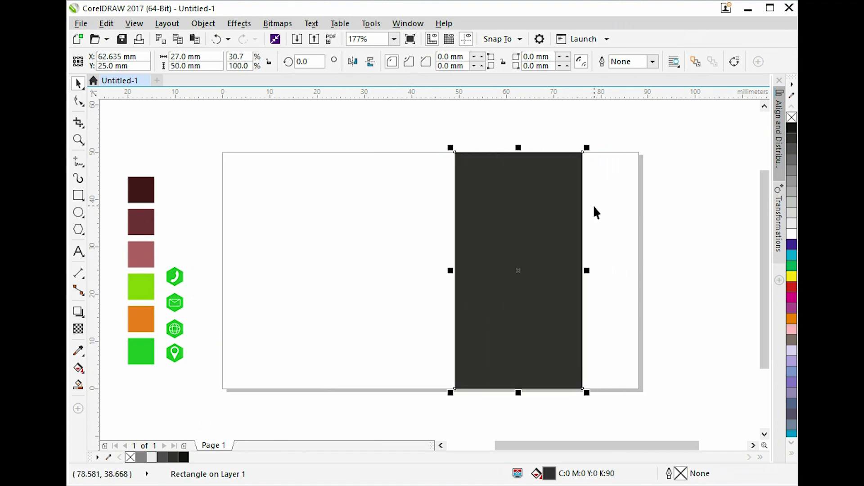
key(ctrl+z)
drag(419, 207, 525, 208)
right_click(527, 209)
click(653, 217)
click(492, 217)
shift+click(415, 214)
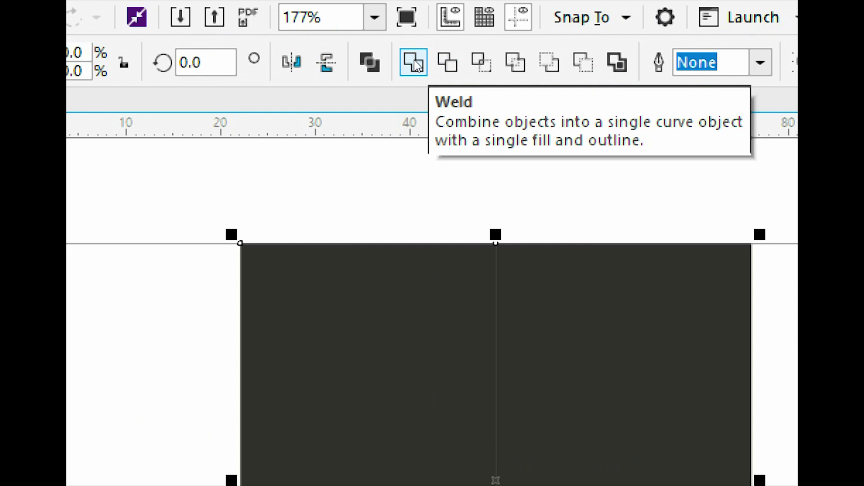
click(417, 64)
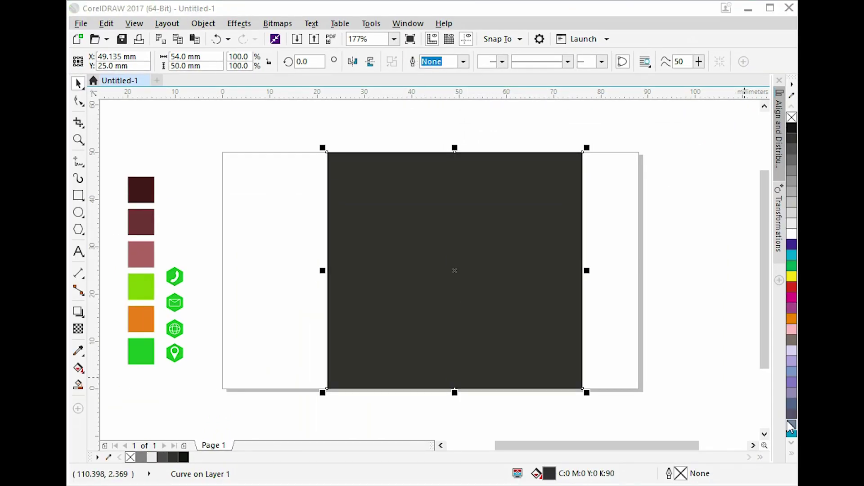
Delete the top-right corner node and an extra bottom node to slant the panel's right side.
click(498, 132)
click(464, 216)
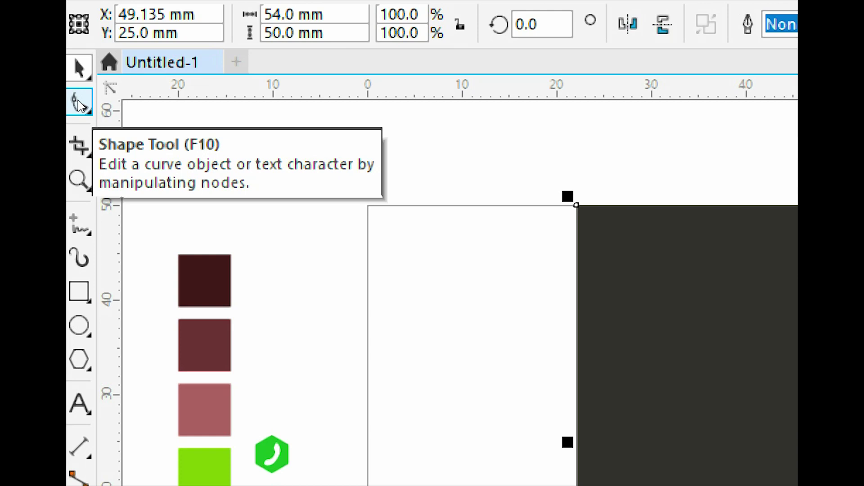
click(79, 105)
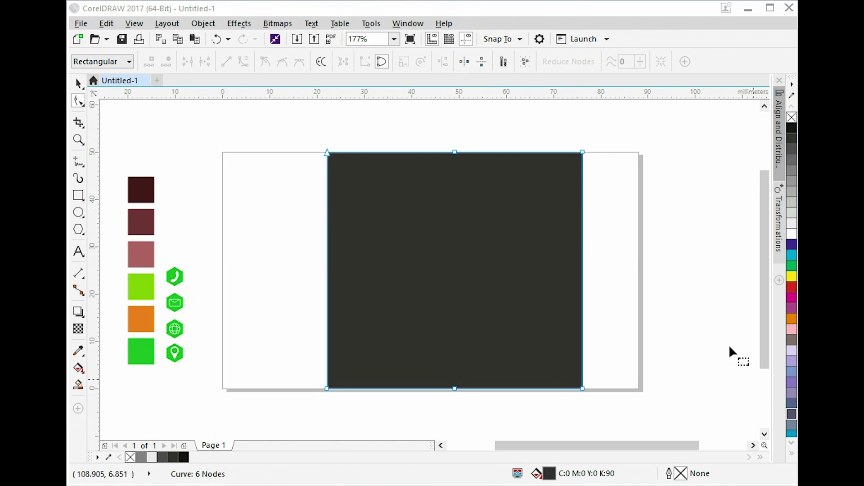
click(583, 153)
right_click(583, 154)
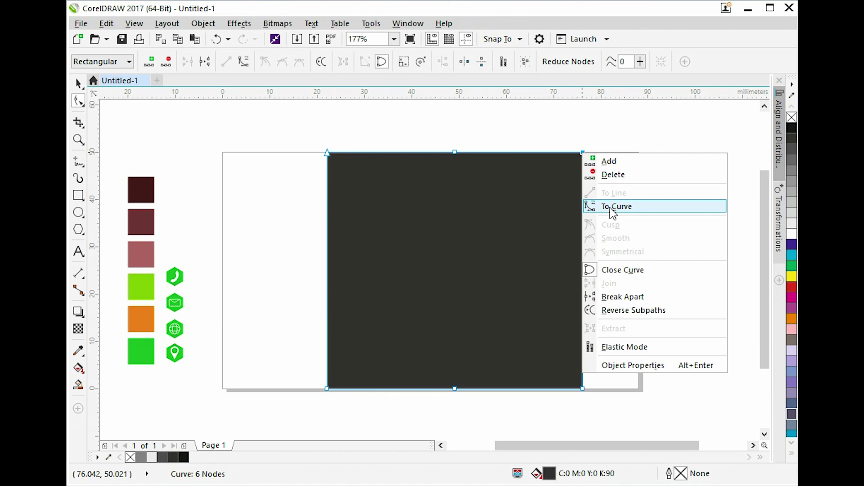
click(614, 174)
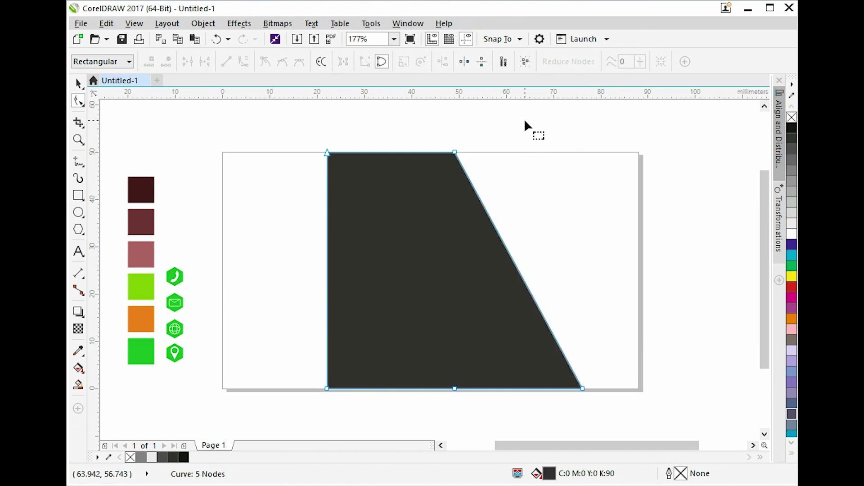
key(space)
key(space)
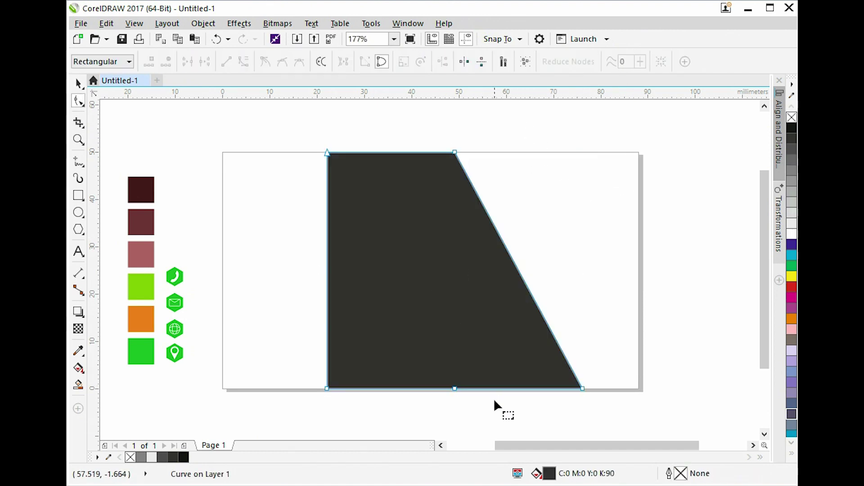
right_click(454, 388)
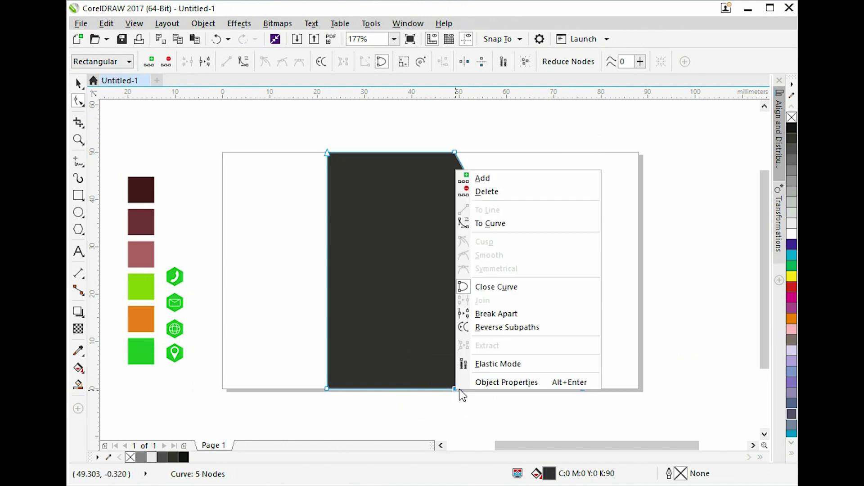
click(499, 191)
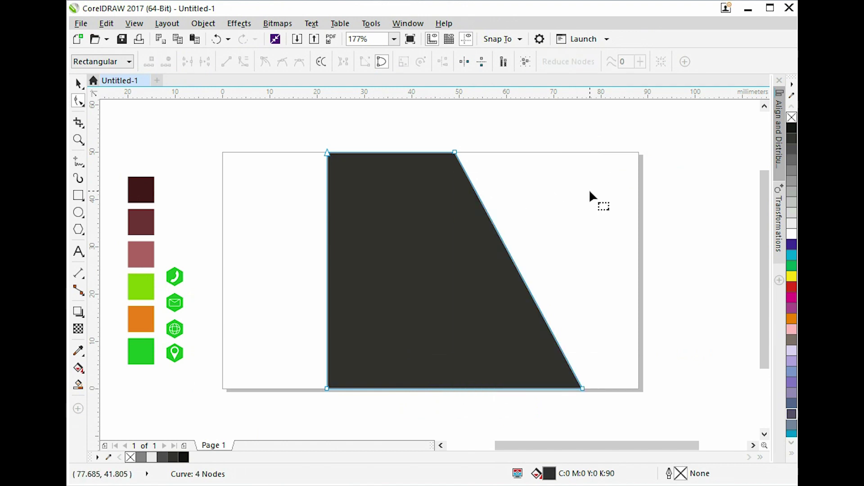
key(space)
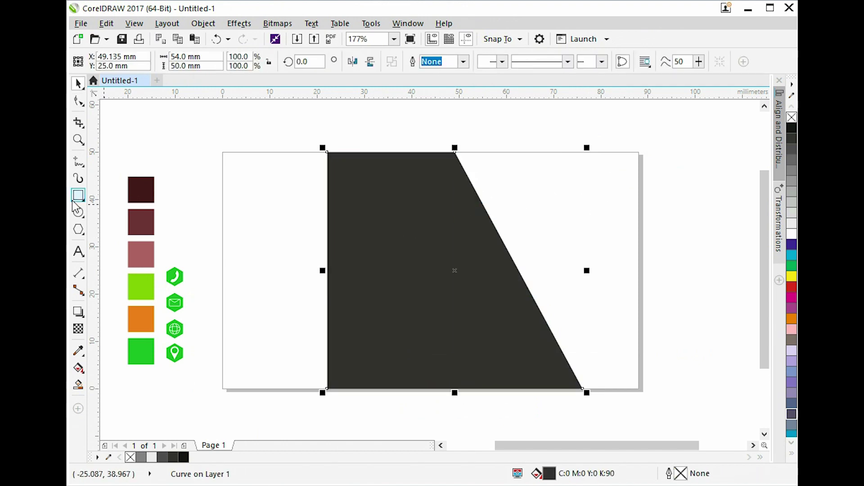
Add a card-sized rectangle, left-align the trapezoid to it, and select all trapezoid nodes.
double_click(76, 200)
key(space)
click(350, 198)
shift+click(514, 205)
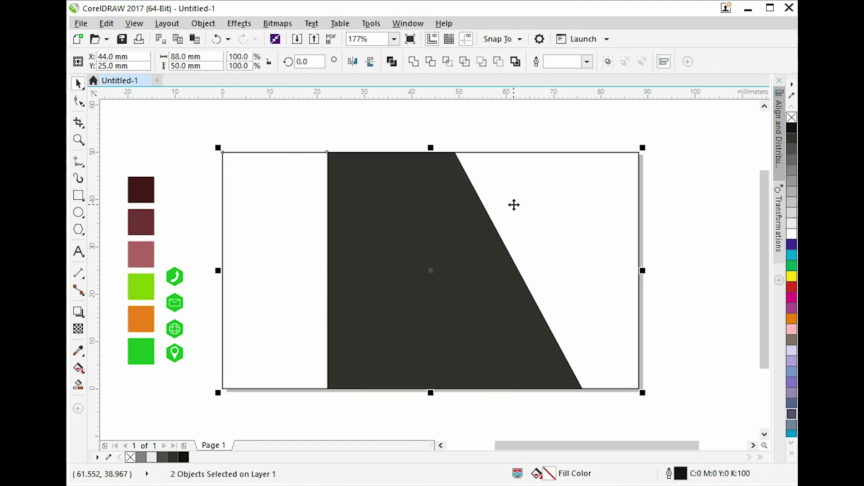
key(l)
click(514, 130)
click(572, 239)
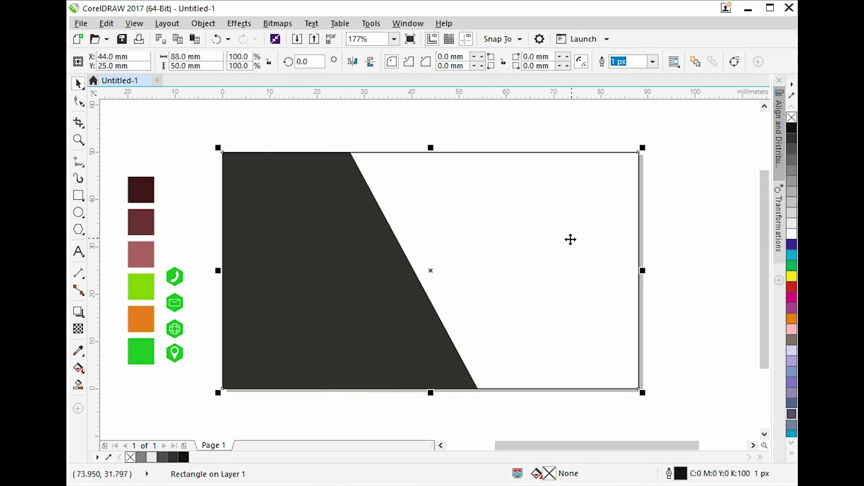
key(Escape)
click(368, 285)
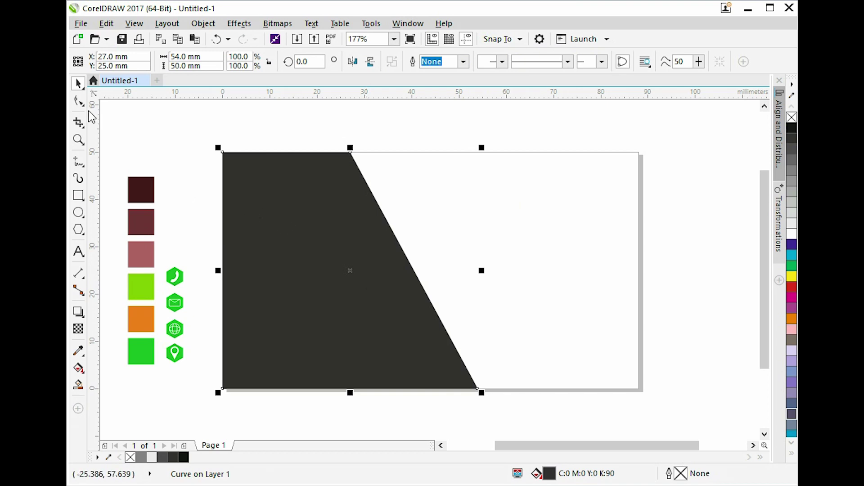
click(78, 101)
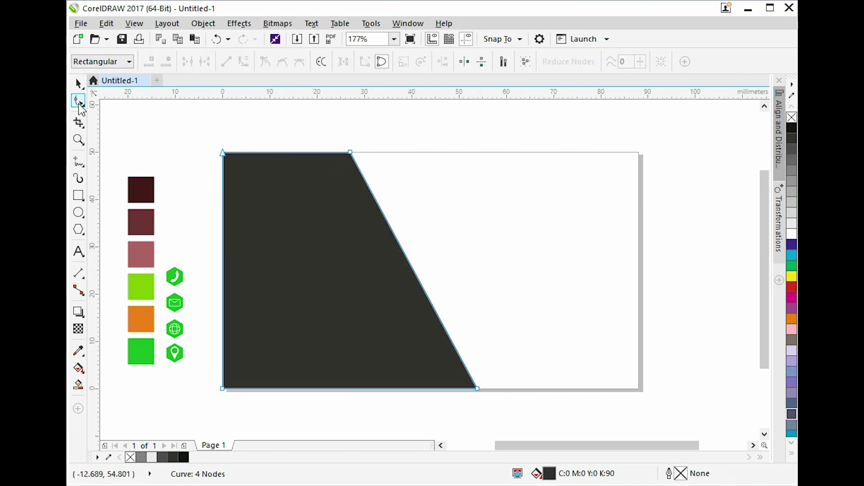
drag(179, 131, 508, 400)
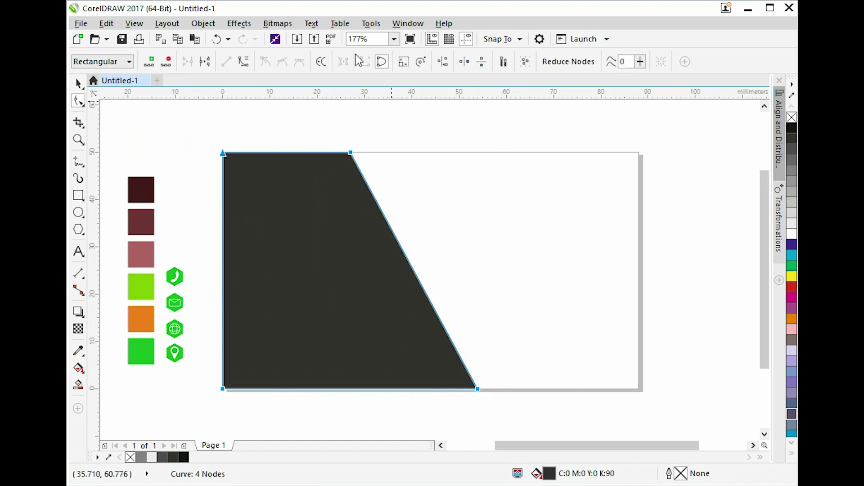
Convert the slanted edge to a curve and drag its handles into an S-shape.
click(244, 62)
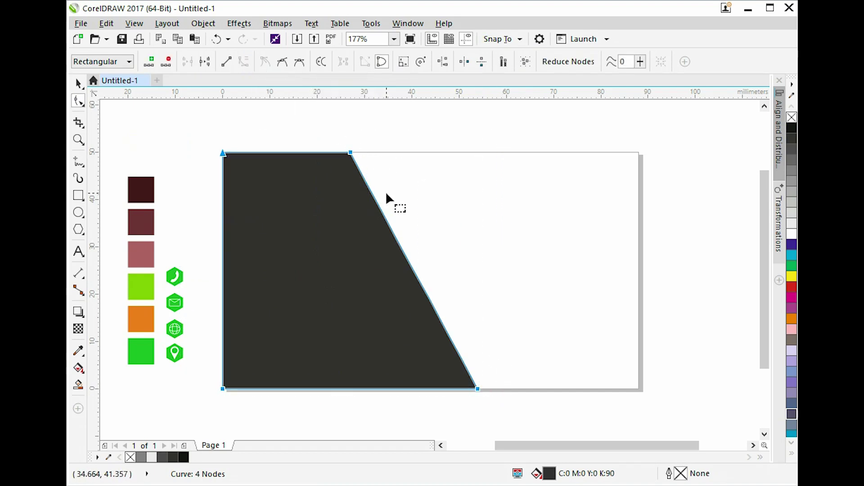
drag(374, 198, 393, 190)
click(453, 387)
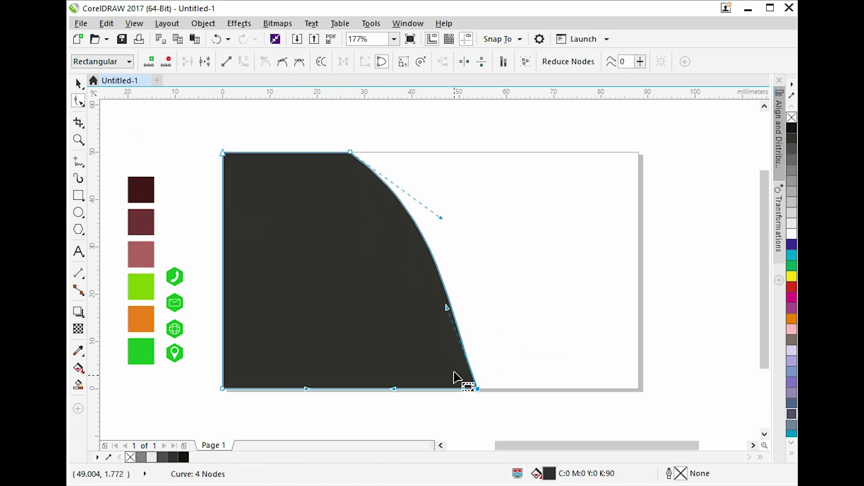
drag(447, 308, 415, 305)
drag(441, 218, 456, 193)
drag(420, 309, 410, 318)
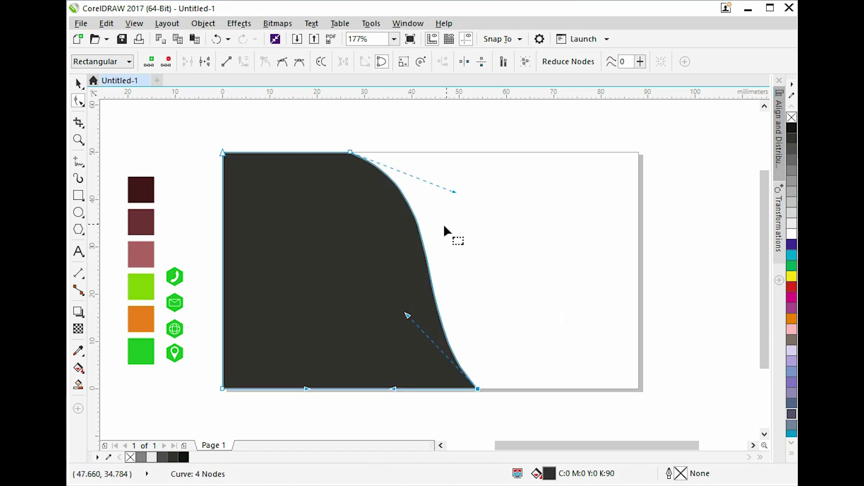
key(space)
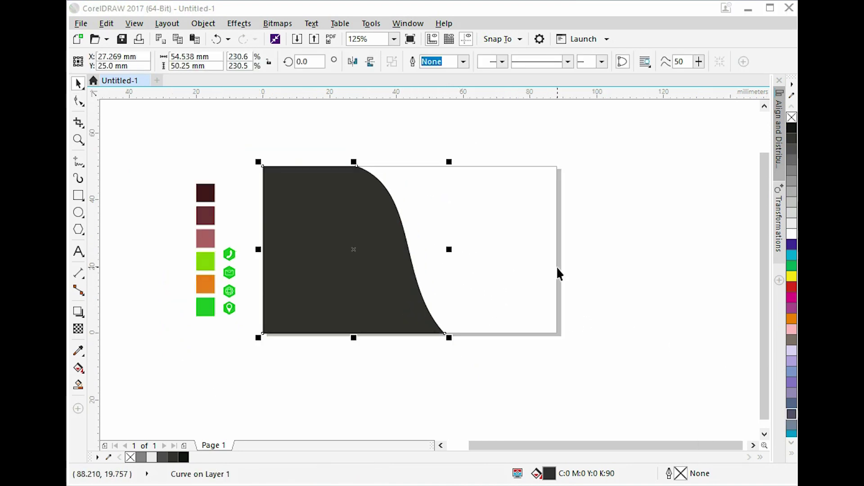
Fill the S-curve shape with 50% black.
click(558, 274)
click(386, 257)
drag(354, 249, 373, 267)
key(ctrl+z)
click(792, 180)
Add an 80% black copy behind the grey shape, peeking past its curved edge.
click(582, 203)
click(342, 251)
drag(342, 251, 506, 260)
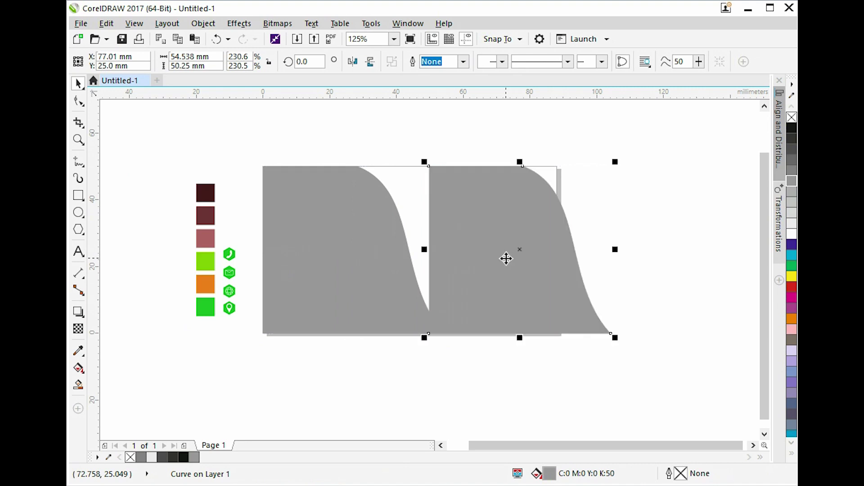
click(792, 150)
drag(468, 245, 377, 259)
key(ctrl+Page_Down)
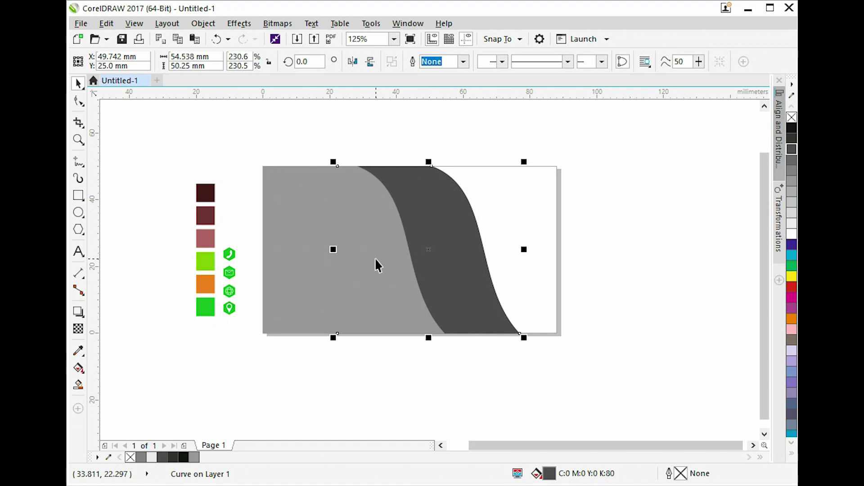
drag(468, 245, 424, 257)
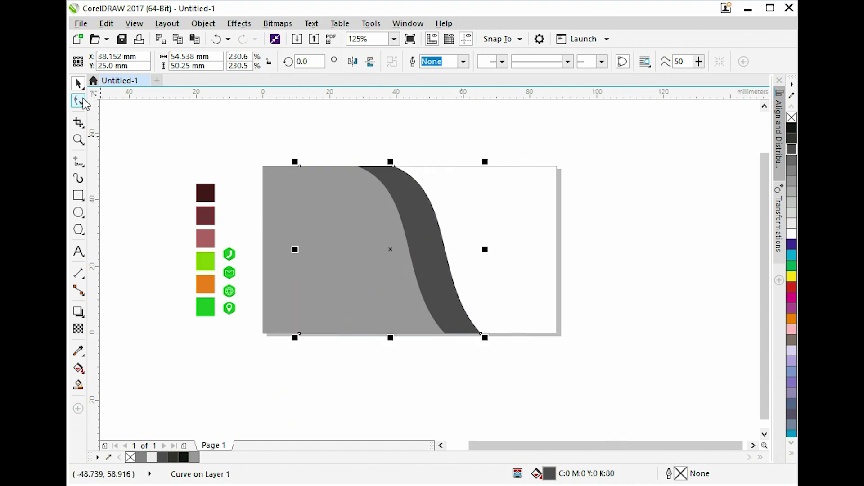
Move the dark copy's top and bottom nodes and handles to curve its right edge oppositely.
click(81, 100)
drag(544, 318, 436, 333)
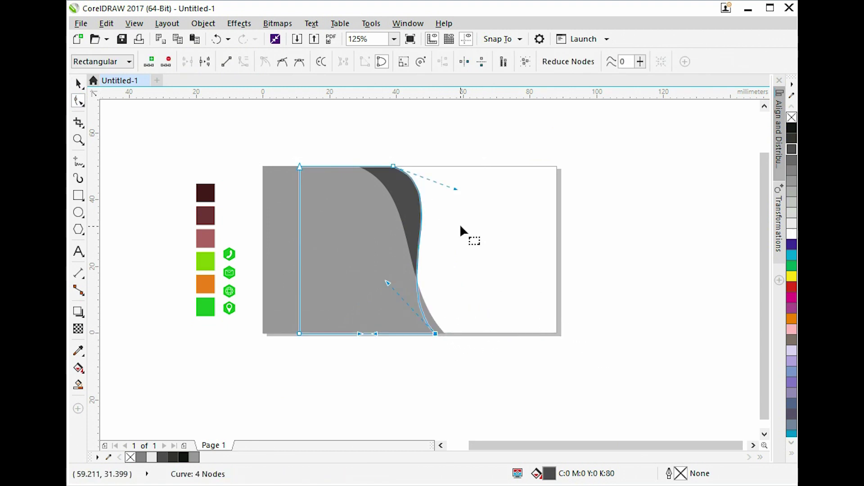
drag(456, 189, 460, 183)
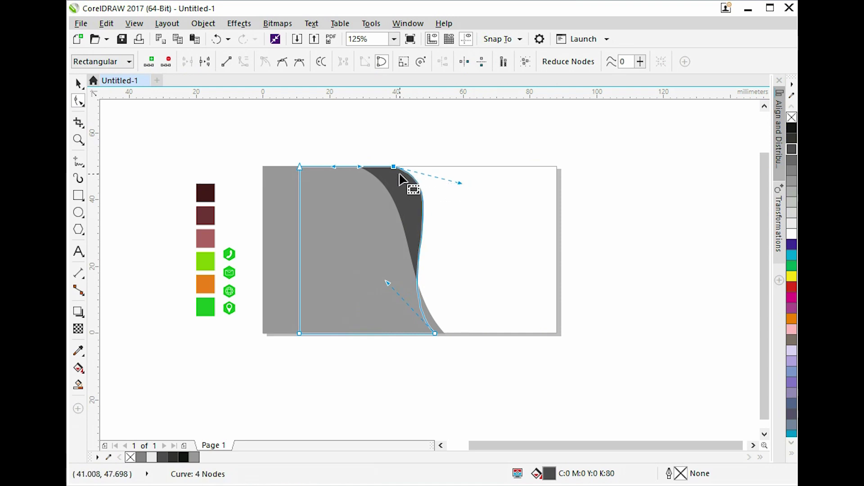
drag(396, 168, 406, 168)
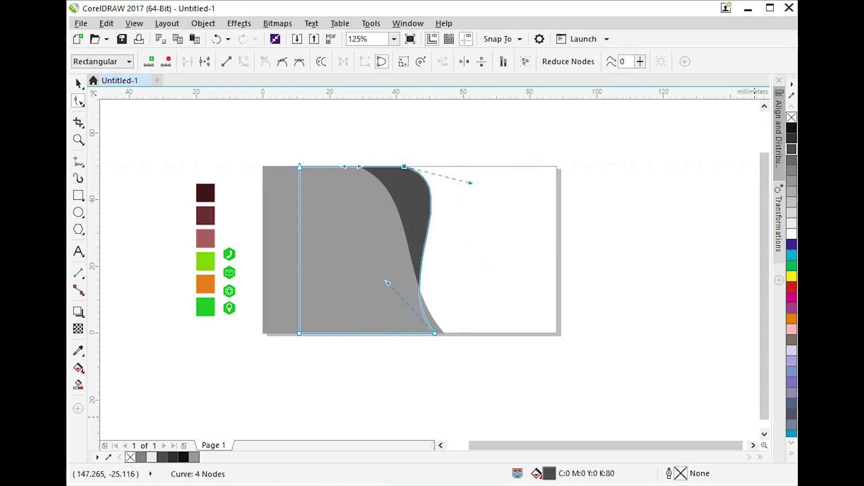
drag(472, 184, 435, 166)
drag(435, 334, 444, 334)
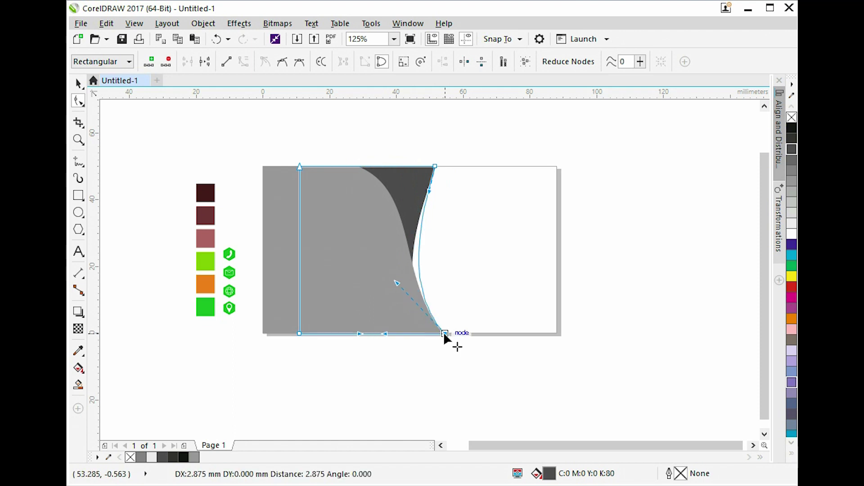
drag(429, 191, 418, 182)
click(464, 154)
scroll(417, 158, up, 1)
click(440, 192)
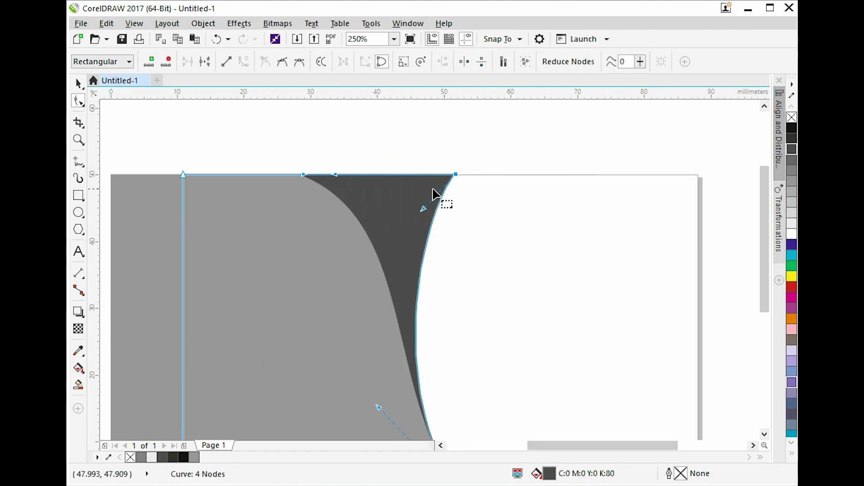
drag(375, 404, 364, 389)
drag(456, 172, 461, 171)
key(space)
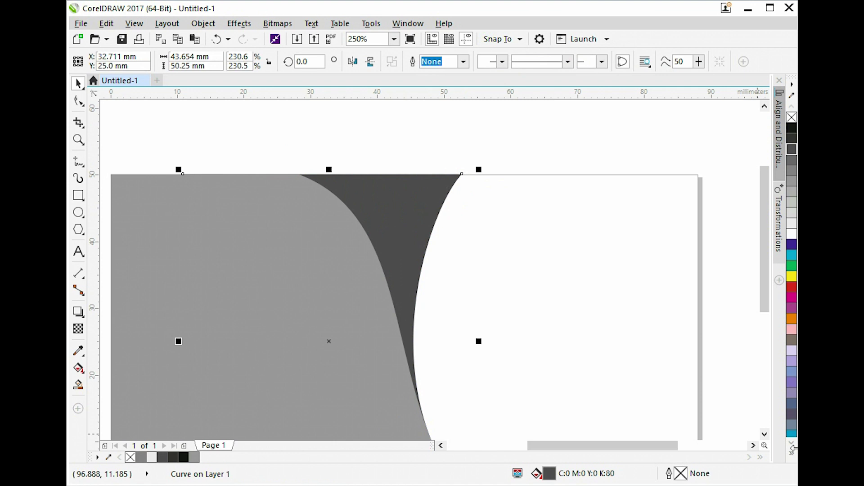
Zoom in and refine the top-right node and lower handle into a tapering crescent.
key(space)
scroll(478, 170, up, 3)
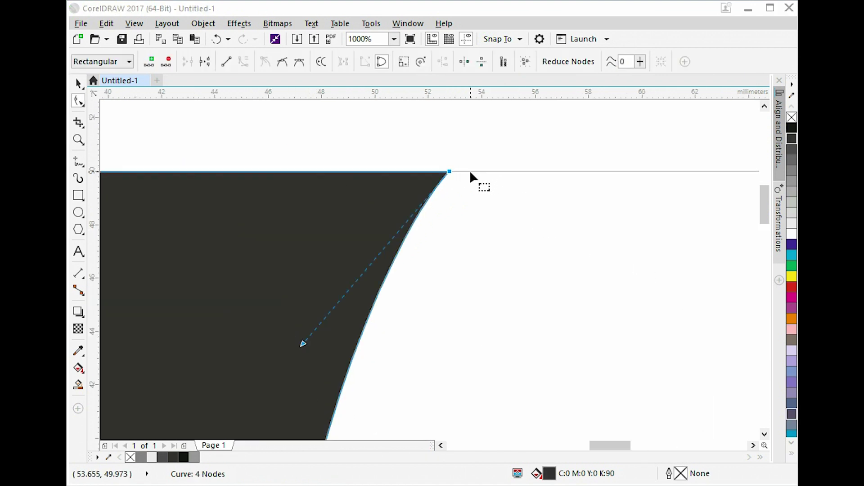
key(Right)
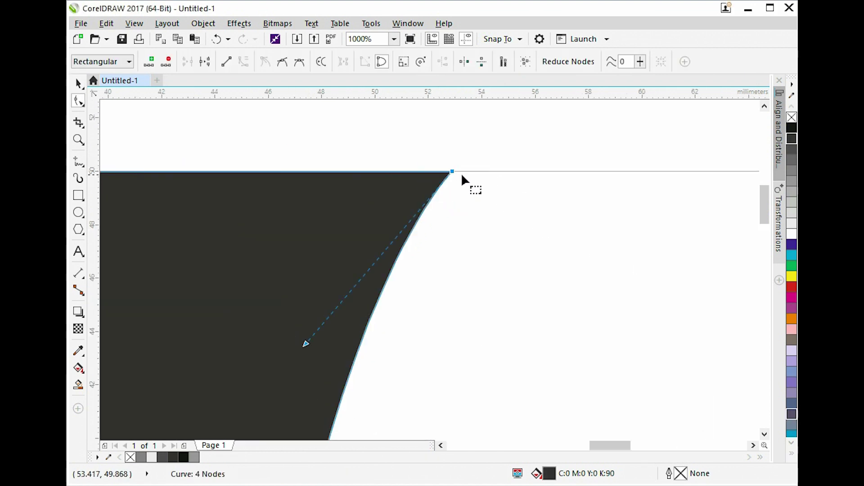
drag(305, 347, 295, 353)
scroll(390, 218, down, 3)
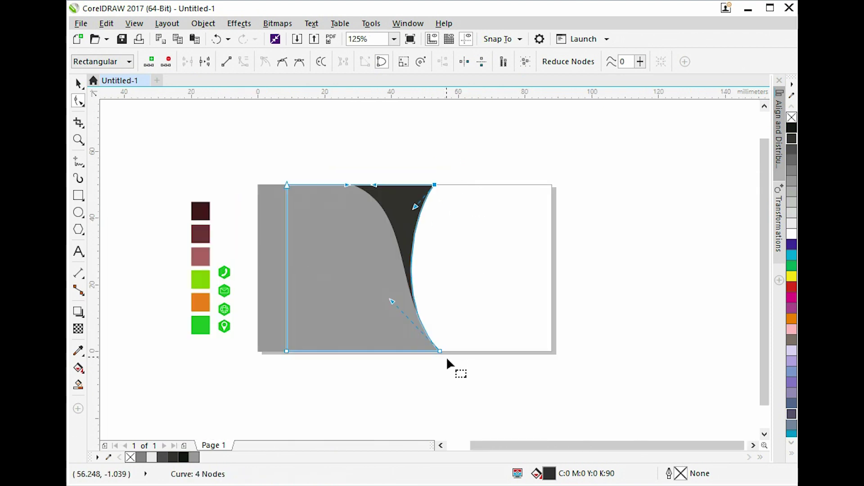
scroll(446, 349, up, 1)
drag(338, 244, 338, 234)
key(space)
scroll(469, 389, down, 1)
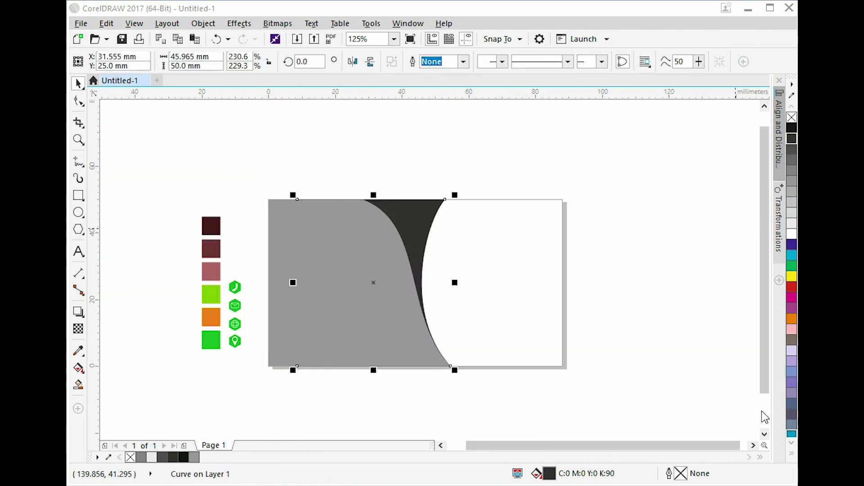
click(557, 203)
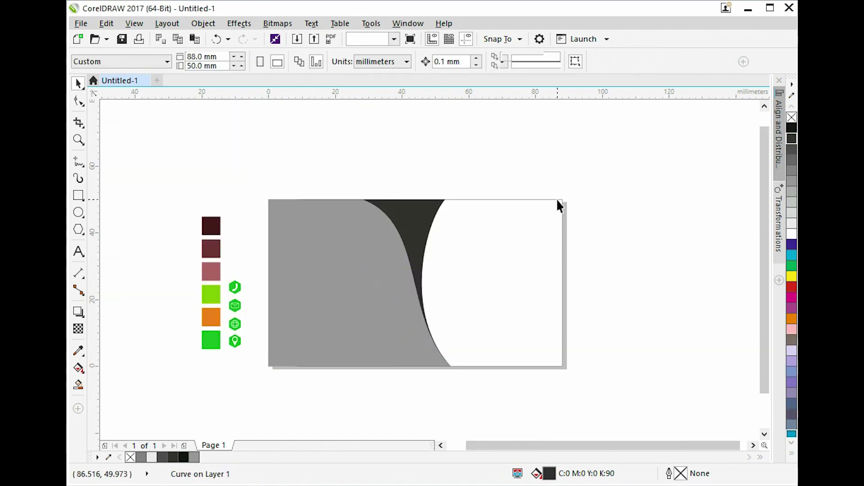
Fill the crescent 80% black and drag a 90% black copy into position beside it.
click(793, 161)
click(469, 212)
drag(426, 222, 477, 243)
click(792, 137)
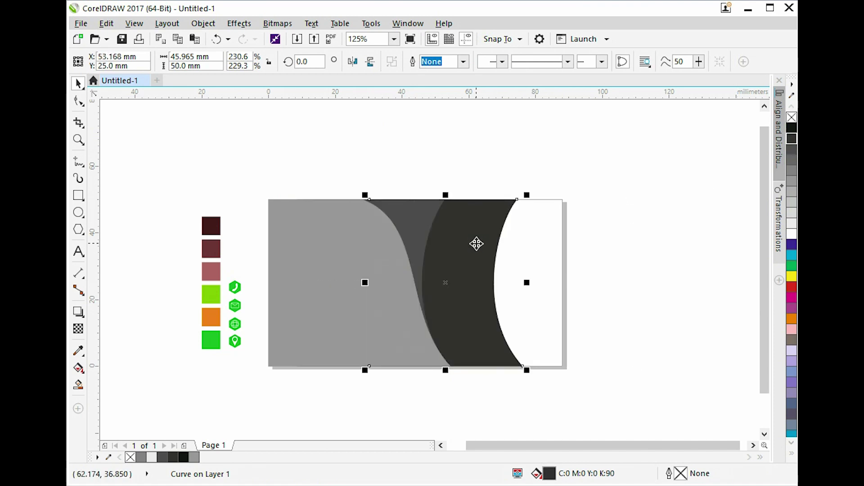
scroll(487, 314, up, 1)
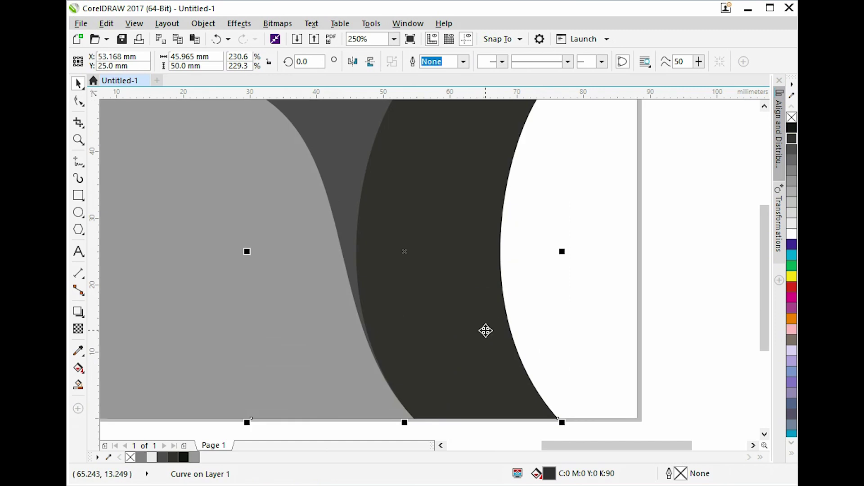
scroll(485, 331, down, 1)
drag(483, 332, 450, 336)
Slide the near-black shape's bottom node left and top-right node right along the card edges.
click(79, 102)
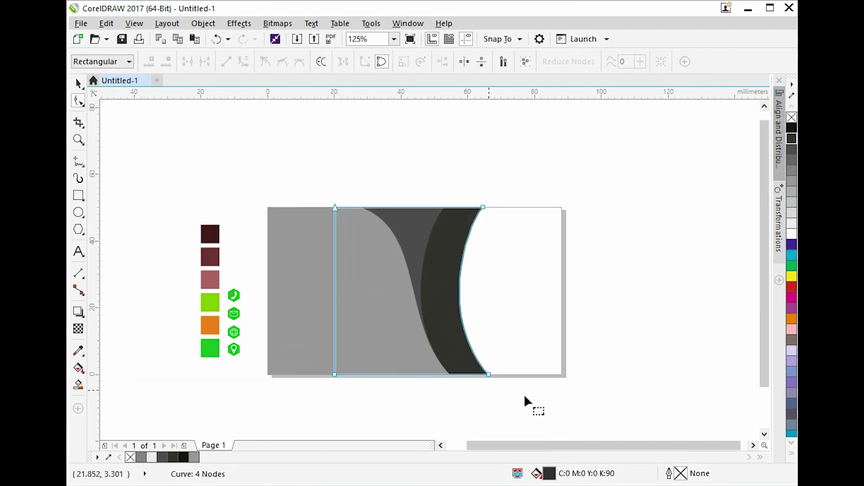
click(499, 374)
drag(488, 375, 426, 375)
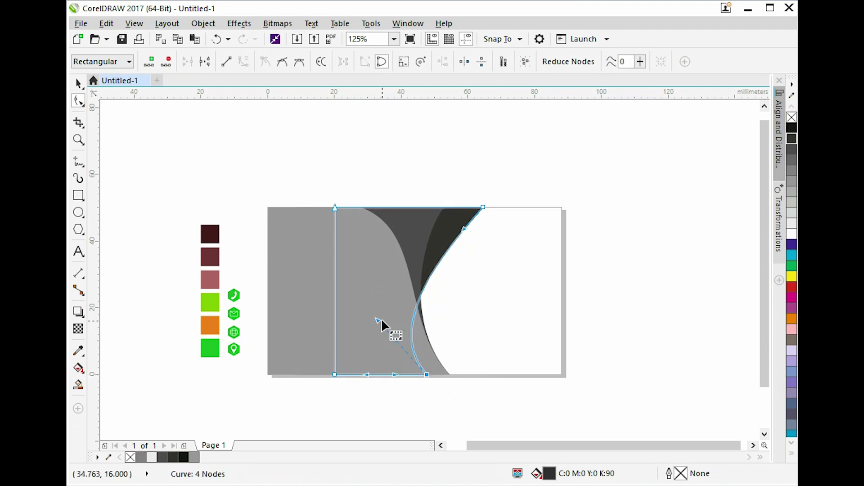
drag(379, 324, 417, 322)
scroll(463, 236, up, 2)
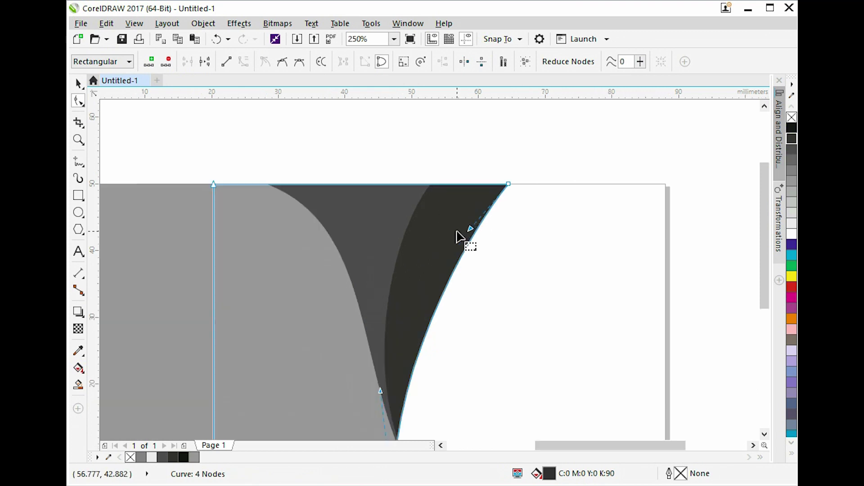
drag(505, 187, 543, 184)
drag(504, 229, 470, 245)
Adjust the curve's nodes and handles into a smooth top-to-bottom arc.
drag(381, 391, 431, 335)
drag(468, 246, 444, 251)
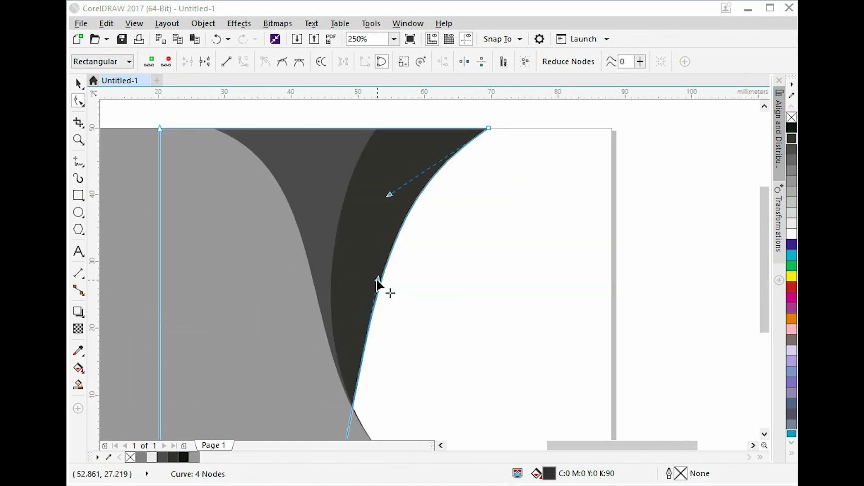
drag(376, 279, 358, 273)
drag(392, 199, 391, 184)
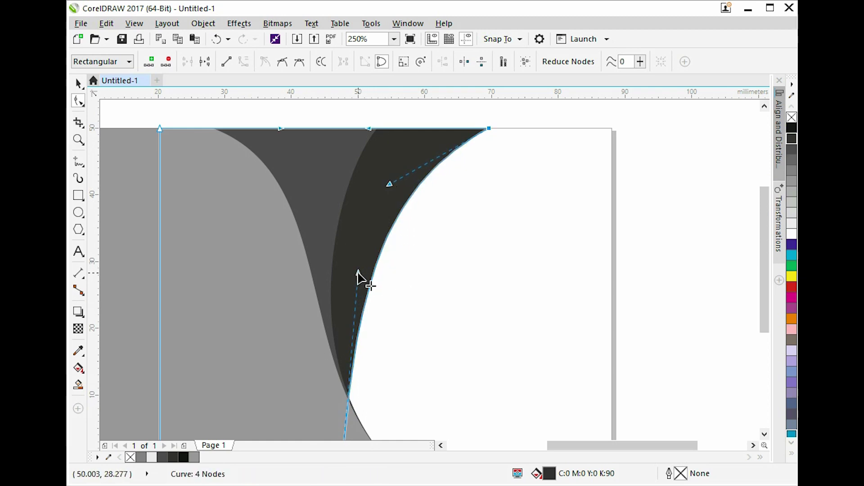
drag(358, 273, 355, 273)
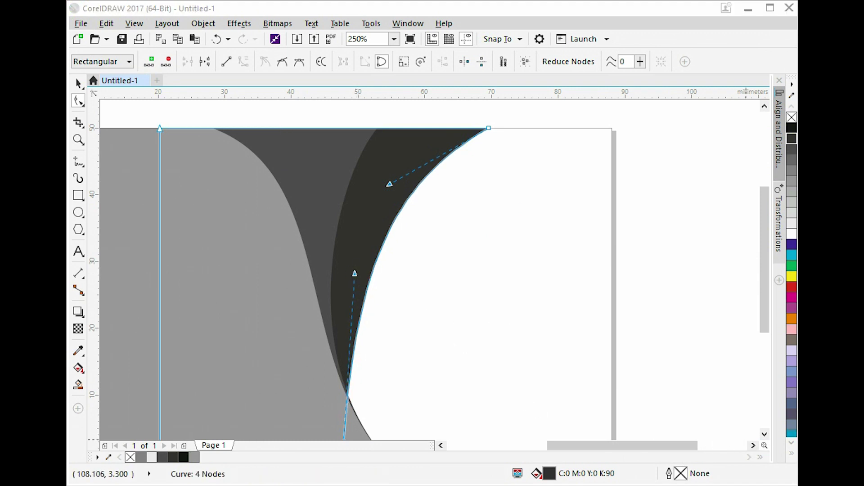
drag(553, 370, 568, 345)
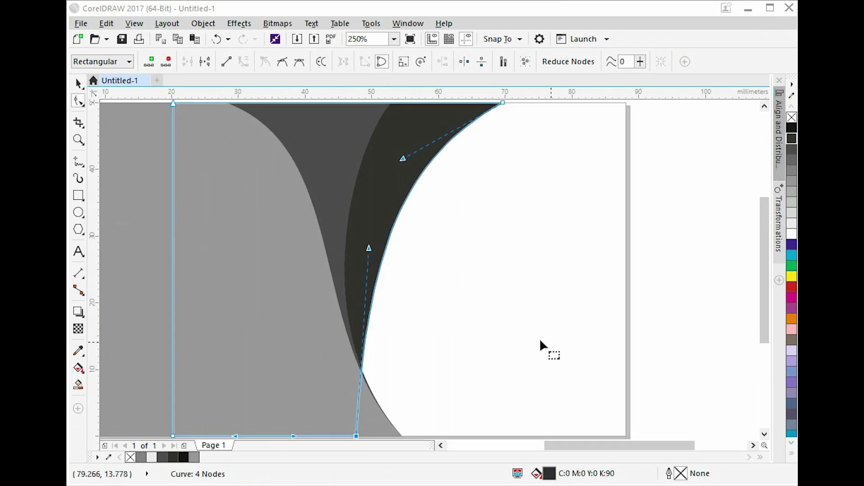
drag(368, 246, 355, 240)
key(space)
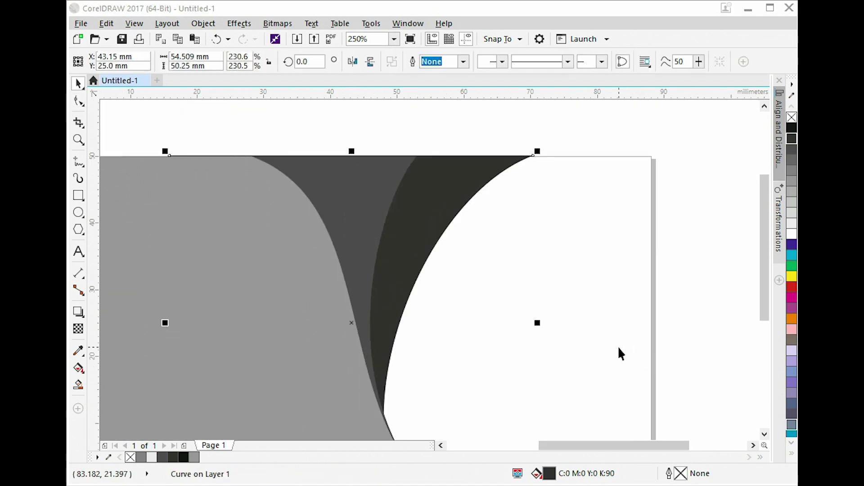
click(618, 345)
Remove the dark curve's outline and group the three card background shapes.
scroll(491, 199, down, 2)
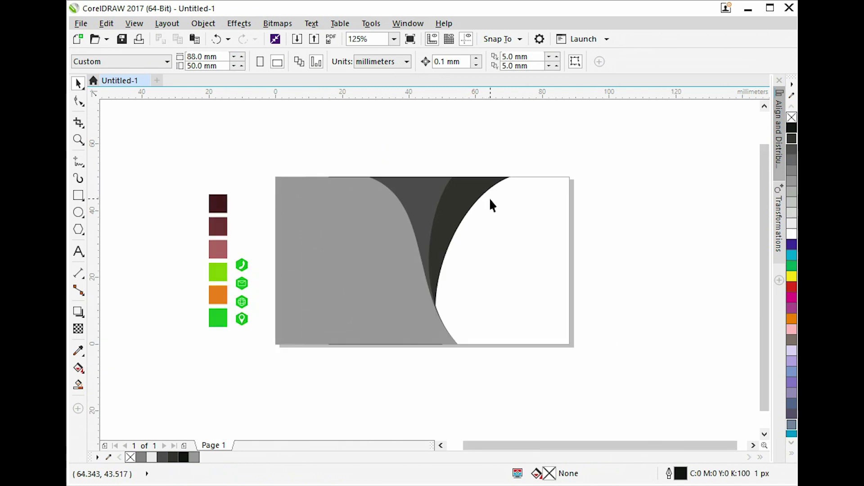
click(385, 344)
scroll(440, 320, up, 2)
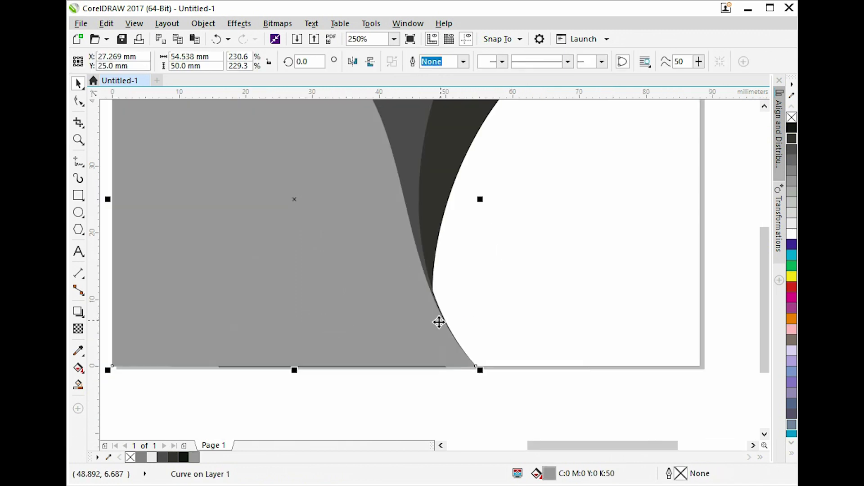
click(476, 236)
scroll(477, 234, down, 2)
right_click(791, 118)
click(626, 320)
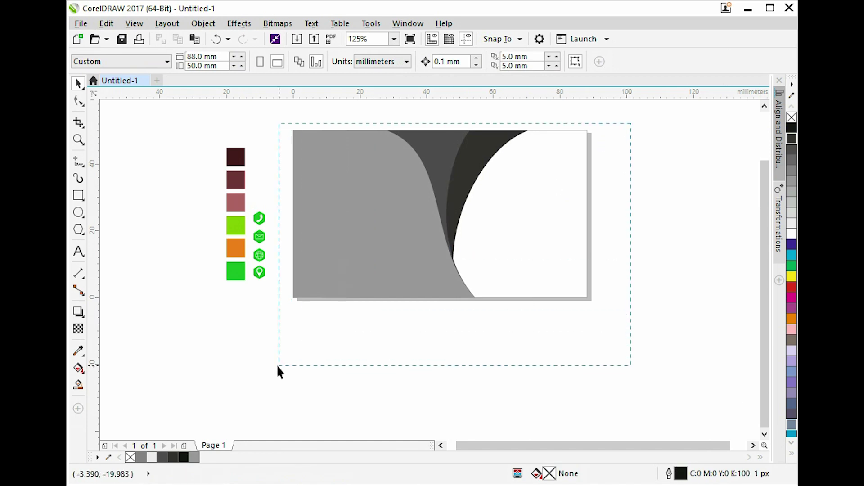
drag(277, 370, 272, 369)
key(ctrl+g)
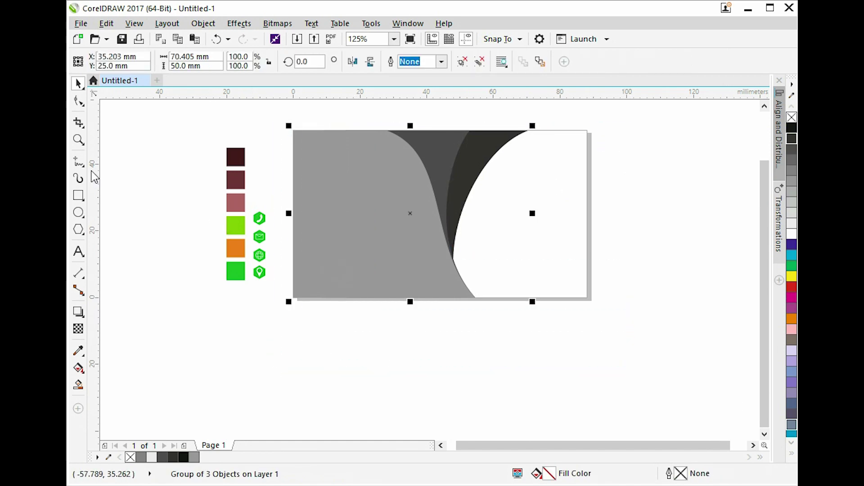
Add a page-sized rectangle over the card, then open FH FOODS.cdr.
click(79, 195)
double_click(79, 196)
key(space)
click(729, 218)
click(565, 196)
key(shift+F2)
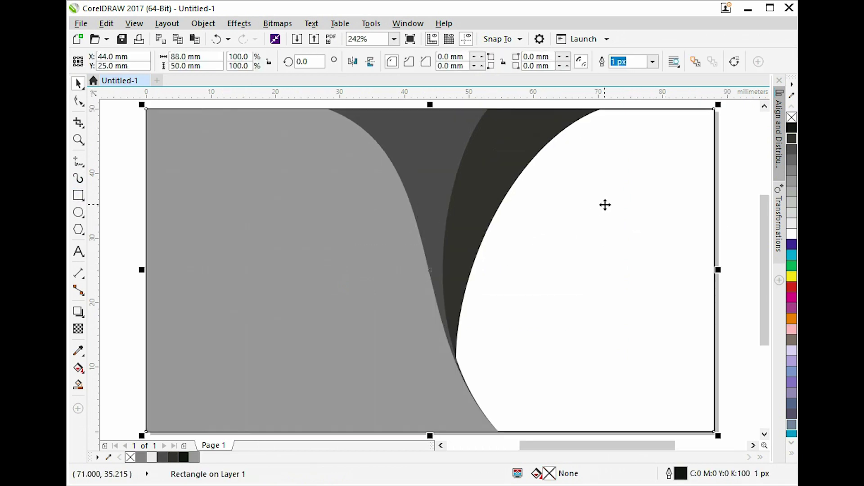
key(F3)
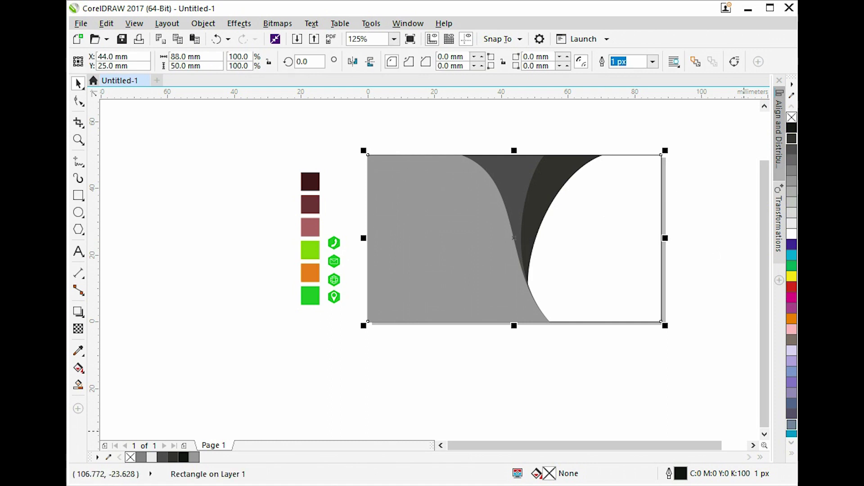
click(662, 398)
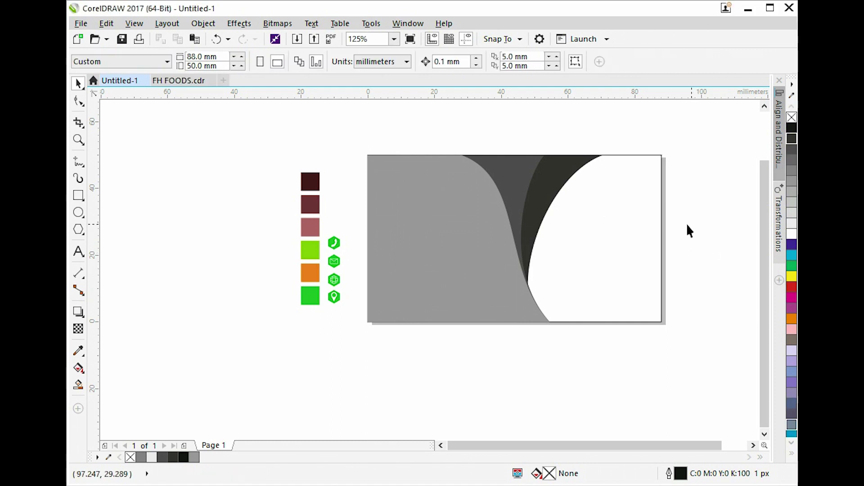
Select the whole FH FOODS logo group in the FH FOODS.cdr document.
click(640, 223)
key(shift+F2)
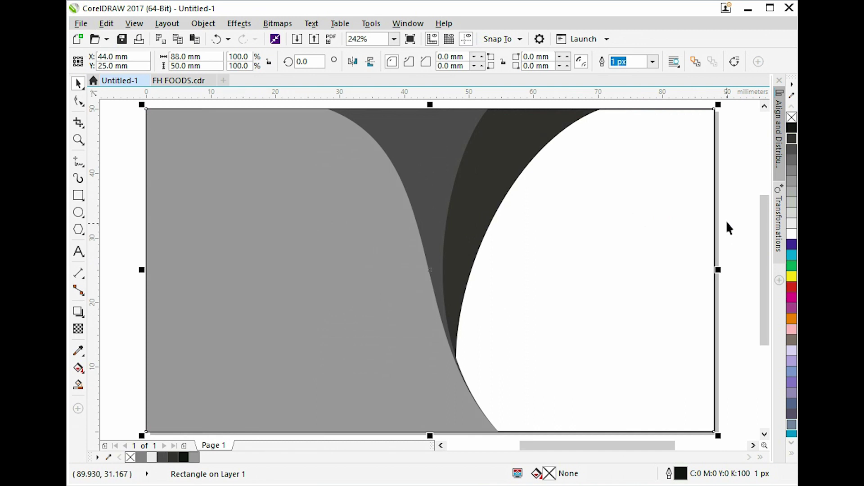
click(723, 197)
click(682, 248)
click(175, 81)
click(496, 169)
click(482, 266)
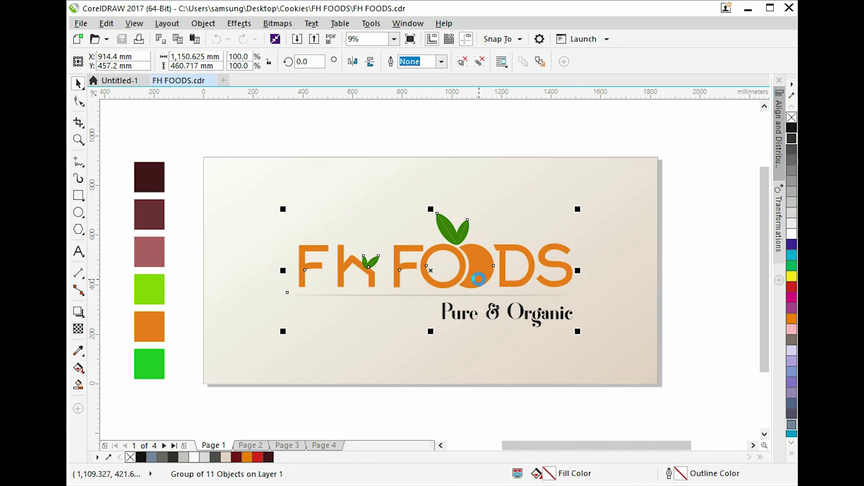
drag(482, 265, 498, 236)
key(ctrl+z)
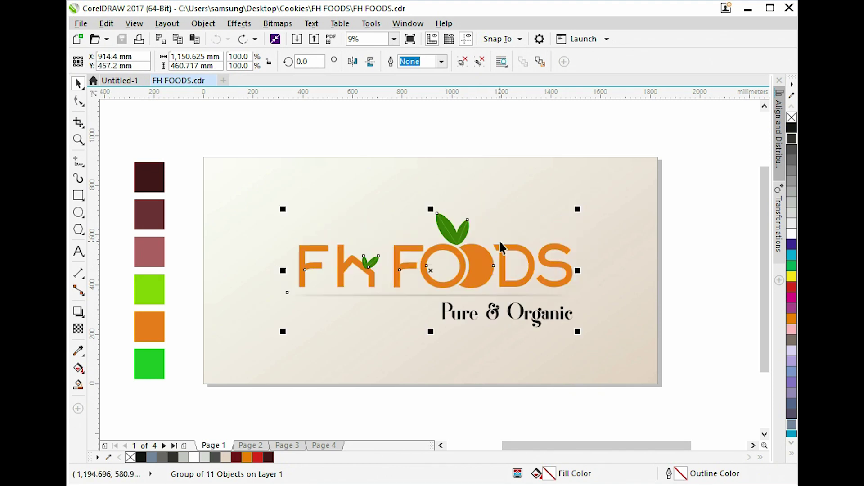
Paste the FH FOODS logo into Untitled-1 and shrink it down.
click(107, 81)
key(ctrl+v)
scroll(480, 238, down, 3)
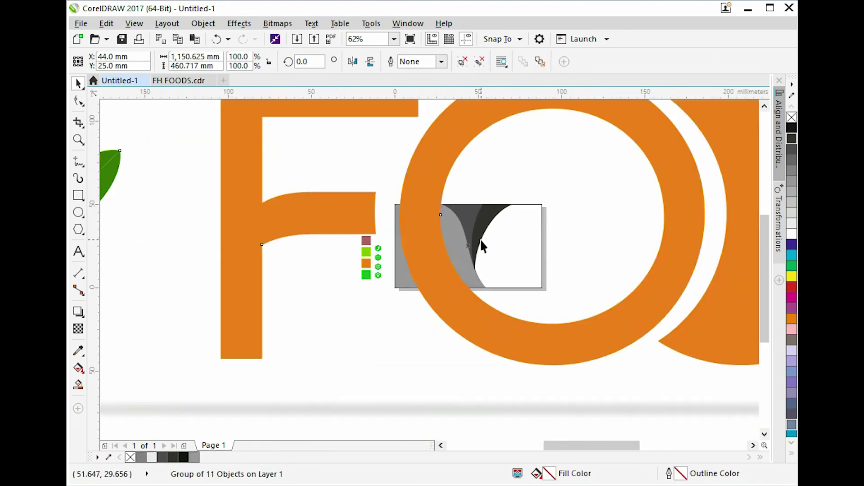
scroll(479, 239, down, 2)
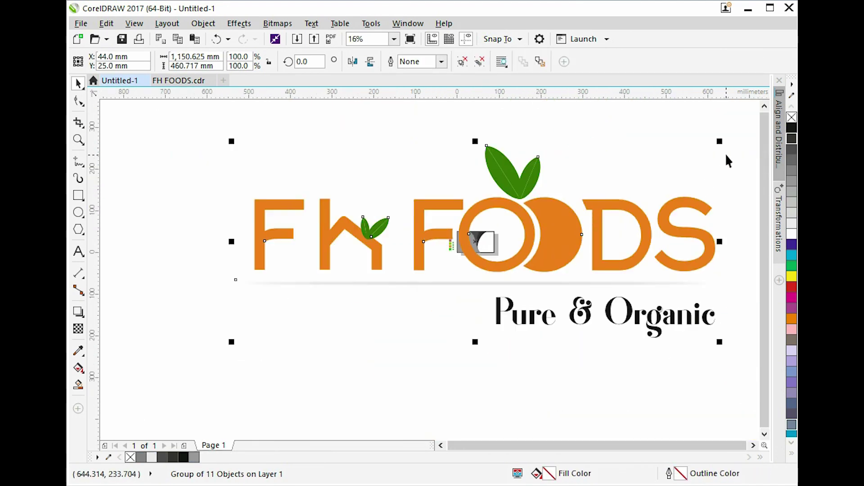
drag(721, 142, 492, 170)
key(z)
drag(444, 224, 506, 257)
key(space)
Move the logo to the card's lower-left and shrink it to about 65%.
drag(500, 294, 434, 337)
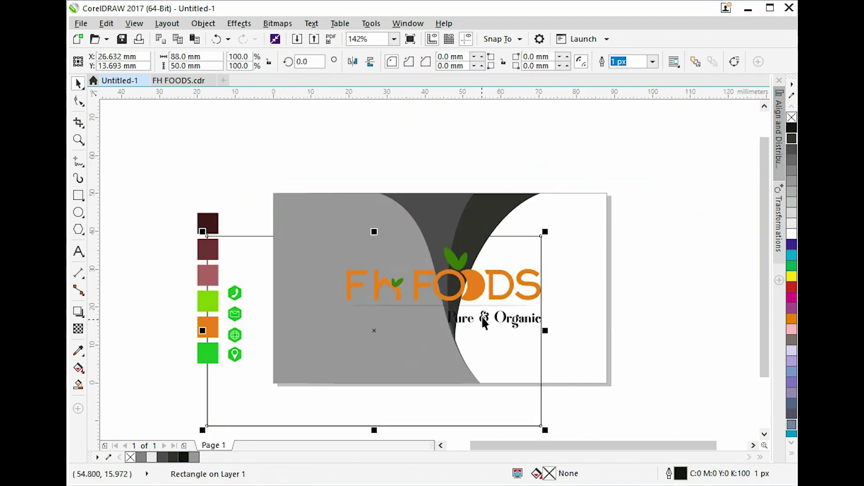
key(ctrl+z)
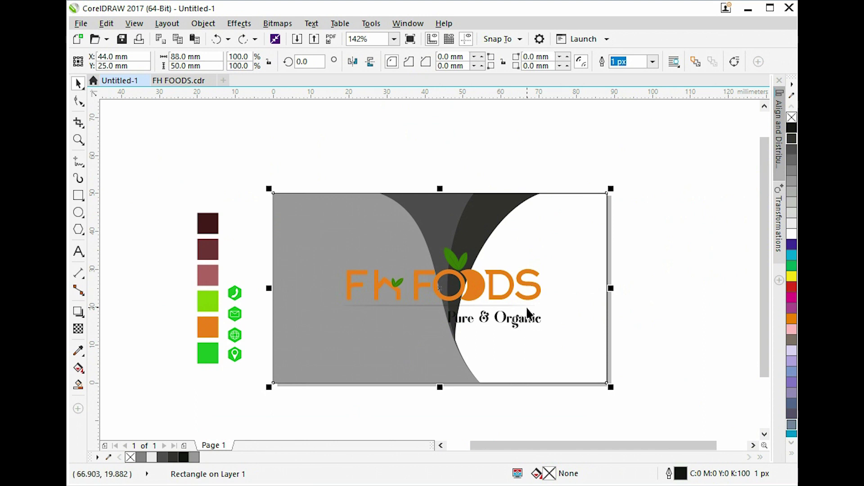
click(534, 294)
drag(534, 293, 503, 341)
drag(503, 298, 417, 326)
click(598, 244)
key(z)
drag(643, 176, 183, 400)
key(space)
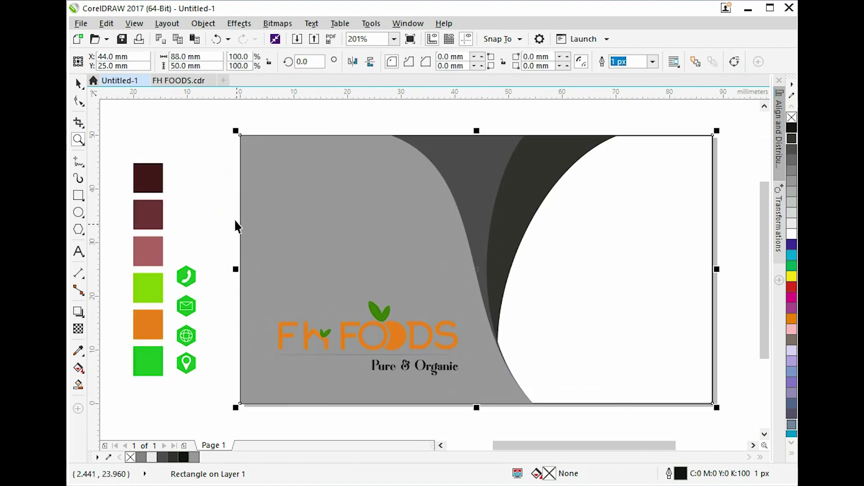
click(331, 228)
Fill the card-sized rectangle with white and remove its outline.
click(687, 288)
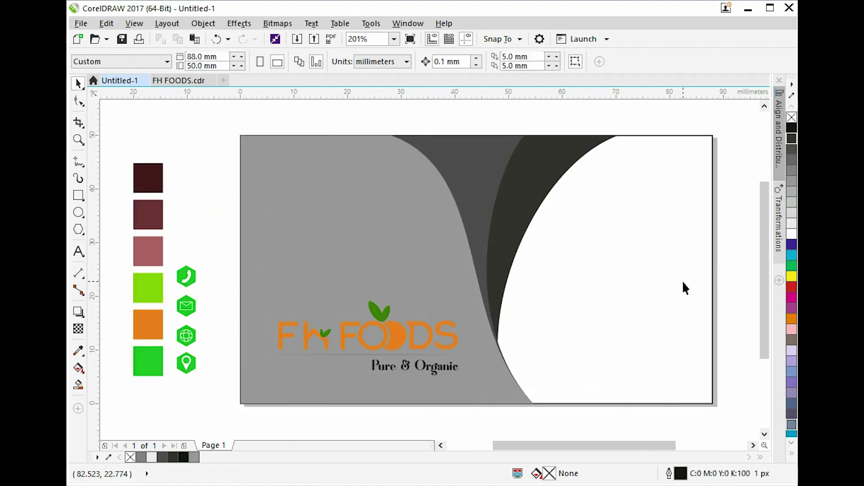
click(792, 236)
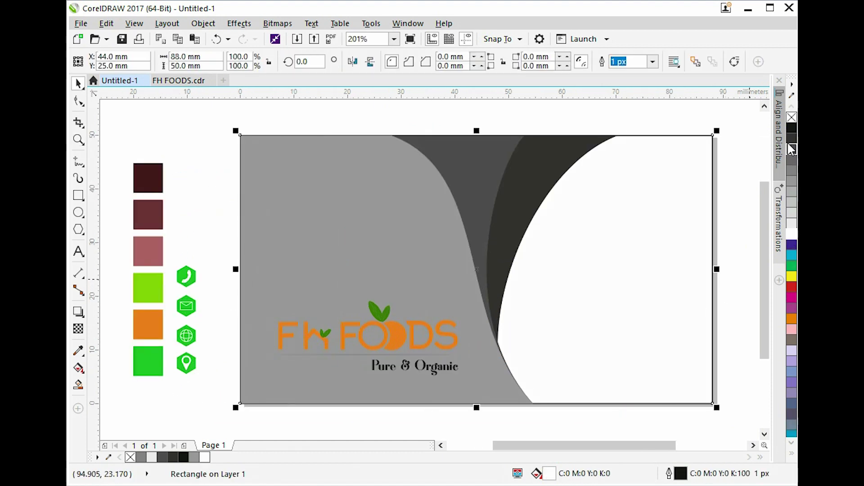
right_click(790, 119)
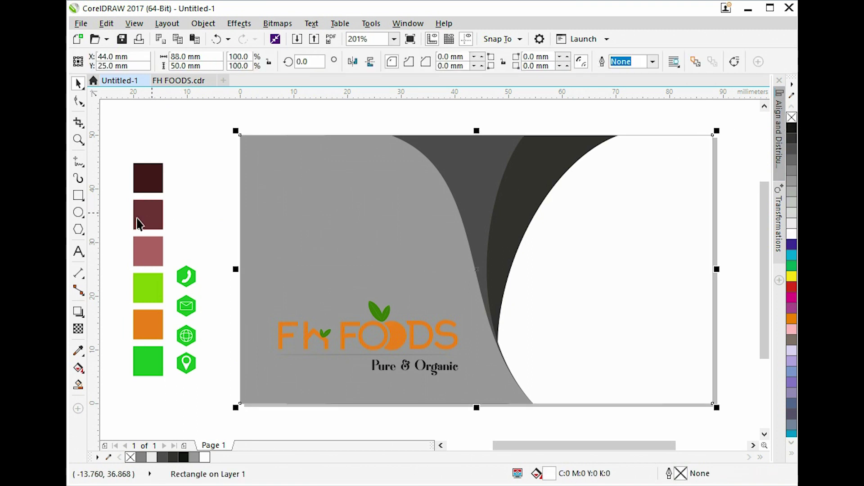
Recolour the three bands with sampled dark maroon, lighter maroon and pink swatches.
click(78, 350)
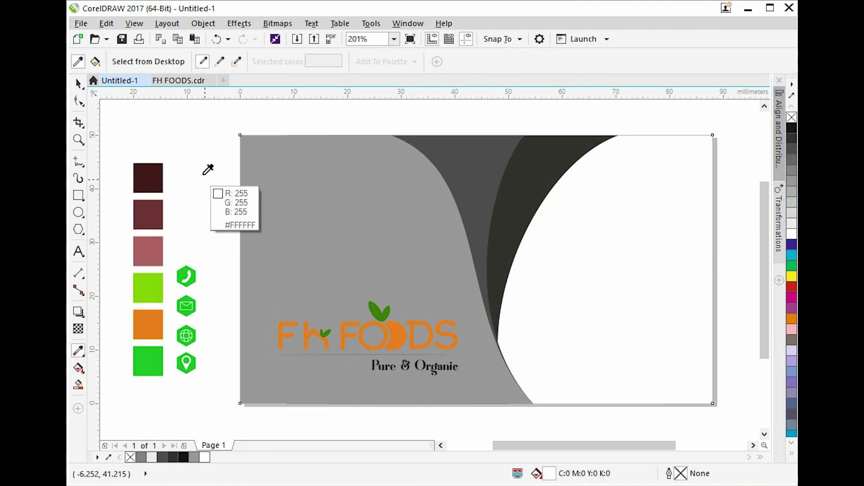
click(157, 172)
click(294, 218)
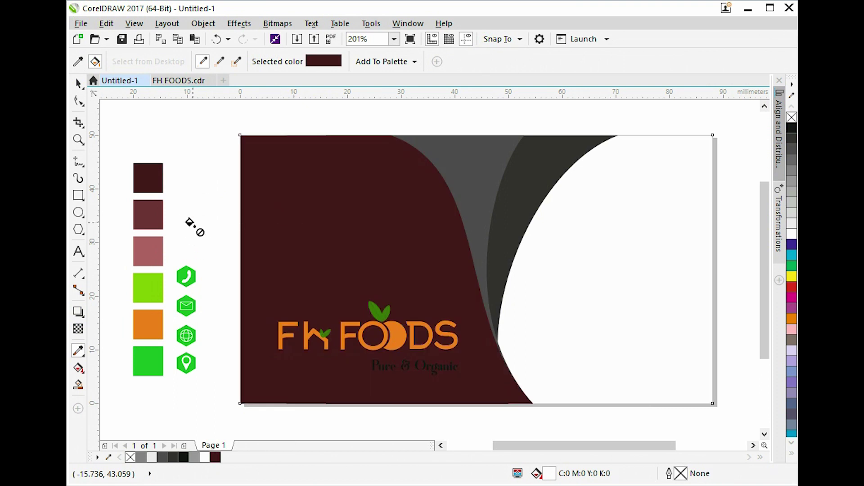
click(155, 214)
click(457, 171)
click(153, 255)
click(537, 189)
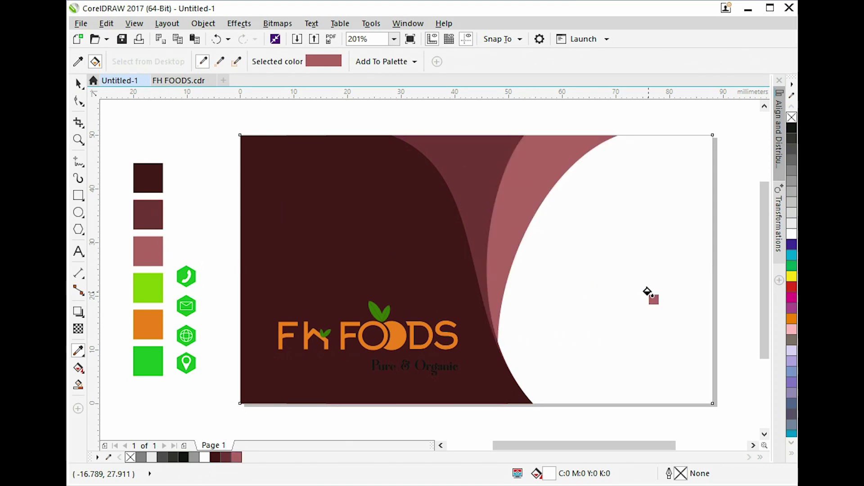
key(space)
click(734, 258)
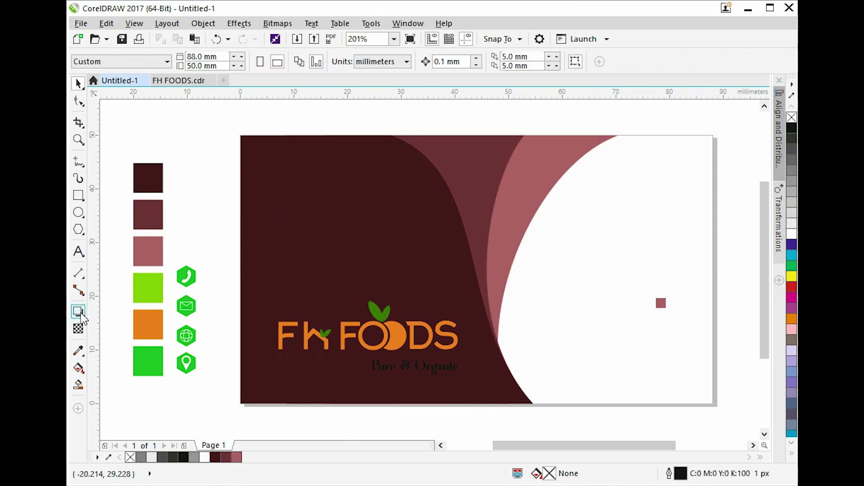
click(78, 350)
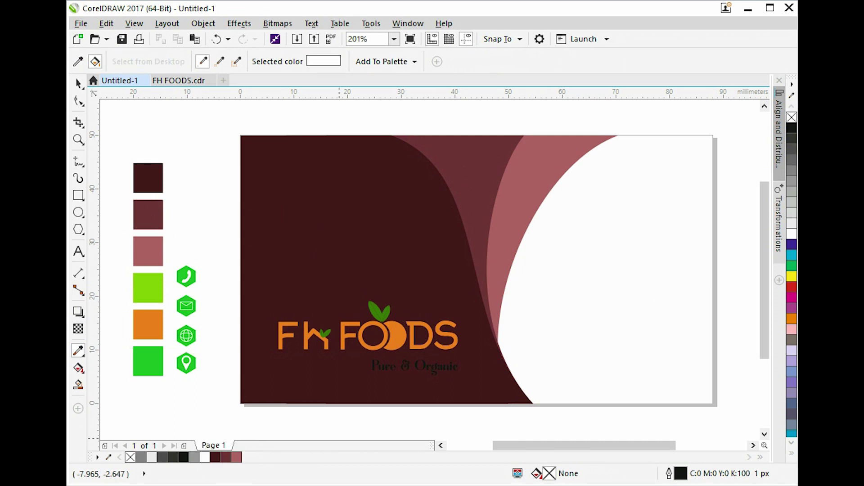
key(space)
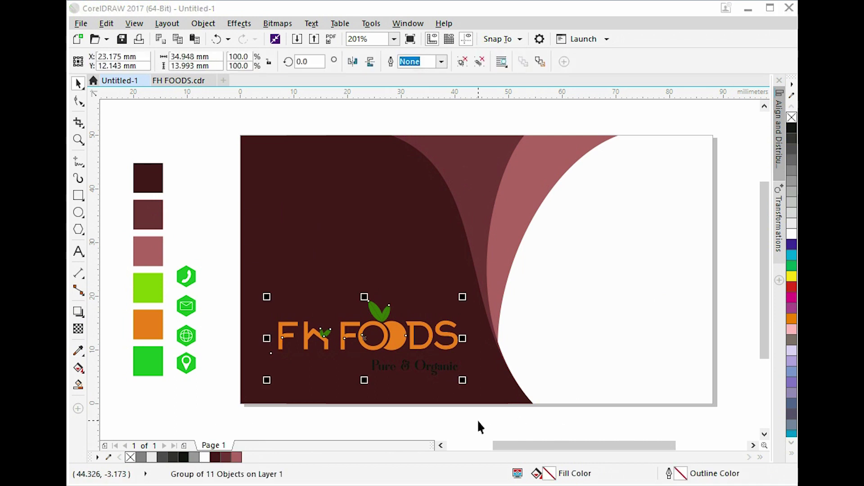
click(477, 419)
Make the Pure & Organic tagline white and enlarge it to about 117%.
click(374, 373)
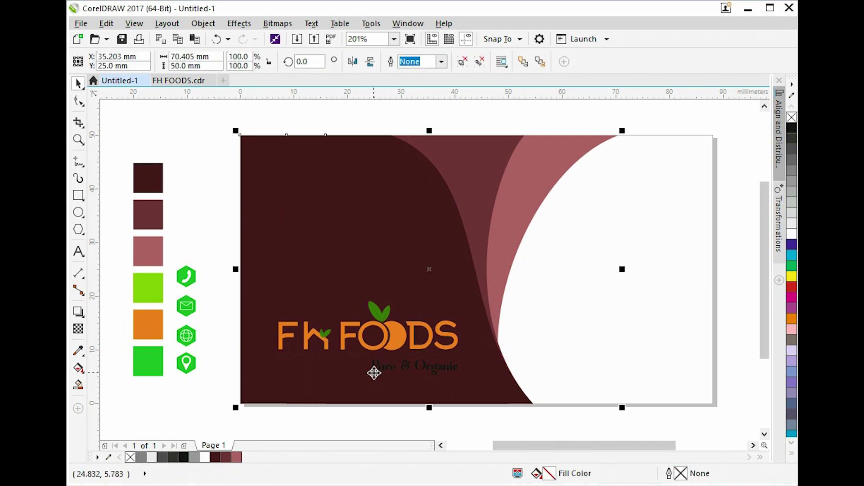
scroll(375, 373, up, 2)
ctrl+click(373, 369)
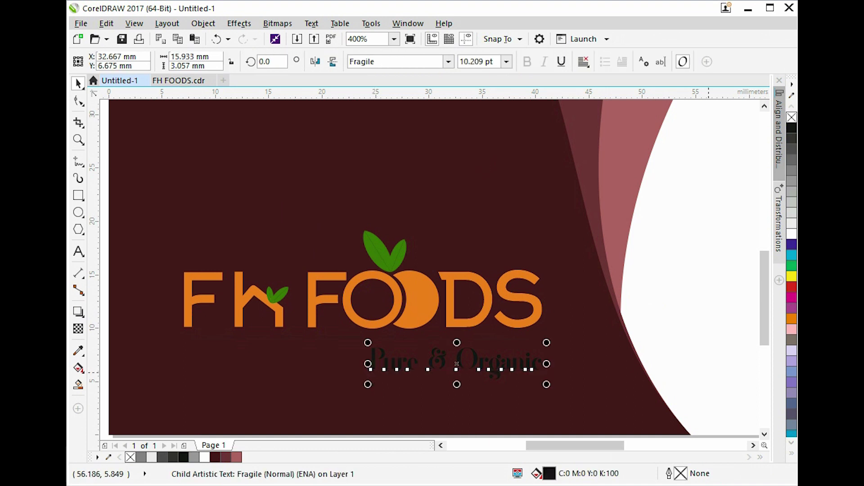
click(792, 235)
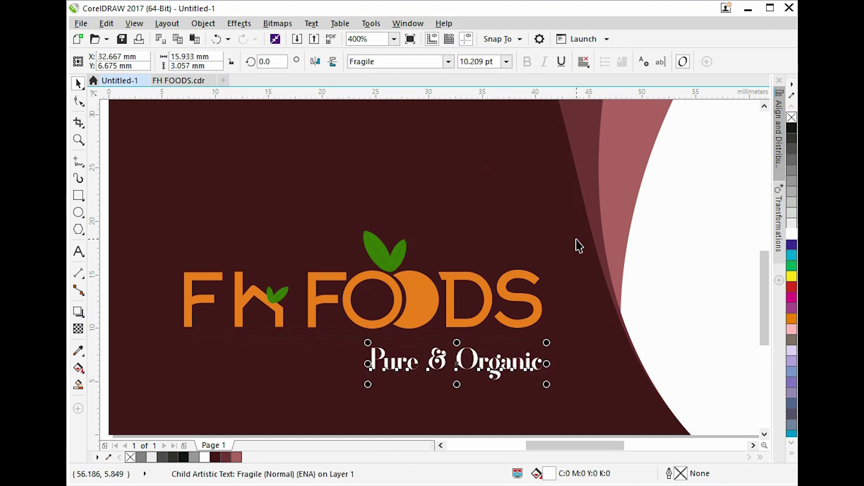
click(335, 343)
key(Escape)
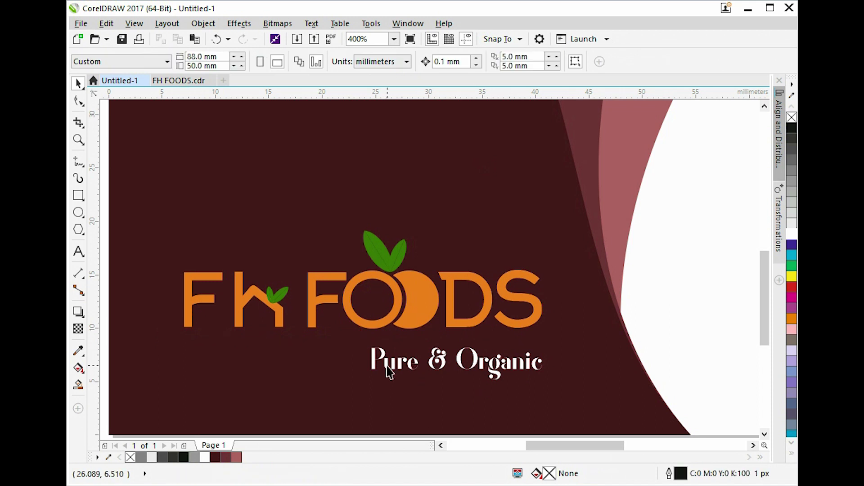
ctrl+click(388, 372)
drag(368, 387, 341, 425)
Align the FH FOODS logo to the card's left and bottom edges and scale it to 108%.
scroll(393, 258, down, 1)
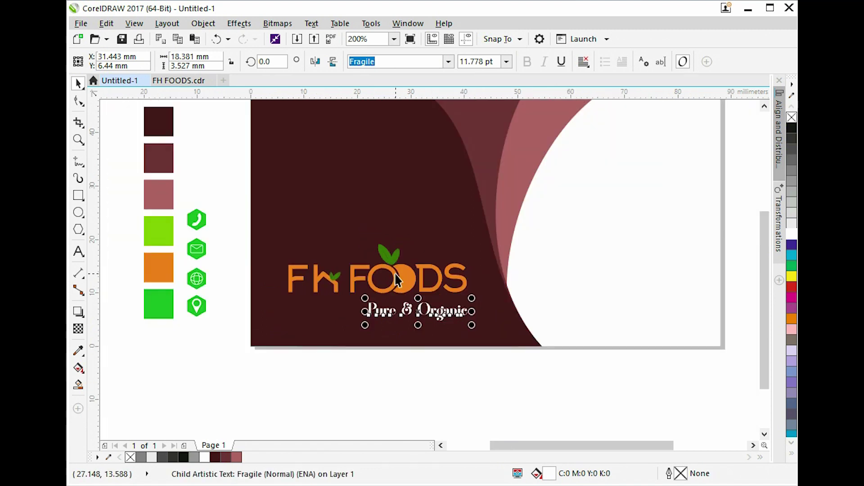
click(396, 276)
key(z)
drag(183, 225, 549, 370)
key(space)
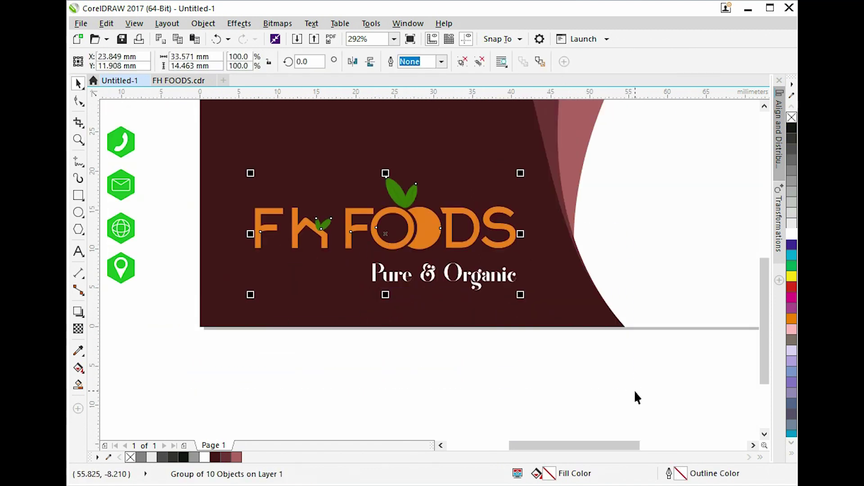
shift+click(469, 322)
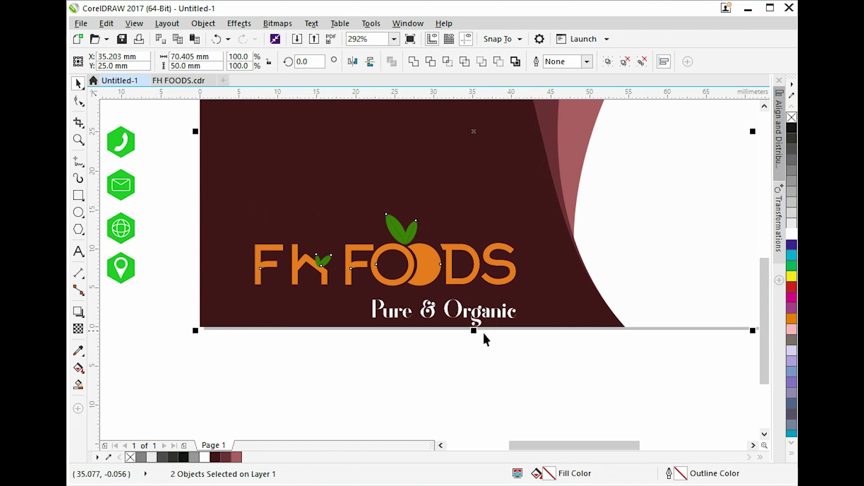
key(l)
key(b)
key(Escape)
click(458, 286)
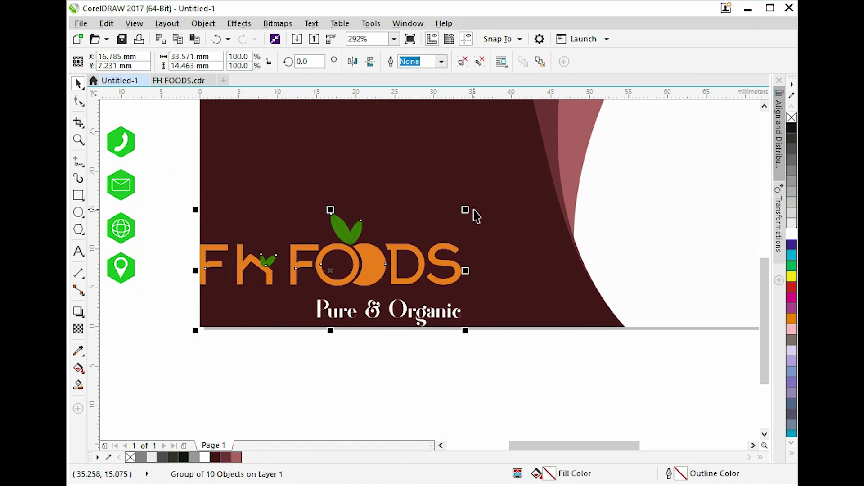
drag(466, 210, 487, 201)
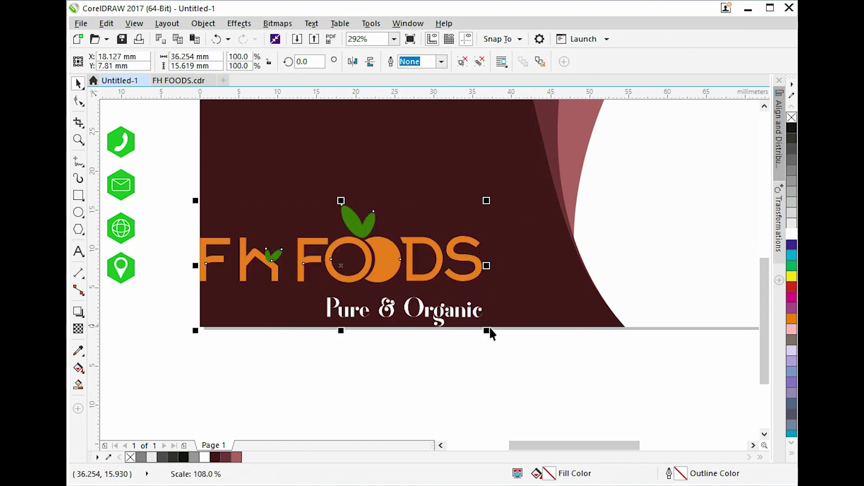
key(Escape)
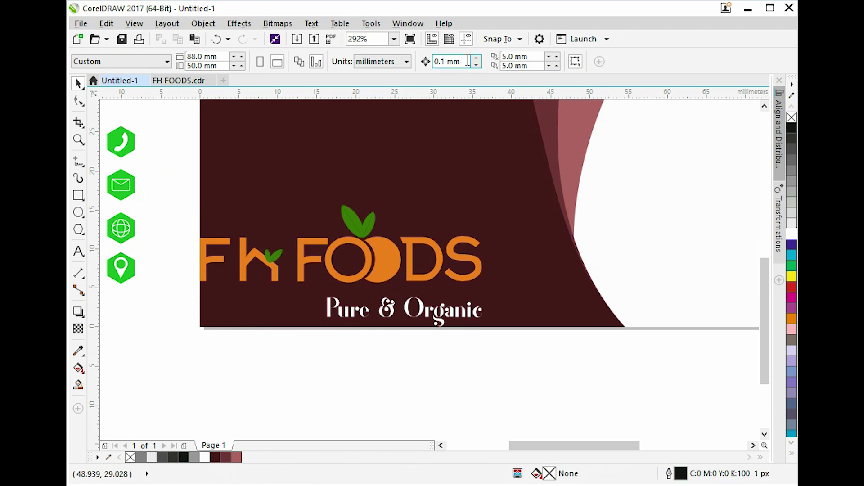
Set the nudge distance to 1 mm and nudge the logo four steps up and right.
click(468, 61)
text(1)
key(Return)
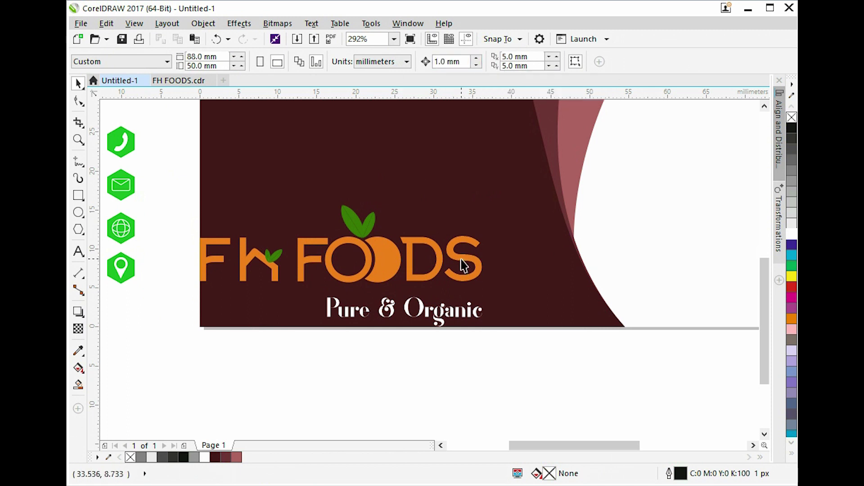
click(442, 265)
key(Right)
key(Up)
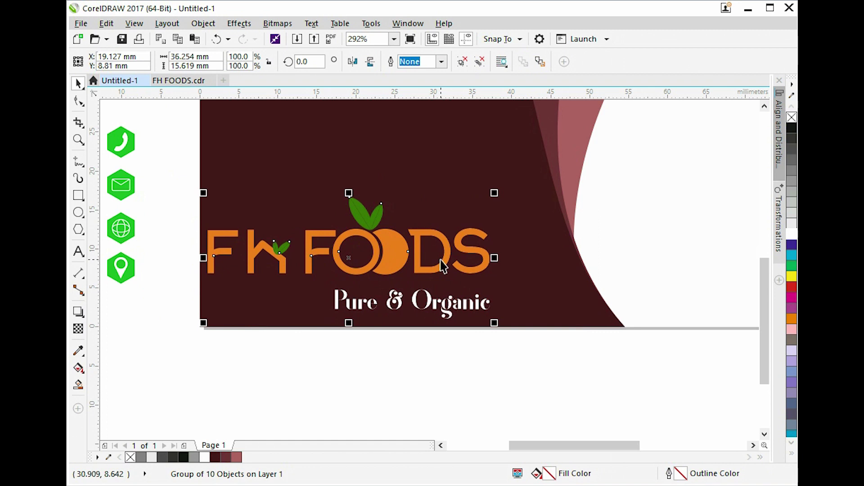
key(Up)
key(Right)
key(Up)
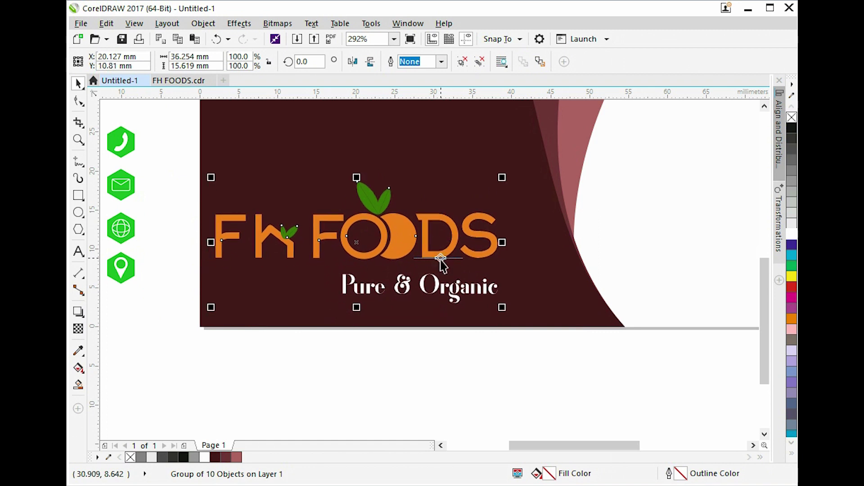
key(Right)
key(Up)
key(Right)
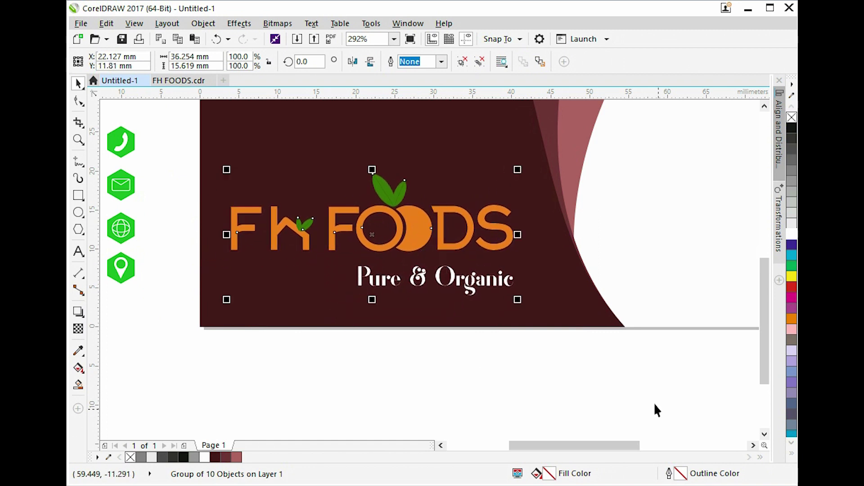
click(648, 266)
Type the cardholder's name in uppercase, shrink it to about 80% and move it upper-left.
key(shift+F2)
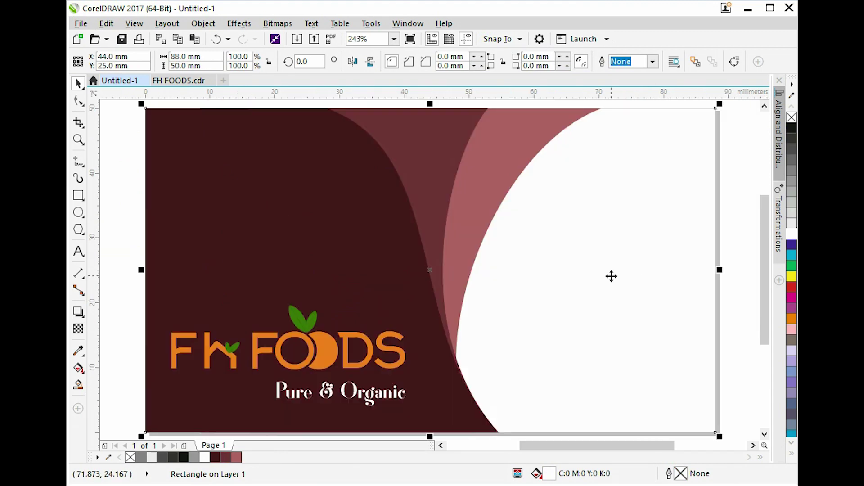
click(751, 224)
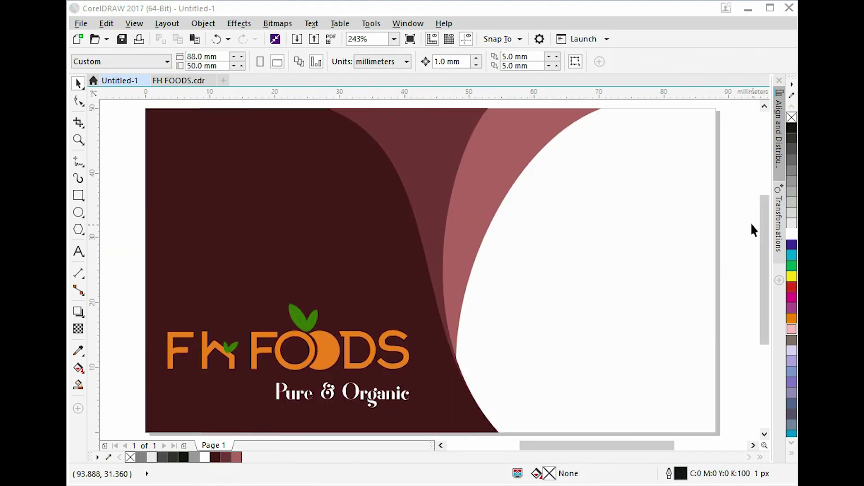
click(79, 252)
click(522, 283)
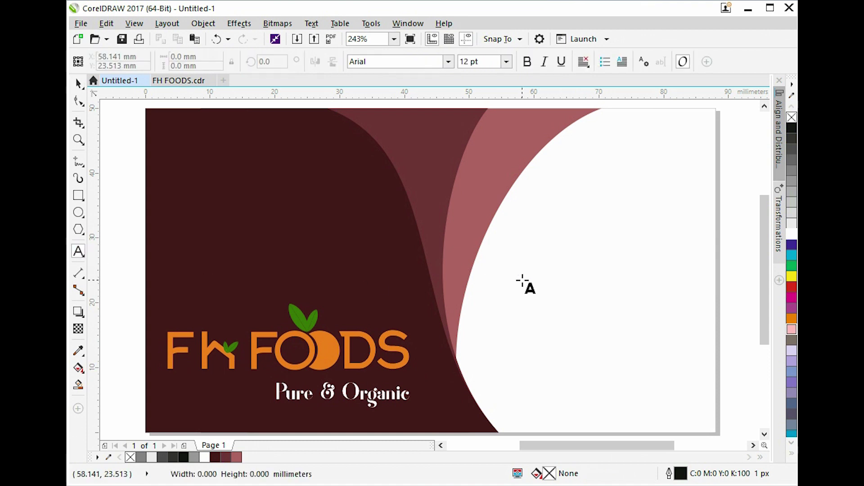
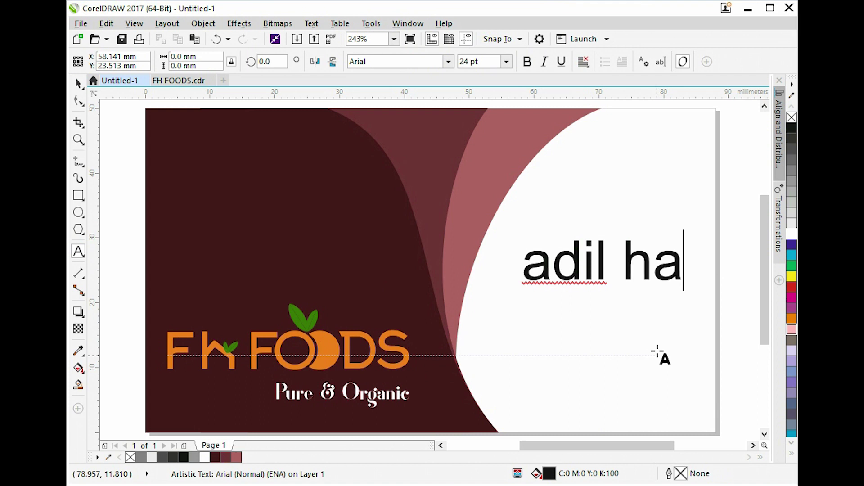
key(ctrl+a)
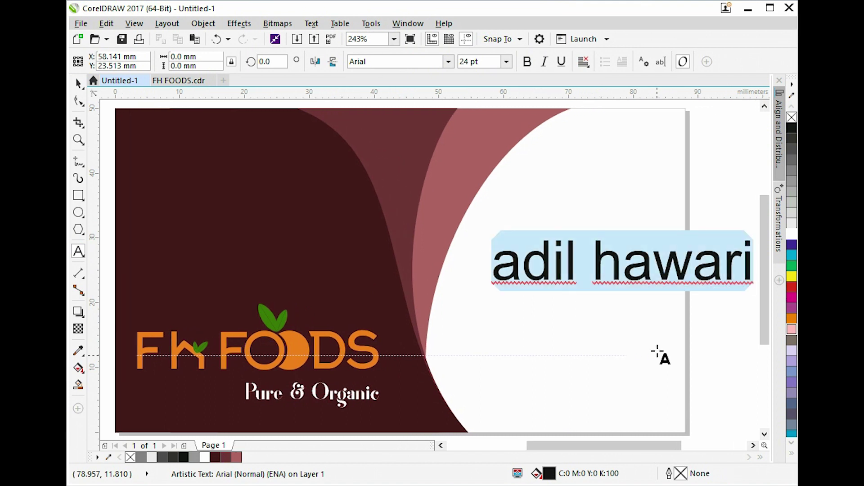
key(shift+F3)
key(u)
key(Return)
key(ctrl+space)
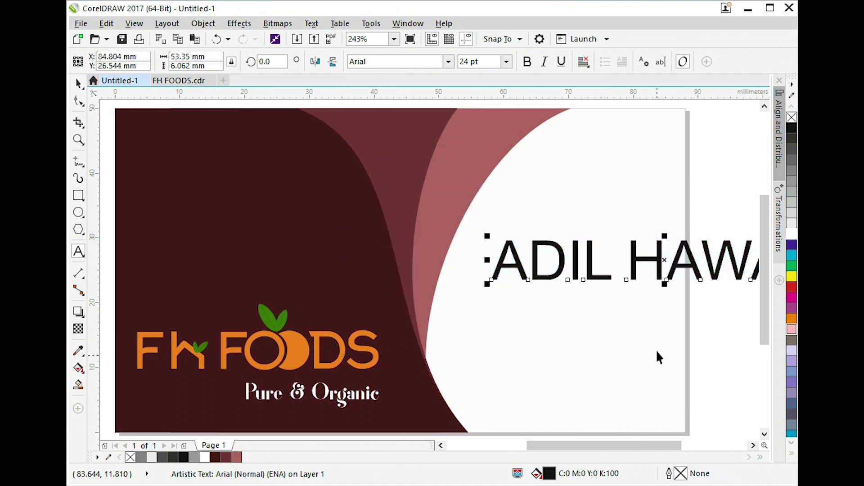
drag(487, 284, 558, 312)
drag(561, 258, 131, 162)
Set the name's font to Univers Condensed Bold.
key(z)
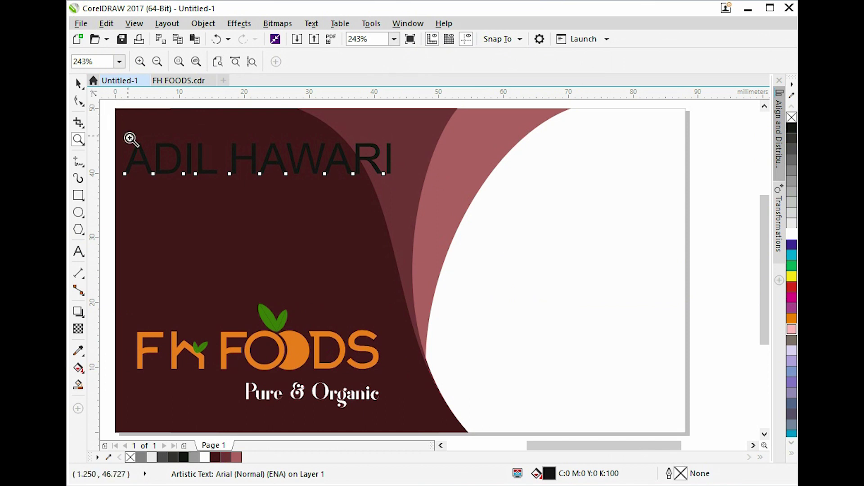
key(space)
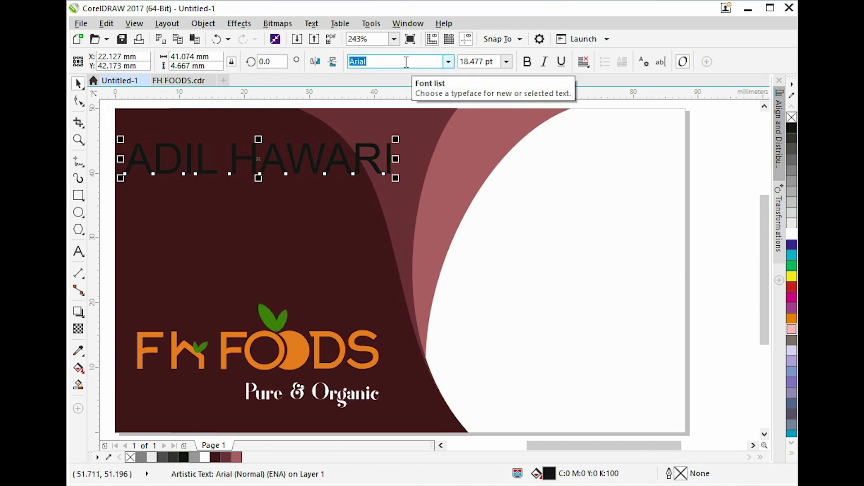
text(UniversalMath1 BT)
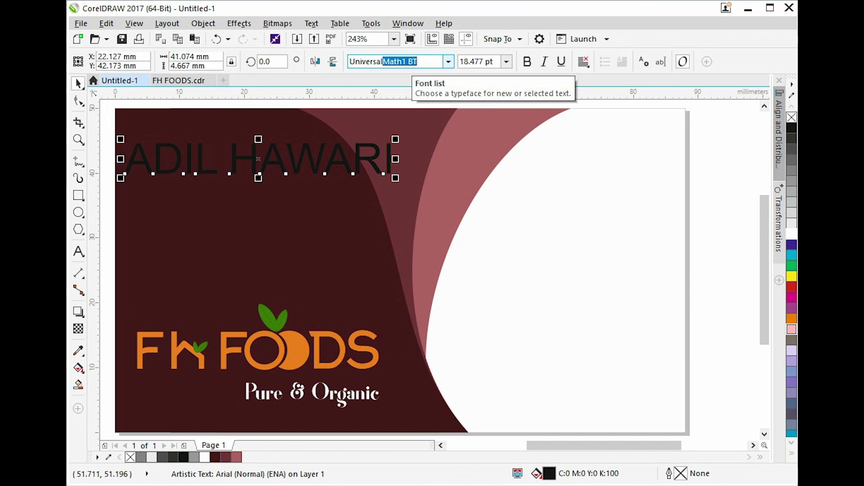
key(Down)
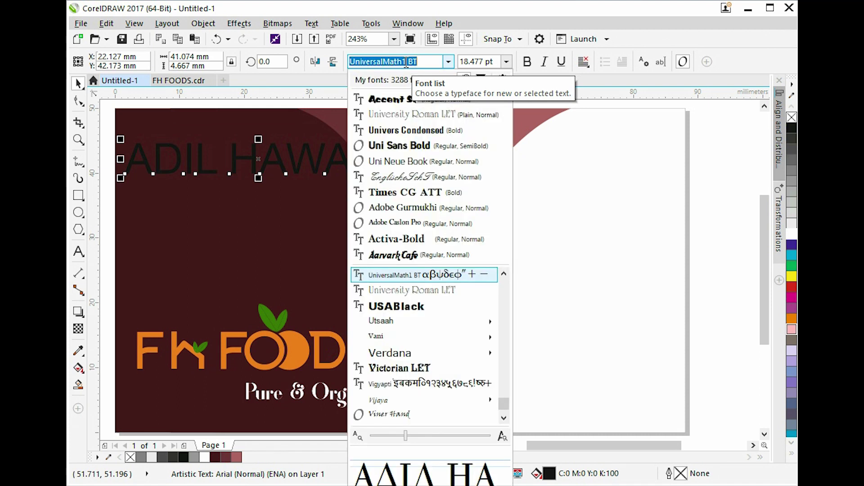
key(Down)
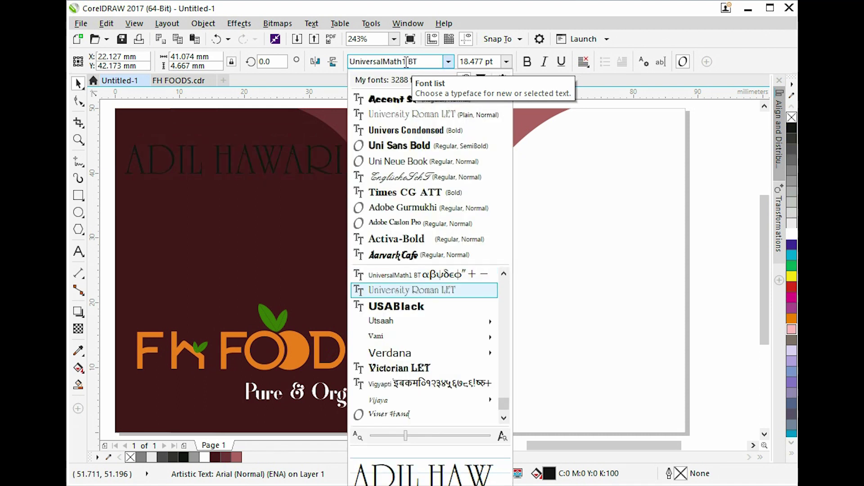
key(Down)
key(Up)
key(Up)
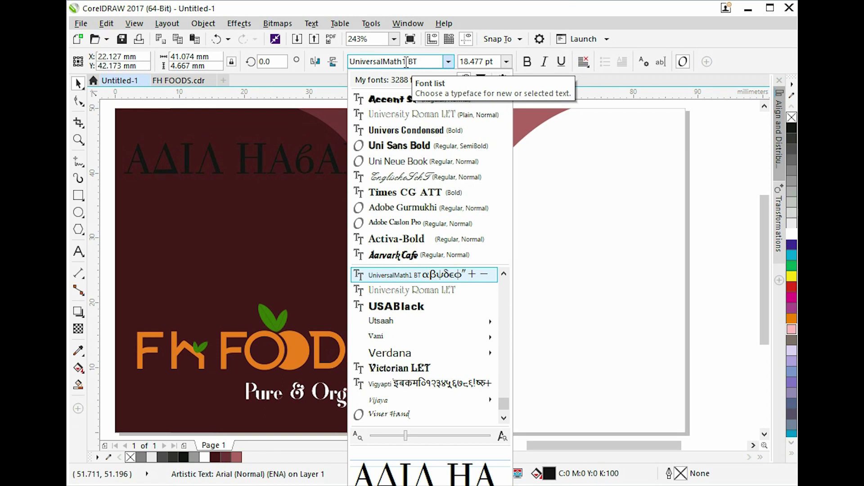
key(Up)
key(Right)
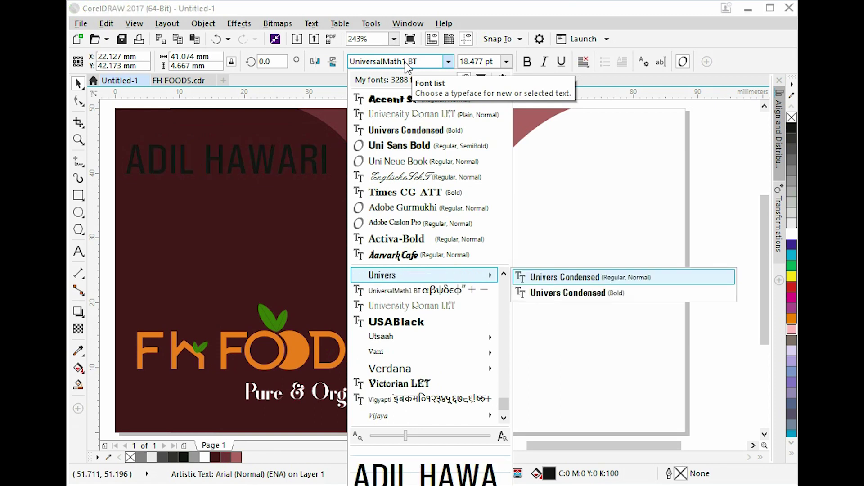
key(Down)
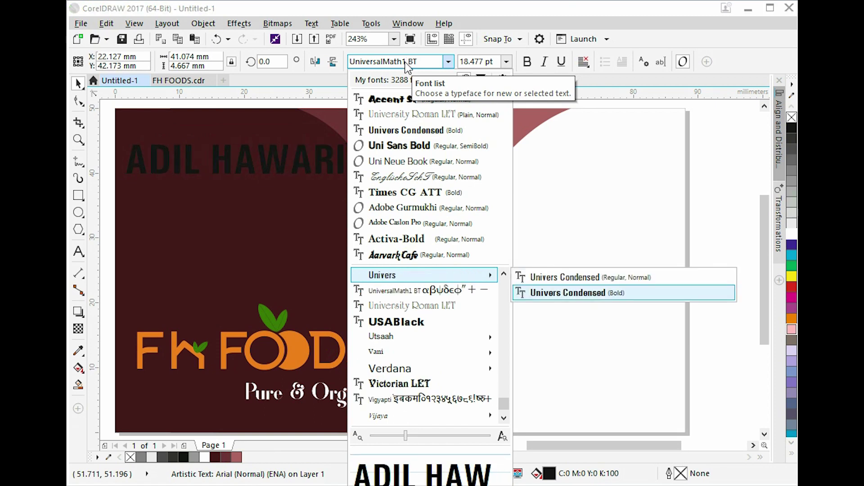
key(Return)
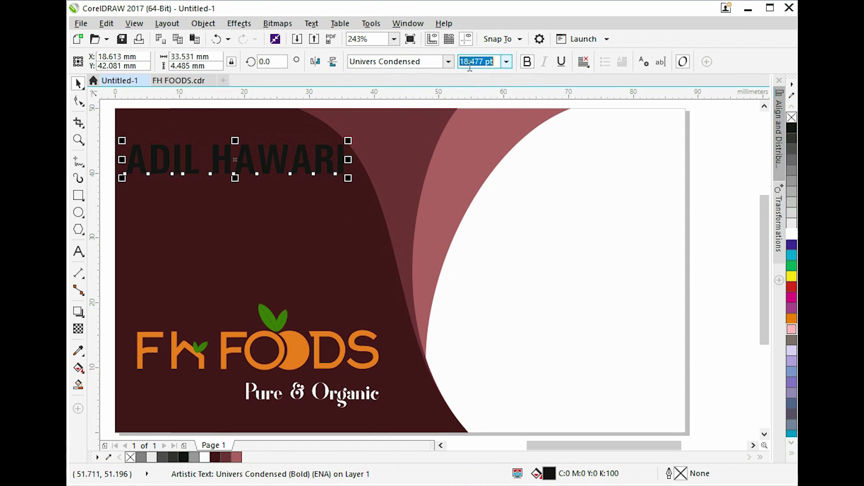
Make the name 10 pt white and move it toward the card's top-left corner.
text(10)
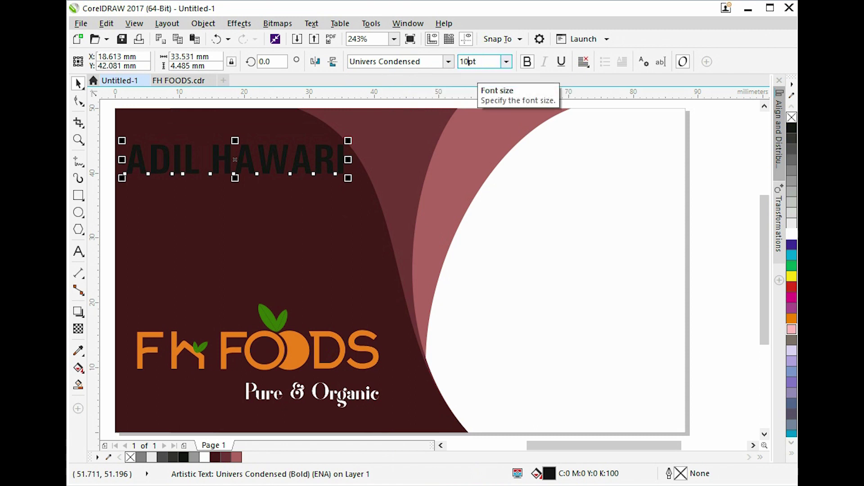
key(Return)
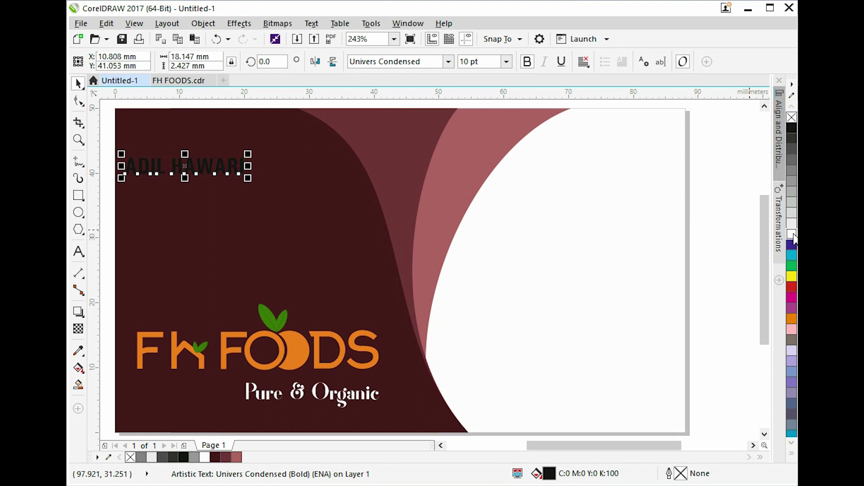
click(578, 214)
scroll(578, 214, down, 3)
key(z)
drag(309, 149, 466, 231)
key(space)
drag(464, 270, 511, 220)
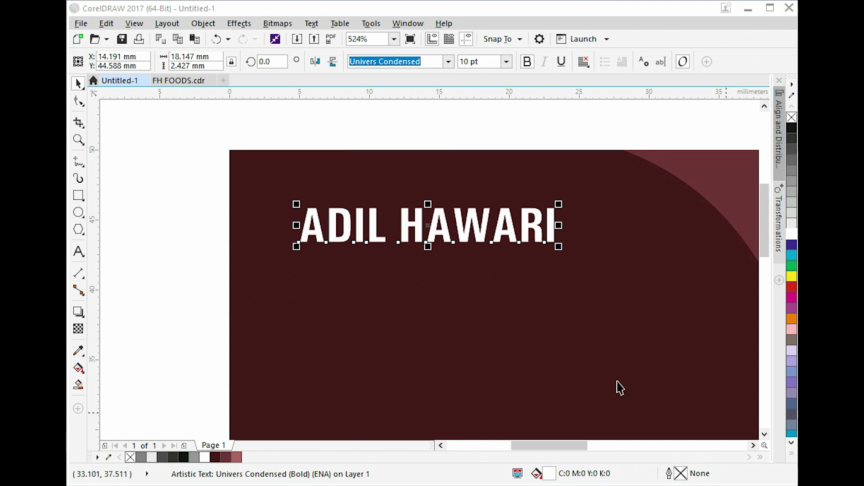
click(411, 229)
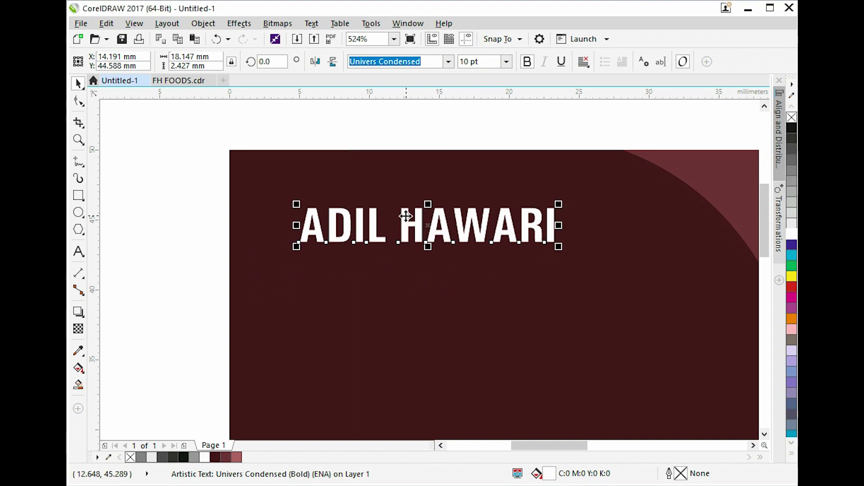
Turn off bold on the surname so only the first name stays bold.
double_click(408, 220)
drag(409, 219, 561, 227)
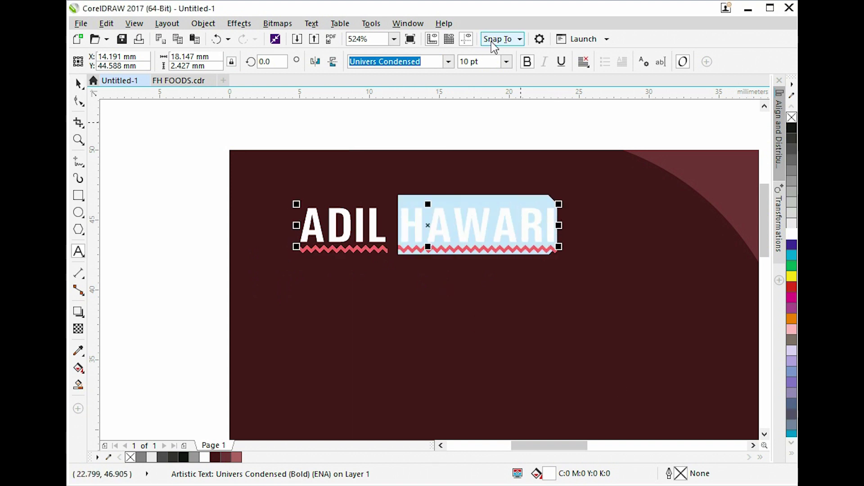
click(527, 61)
key(ctrl+space)
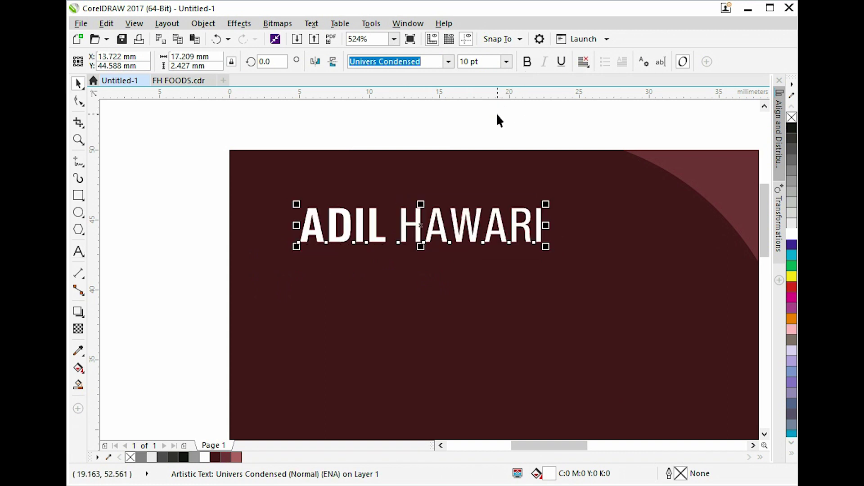
key(Escape)
click(468, 220)
drag(469, 220, 473, 270)
right_click(473, 270)
drag(490, 63, 438, 75)
text(7)
key(Return)
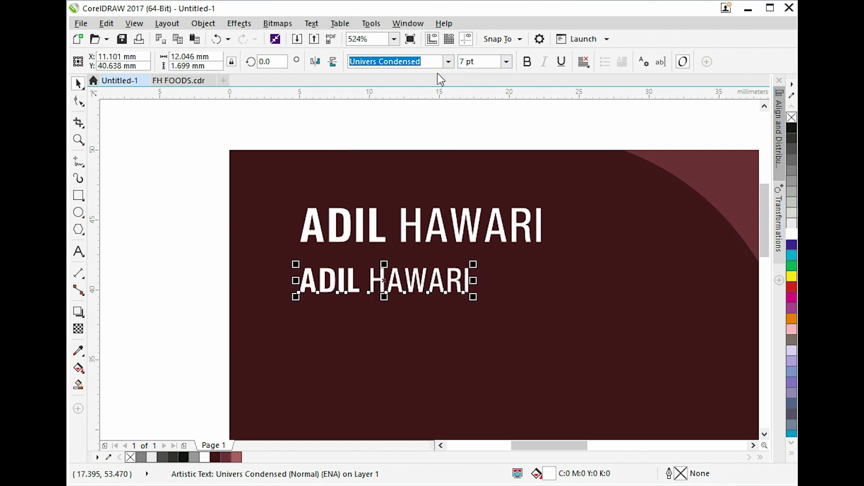
Retype the copy as MANAGER in uppercase and nudge it up closer to the name.
double_click(401, 276)
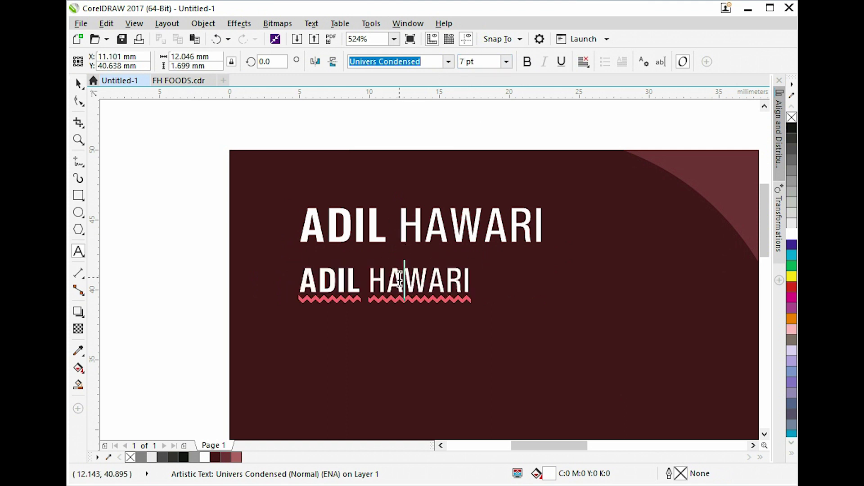
key(ctrl+a)
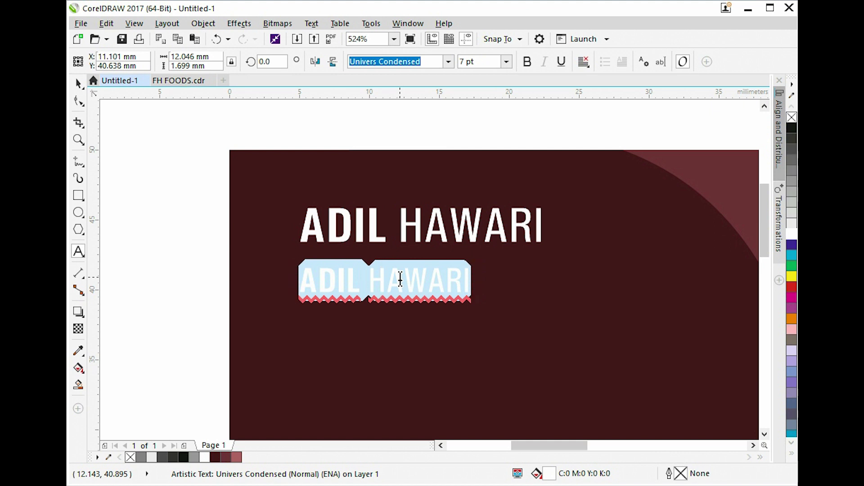
text(mANAGER)
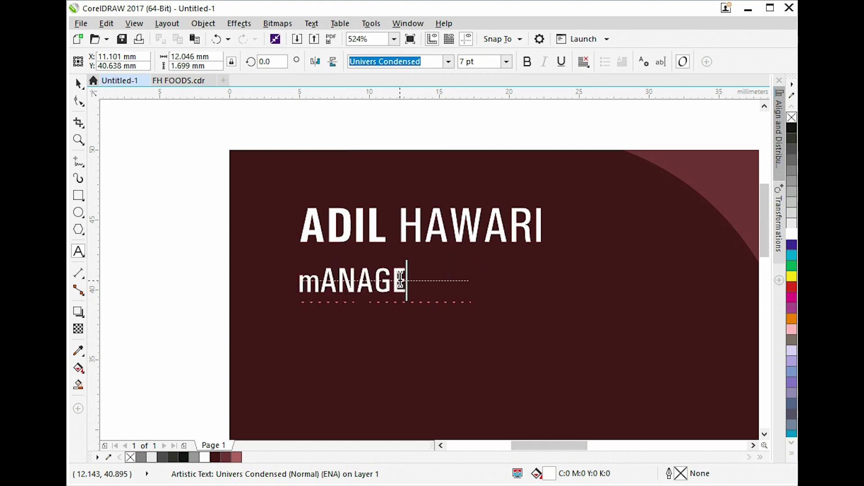
key(ctrl+a)
key(shift+F3)
key(t)
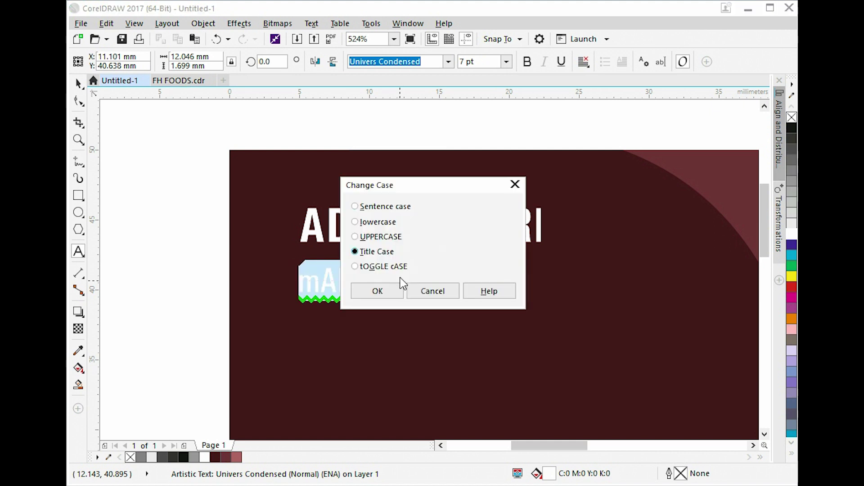
key(Return)
key(shift+F3)
key(u)
key(Return)
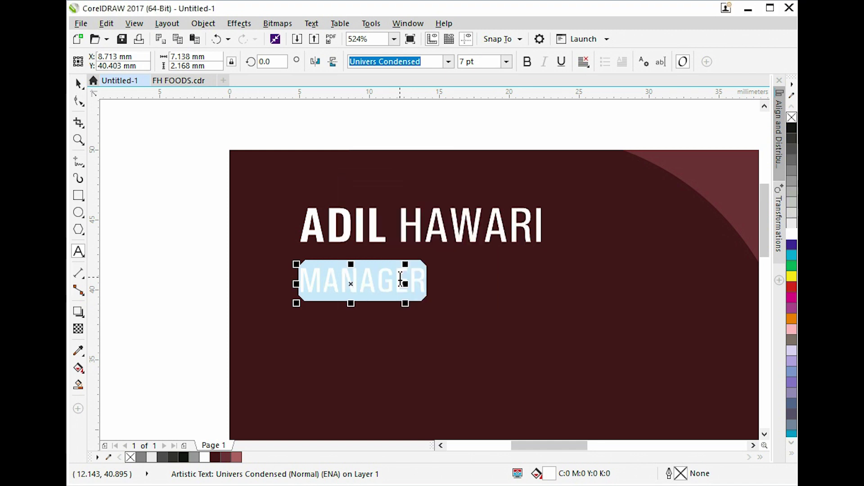
key(Escape)
scroll(322, 277, up, 2)
drag(335, 268, 334, 253)
Draw a thin white rectangle bar with no outline below MANAGER.
shift+click(342, 200)
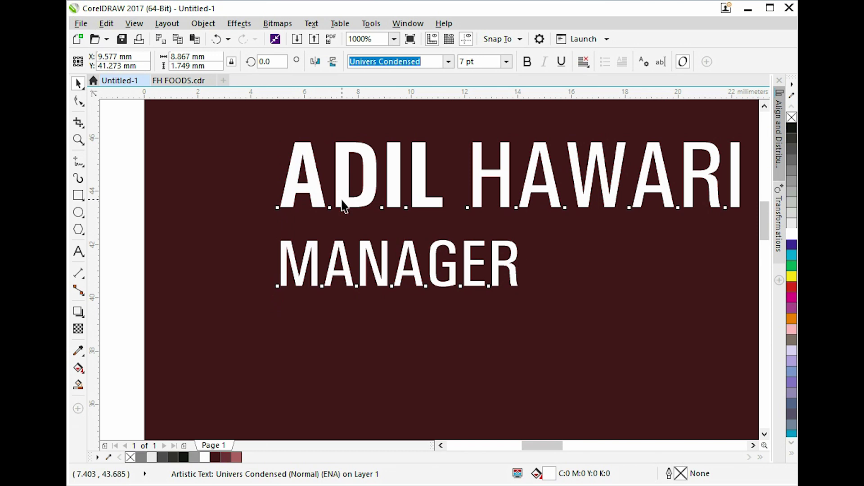
click(109, 210)
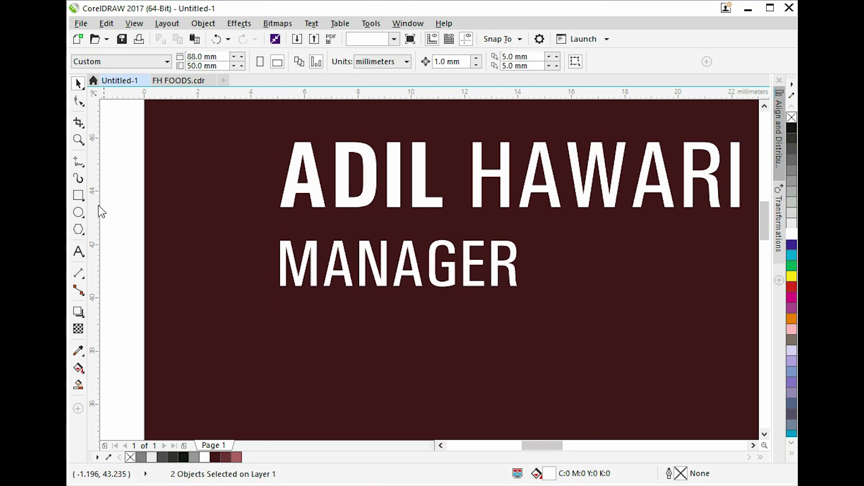
click(78, 198)
mouse_move(280, 321)
mouse_down()
mouse_move(529, 342)
mouse_move(529, 332)
mouse_move(501, 330)
mouse_up()
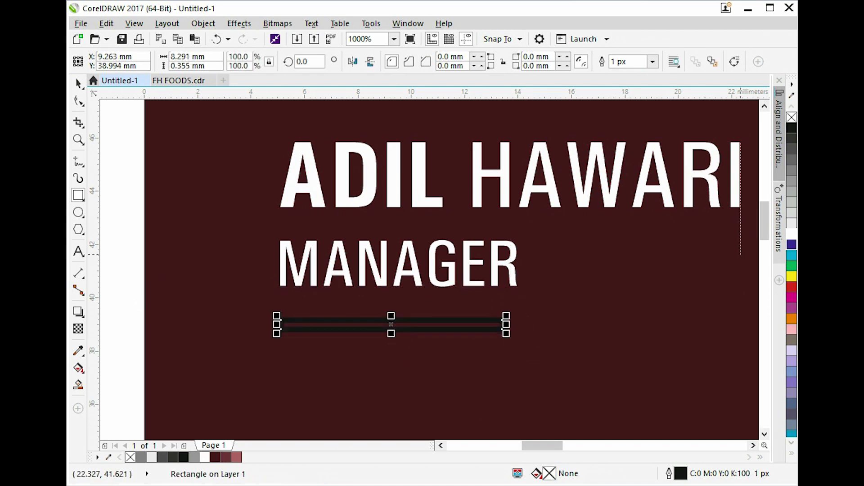
click(792, 235)
right_click(791, 117)
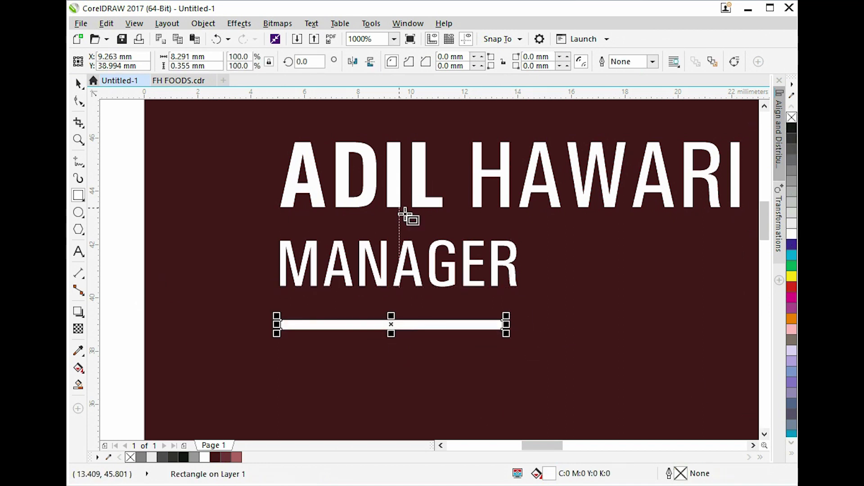
Zoom to fit the card and marquee-select the name, title and bar together.
key(space)
click(251, 220)
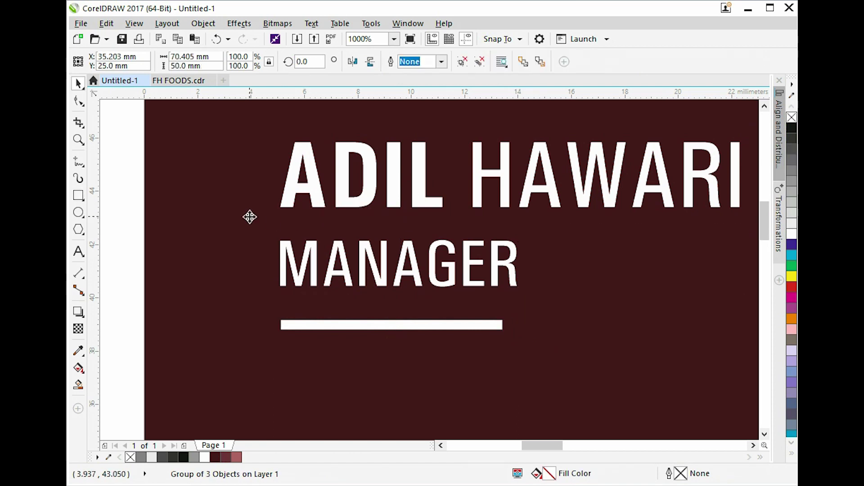
key(shift+F2)
click(176, 194)
drag(173, 129, 376, 201)
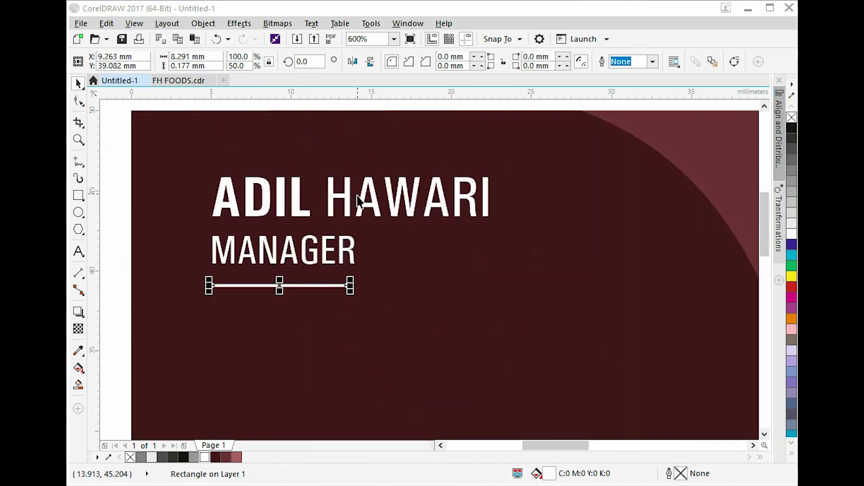
click(347, 200)
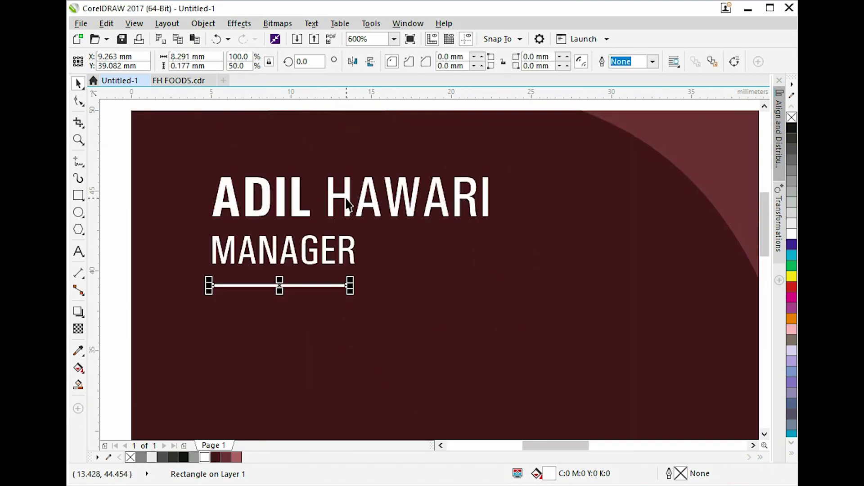
shift+click(350, 260)
shift+click(345, 285)
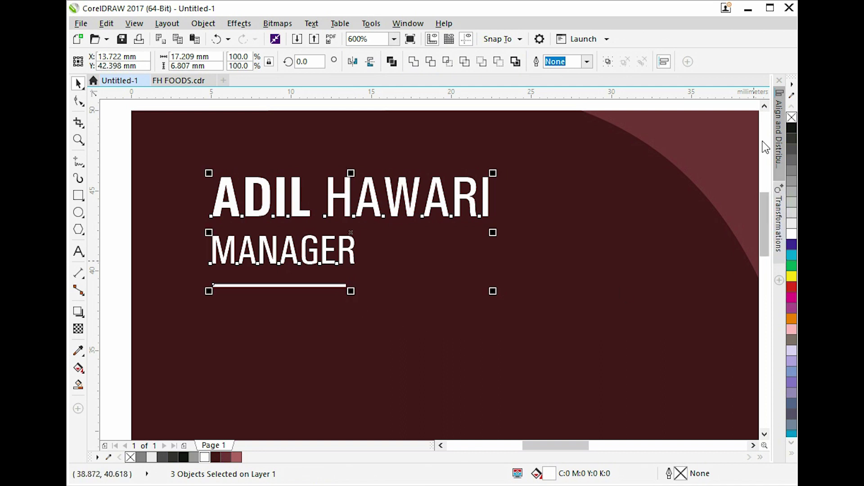
click(663, 63)
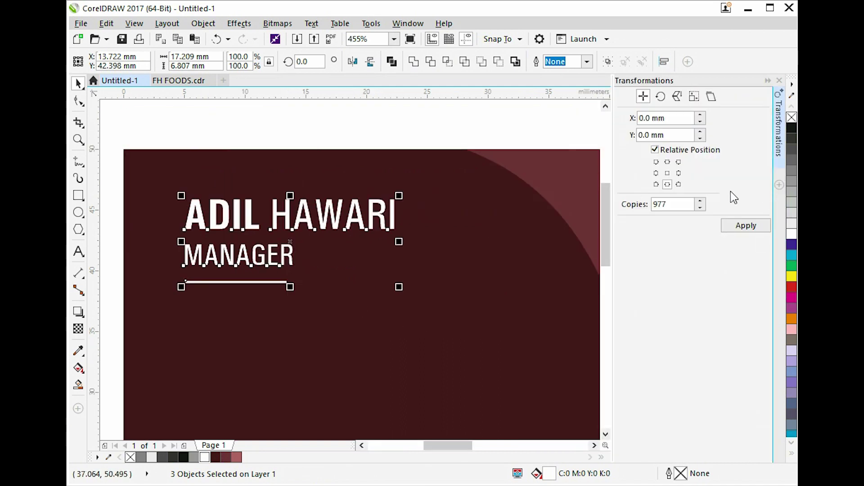
click(664, 62)
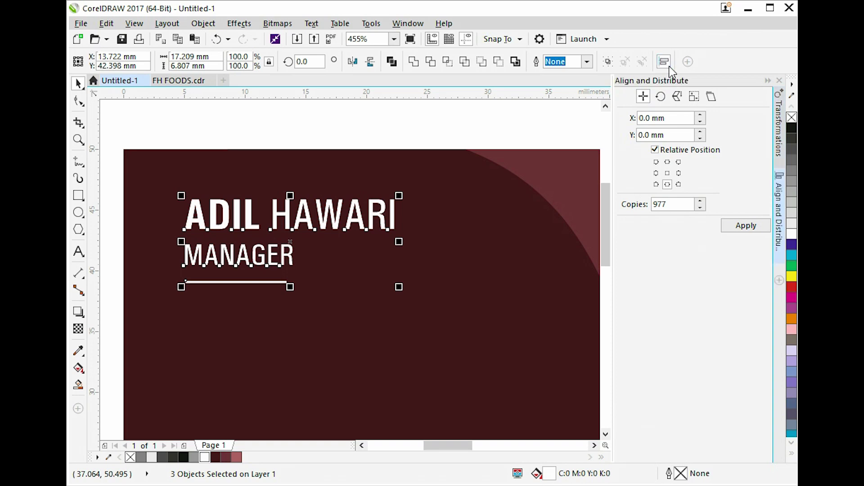
click(762, 125)
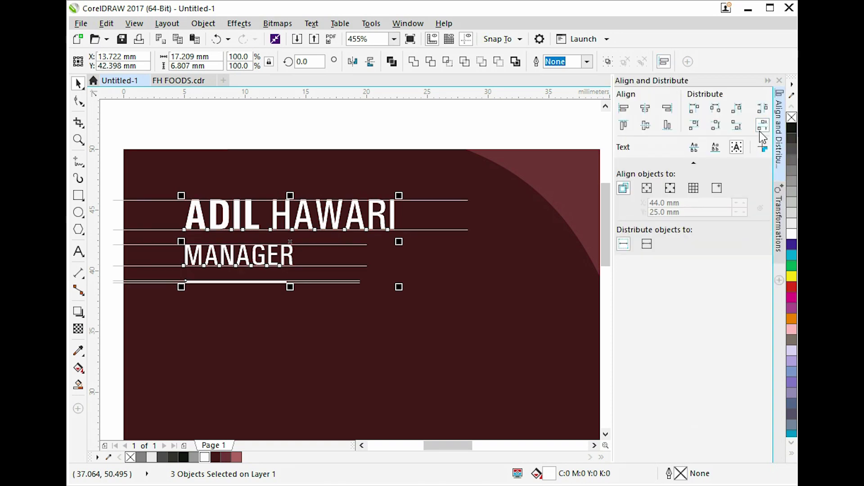
key(ctrl+g)
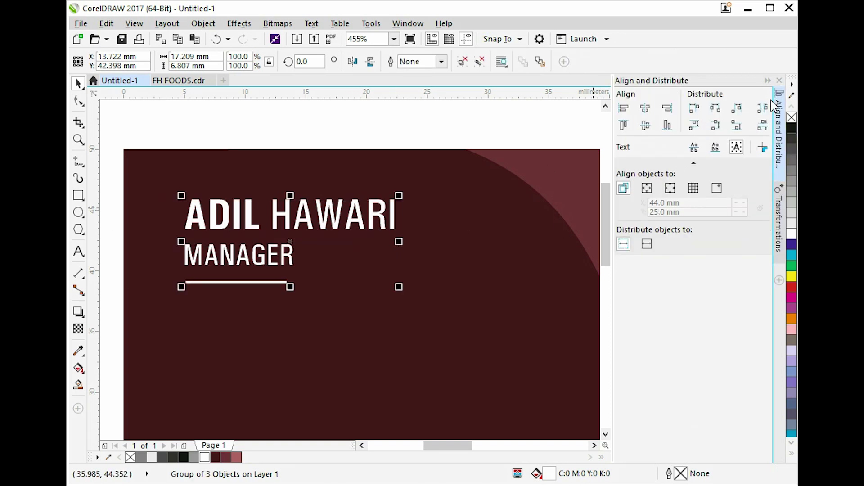
click(768, 81)
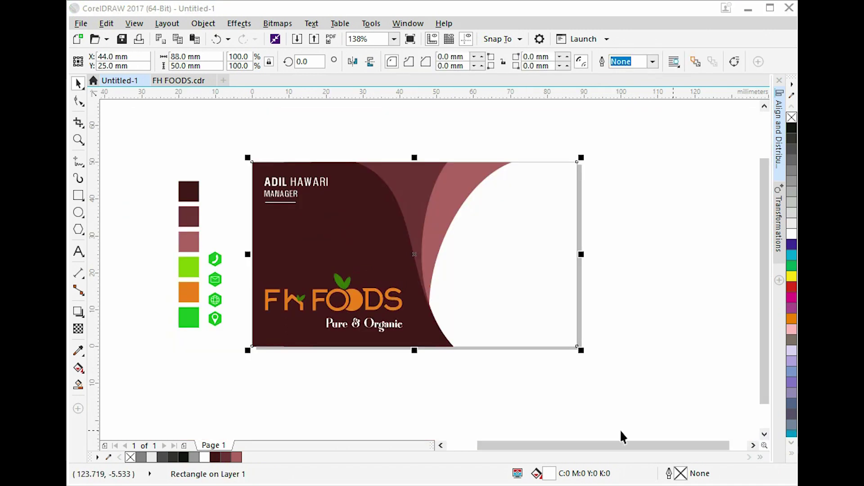
Move the four green contact icons to the card's right edge.
click(620, 430)
click(552, 284)
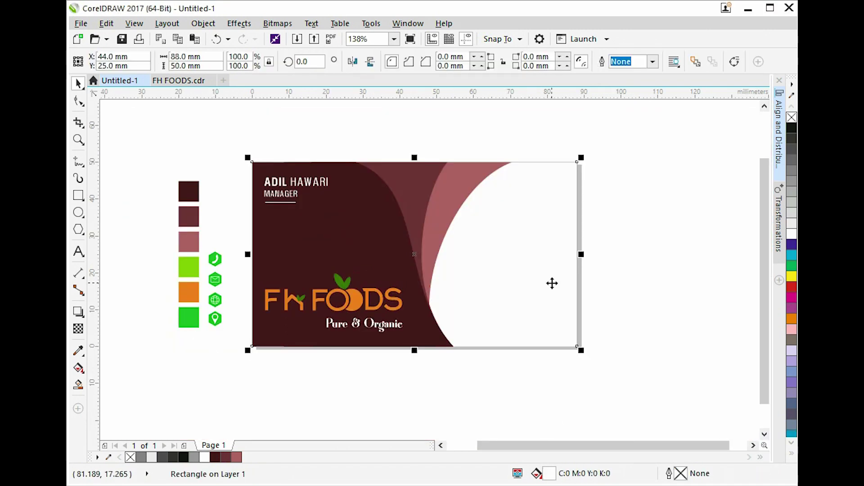
drag(236, 246, 204, 359)
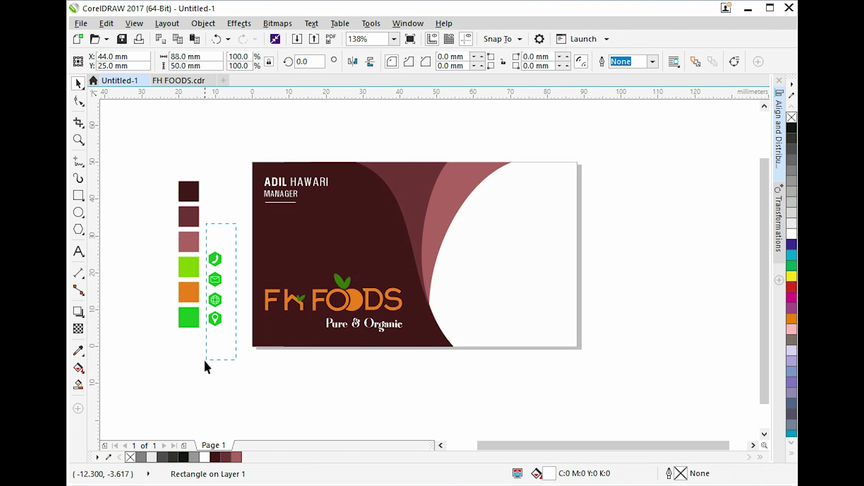
drag(218, 257, 568, 283)
Zoom in and drag the name-and-title block beside the icons.
key(z)
drag(604, 231, 241, 362)
key(space)
click(266, 160)
drag(266, 159, 598, 272)
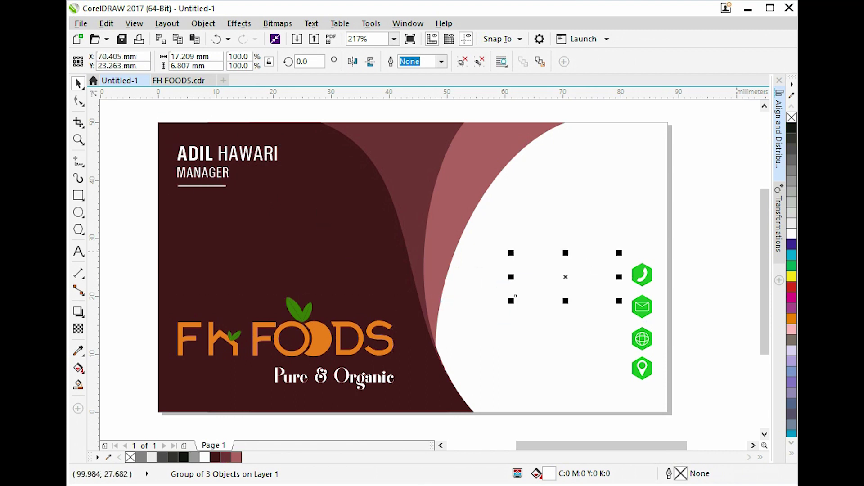
Make the name block dark, delete MANAGER and the white bar, and resize the name to 9.
click(790, 138)
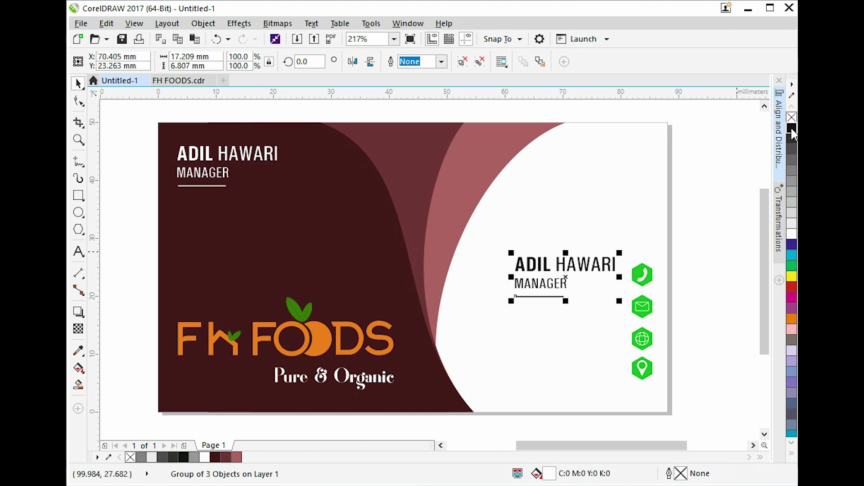
click(672, 239)
click(536, 287)
key(Delete)
click(528, 298)
key(Delete)
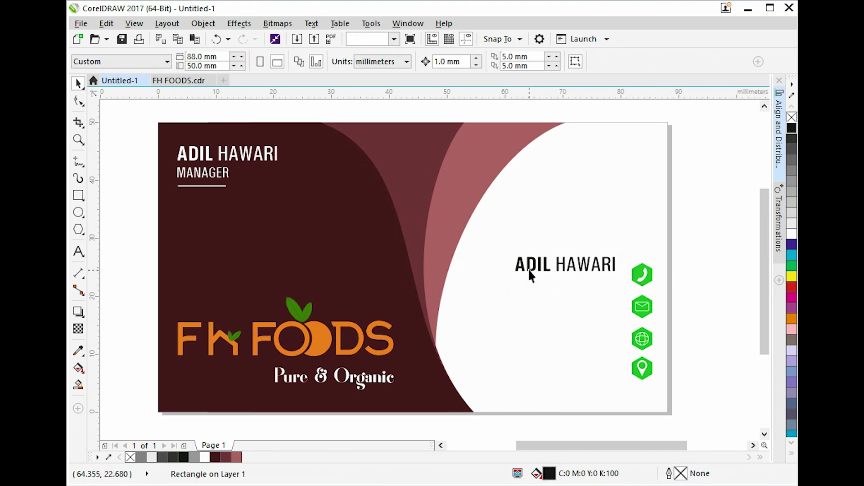
click(542, 268)
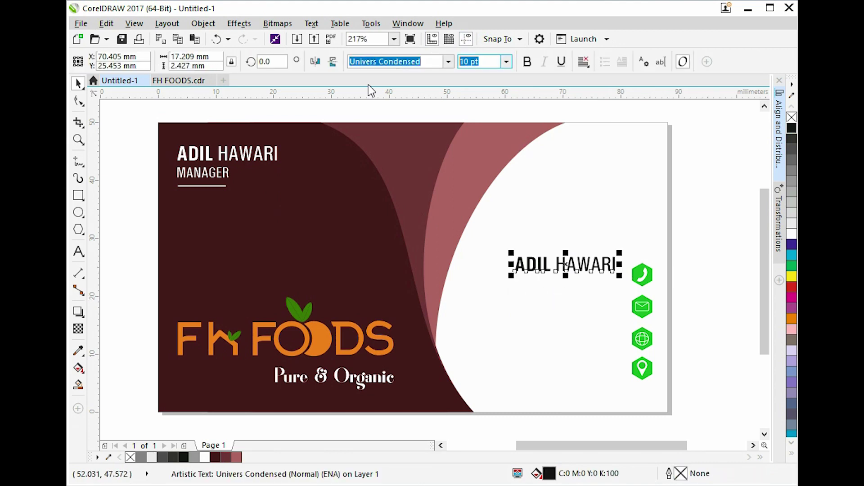
text(9)
key(Return)
Centre the name vertically on the phone icon and slide it right toward the icon.
scroll(642, 276, up, 3)
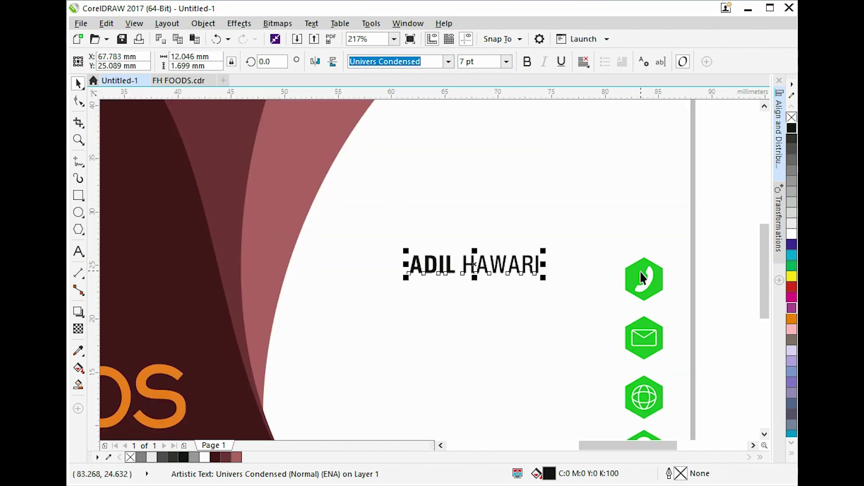
click(626, 284)
click(701, 263)
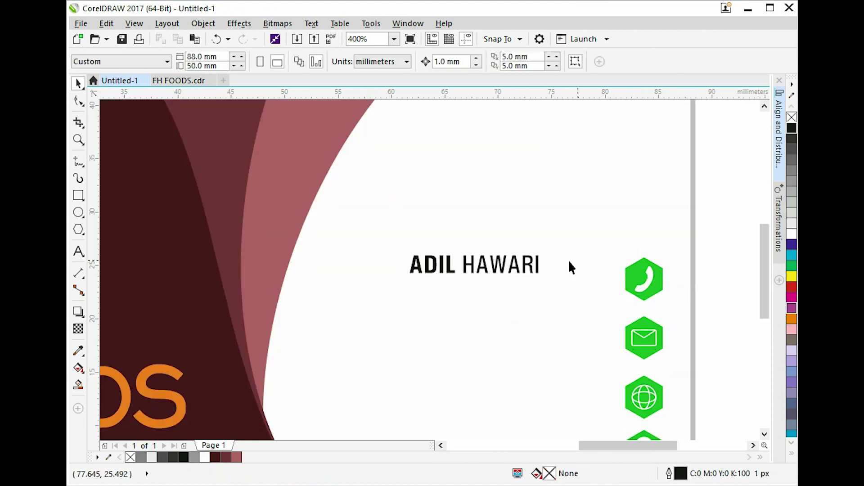
click(527, 268)
click(531, 269)
shift+click(644, 292)
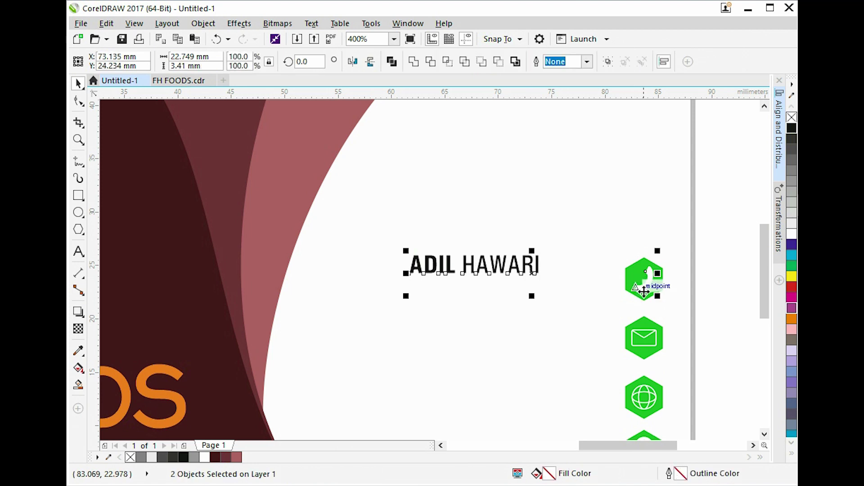
key(e)
click(589, 292)
drag(539, 283, 585, 283)
Retype the name text as the phone number and drag a copy beside the envelope icon.
double_click(572, 279)
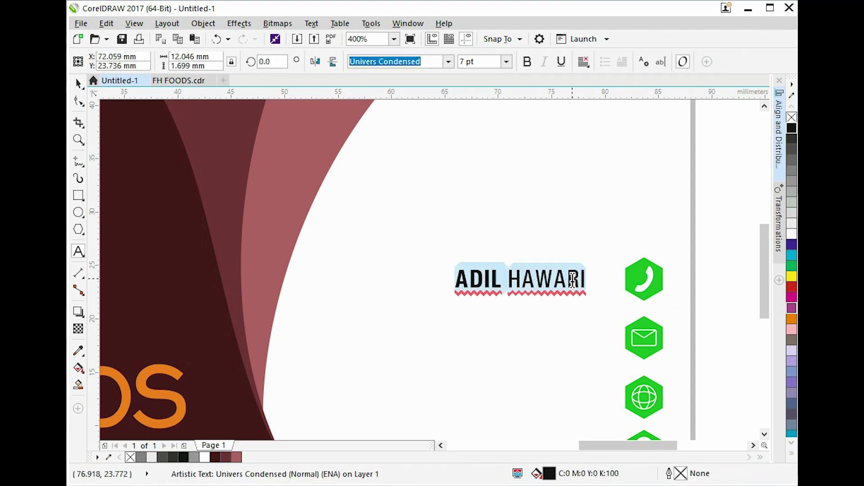
key(BackSpace)
key(BackSpace)
key(BackSpace)
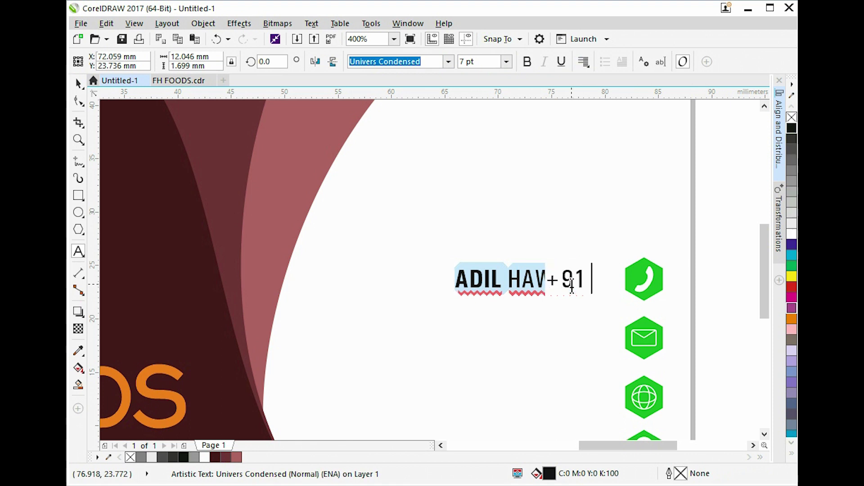
key(ctrl+space)
key(ctrl+space)
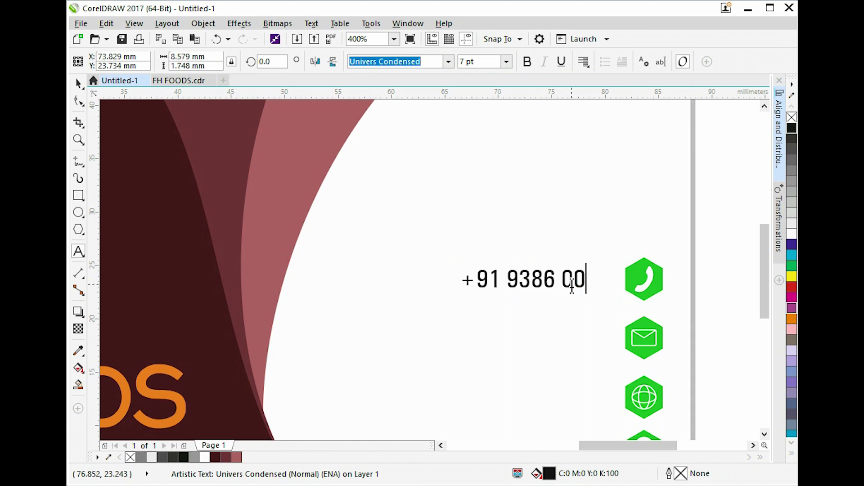
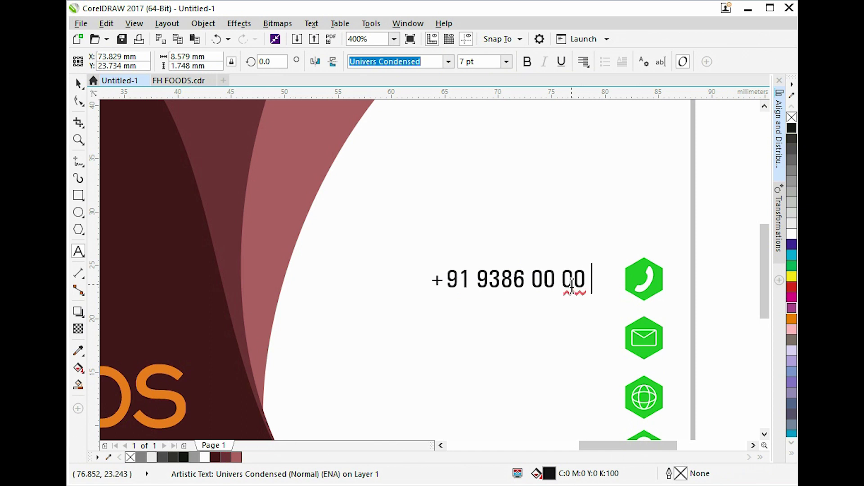
key(ctrl+space)
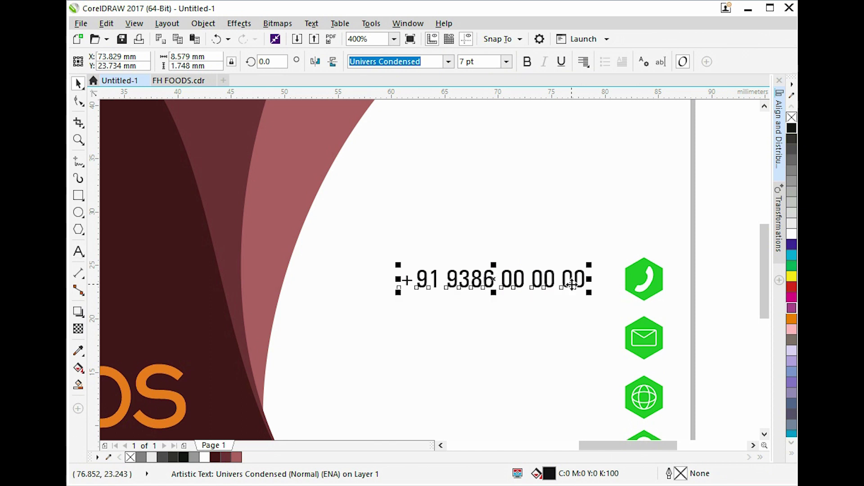
drag(572, 284, 583, 349)
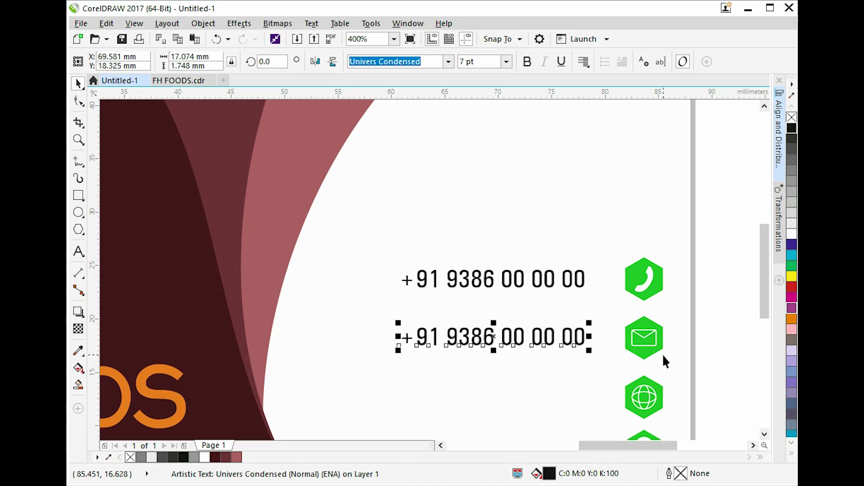
shift+click(645, 353)
Replace the lower phone-number copy with the contact's e-mail address.
click(722, 354)
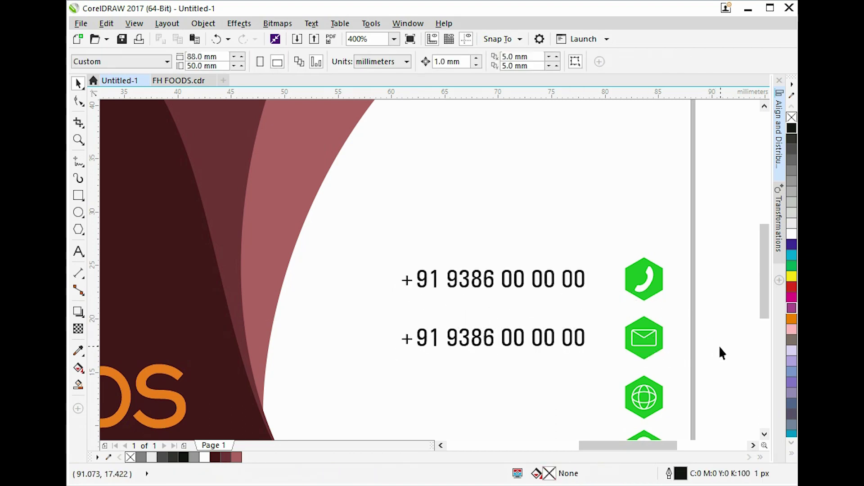
double_click(580, 344)
key(ctrl+a)
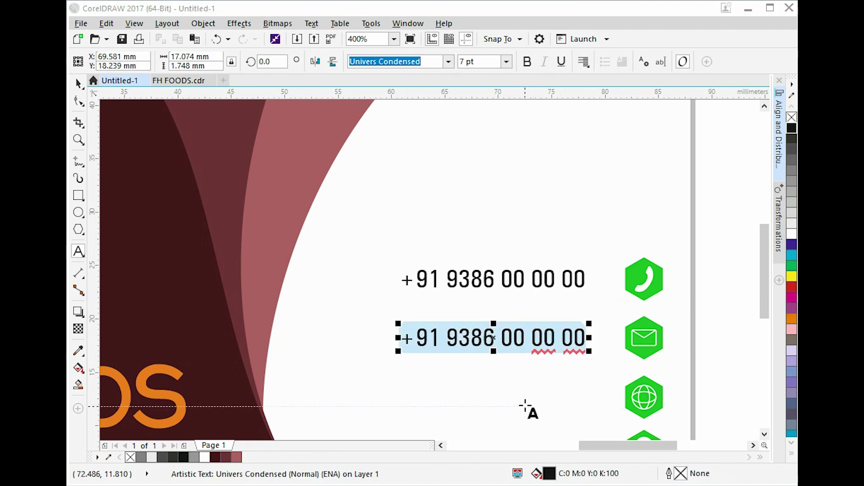
click(524, 337)
key(ctrl+a)
text(ADIL)
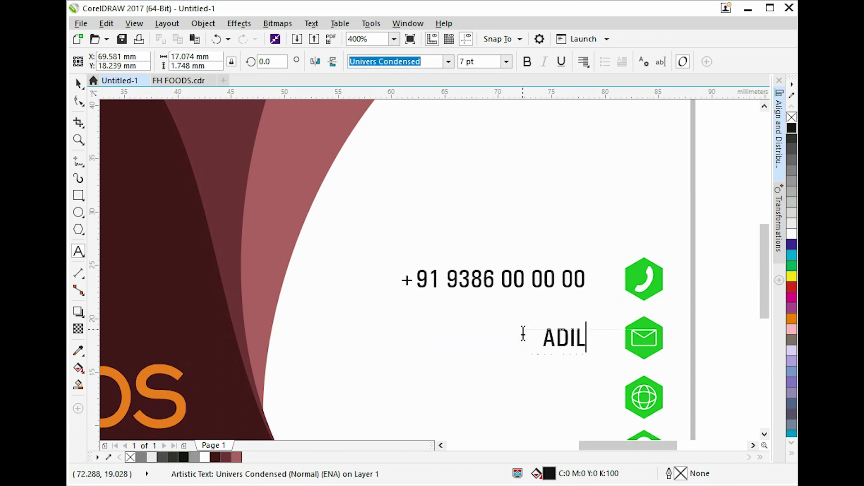
key(ctrl+a)
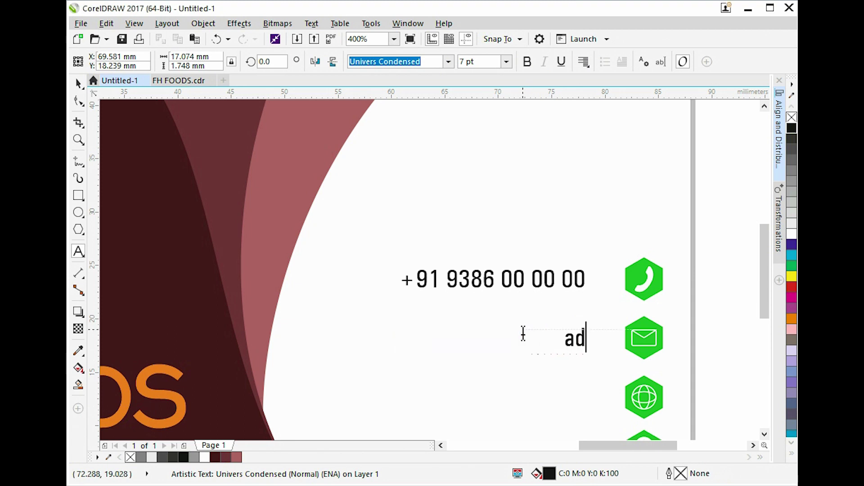
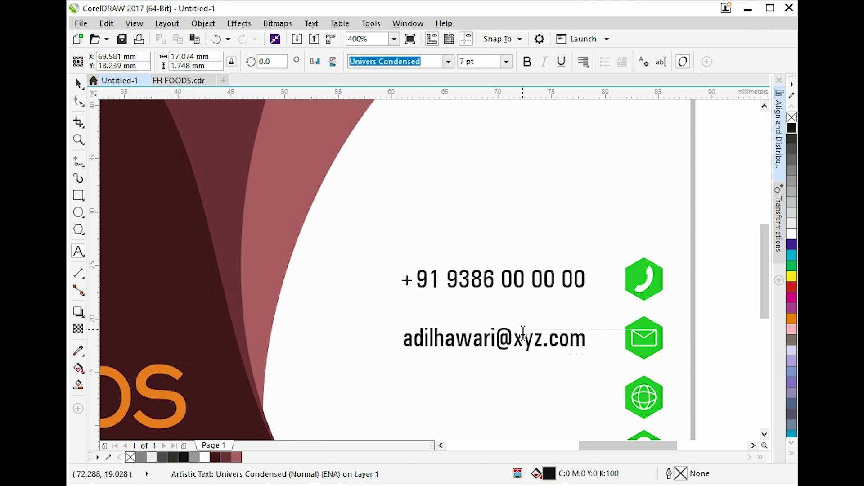
key(ctrl+space)
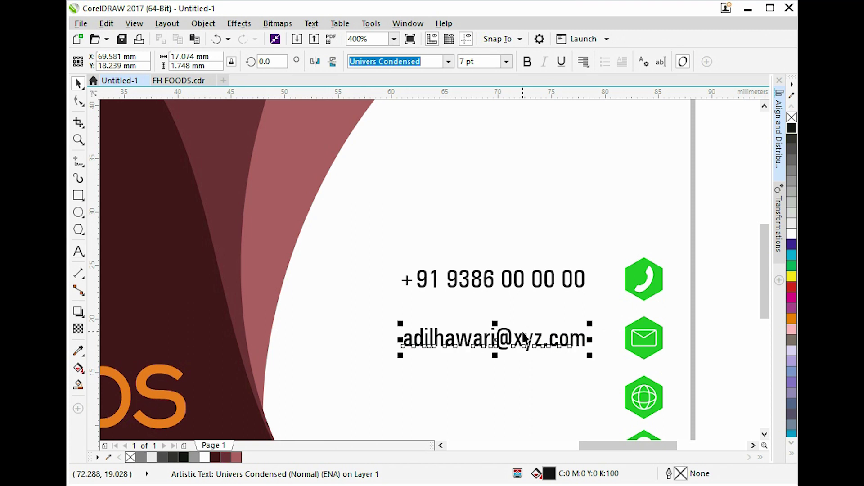
Copy the e-mail line beside the globe icon and edit it into the website ww.xyz.com.
drag(561, 358, 563, 415)
right_click(563, 415)
shift+click(639, 412)
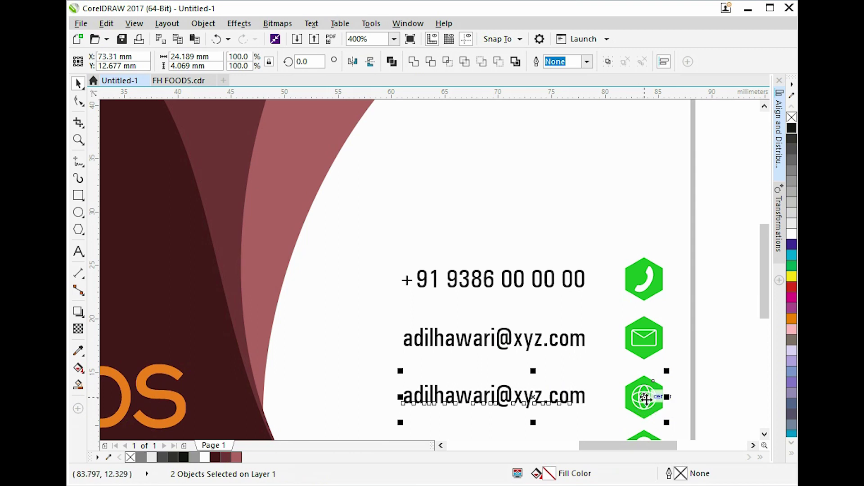
click(712, 383)
double_click(572, 398)
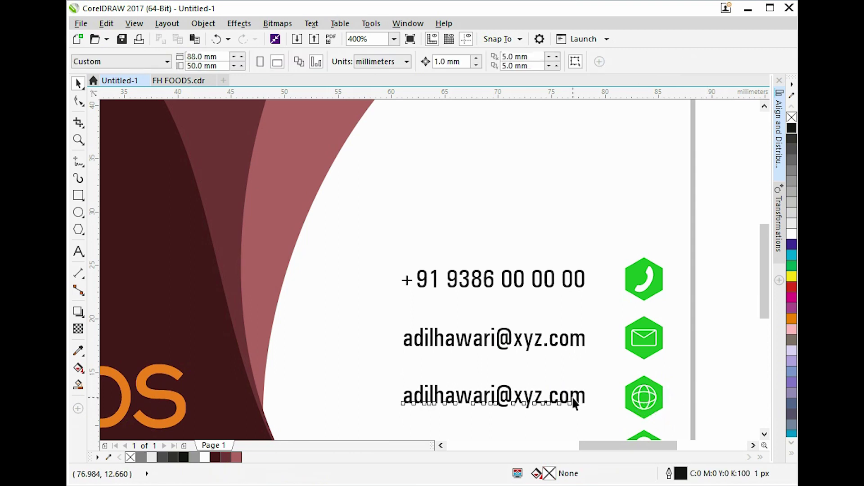
click(517, 399)
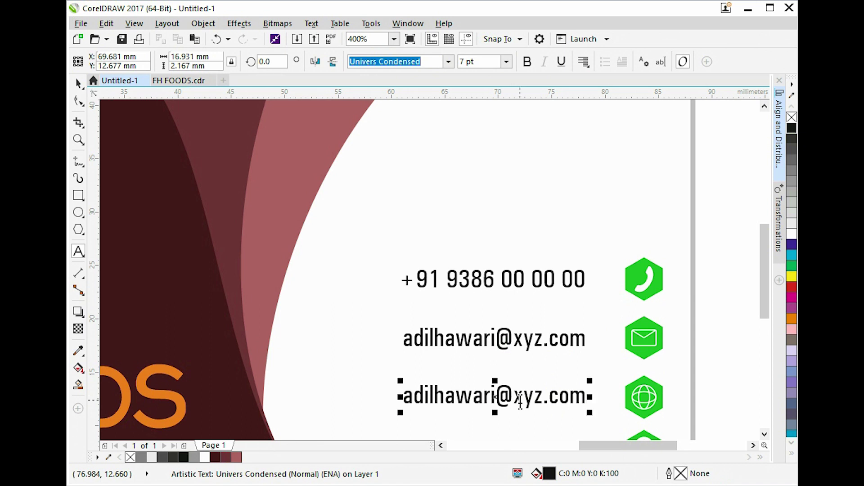
key(shift+Home)
text(ww.)
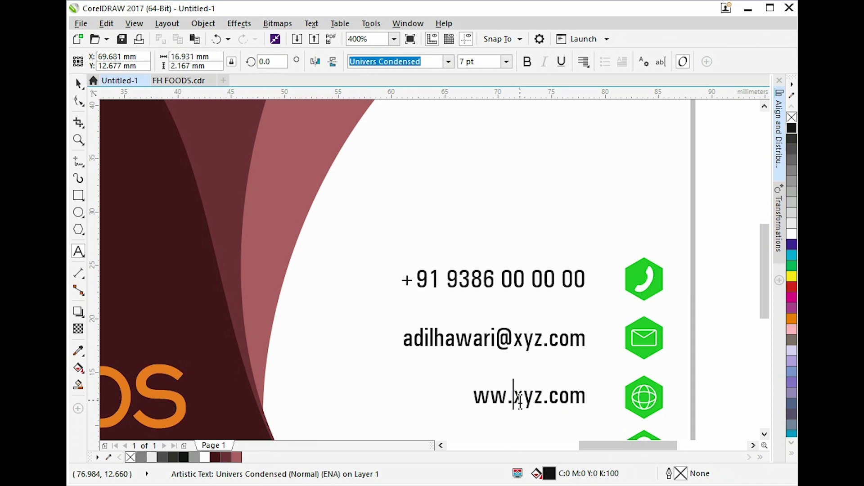
key(ctrl+space)
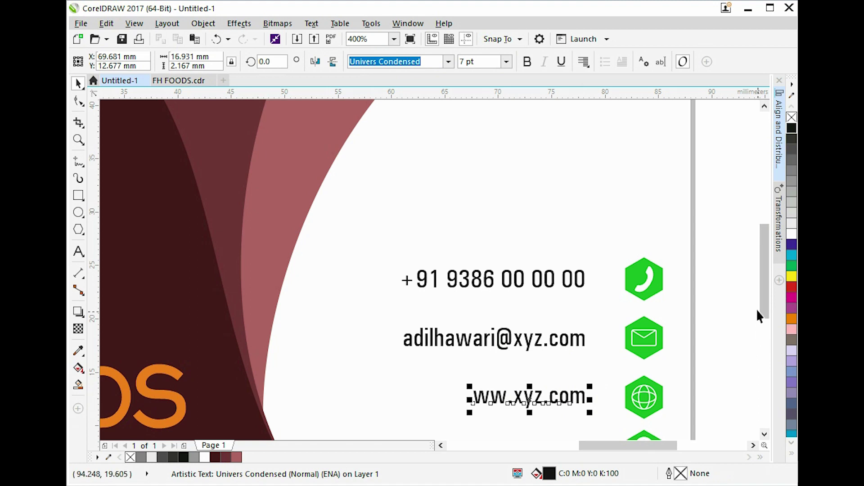
Drag a copy of the website line down beside the location icon.
drag(761, 304, 764, 332)
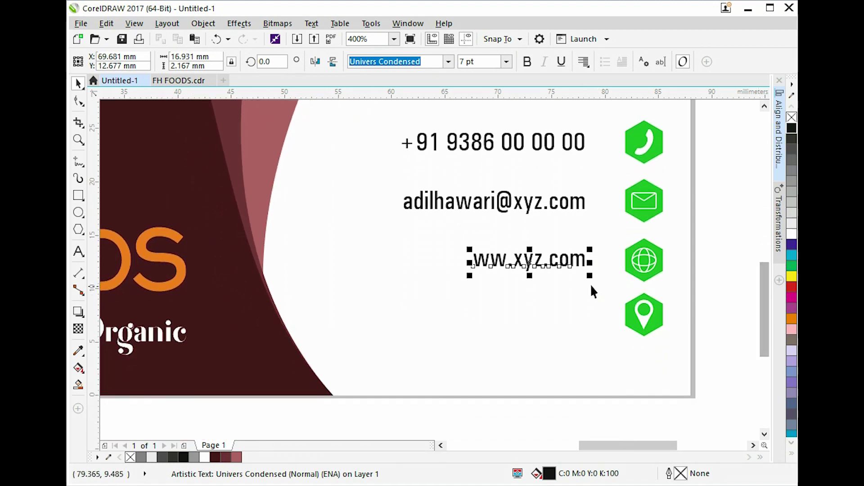
drag(579, 259, 580, 306)
shift+click(633, 329)
Centre the copy on the location icon and replace its text with the street address.
key(c)
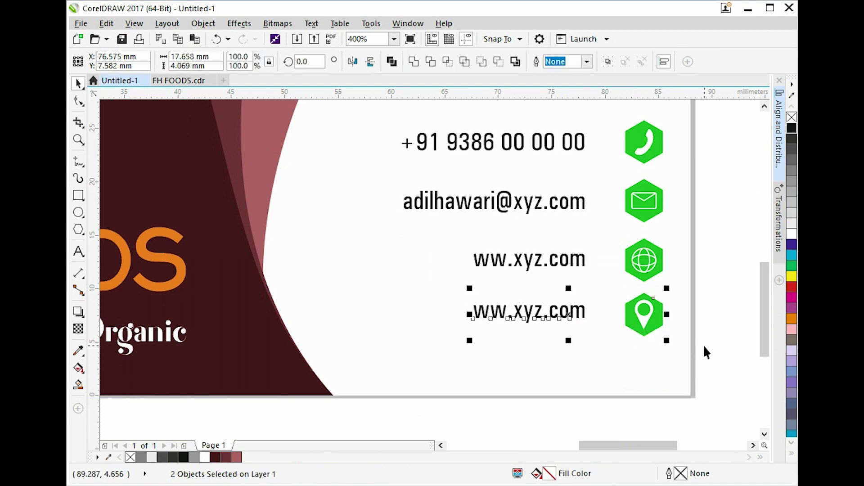
click(581, 314)
click(588, 362)
double_click(555, 320)
key(ctrl+a)
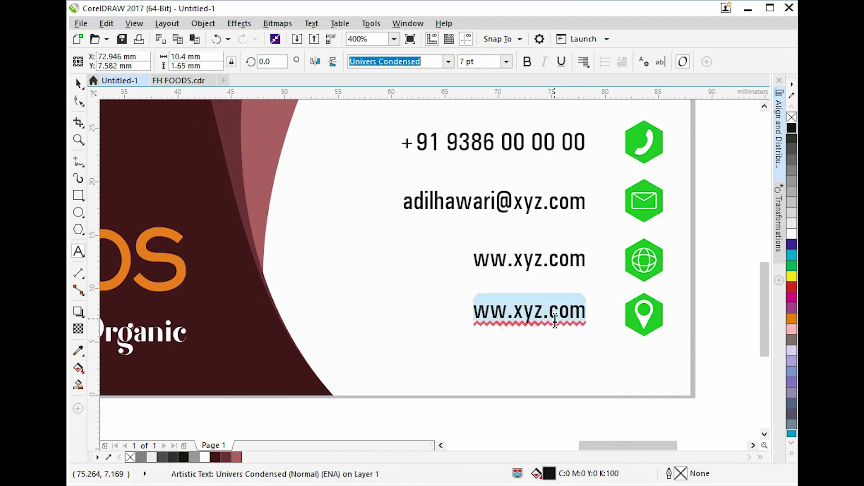
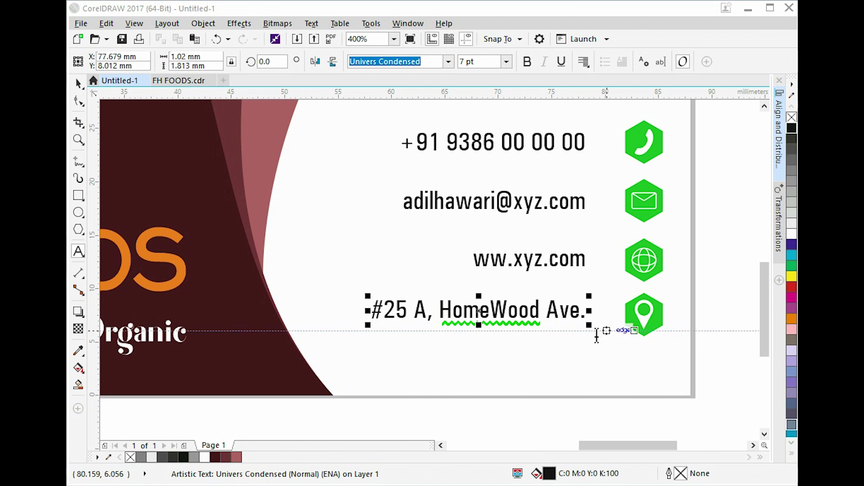
Add the town, state and ZIP code to the address, then zoom to fit the card.
click(574, 314)
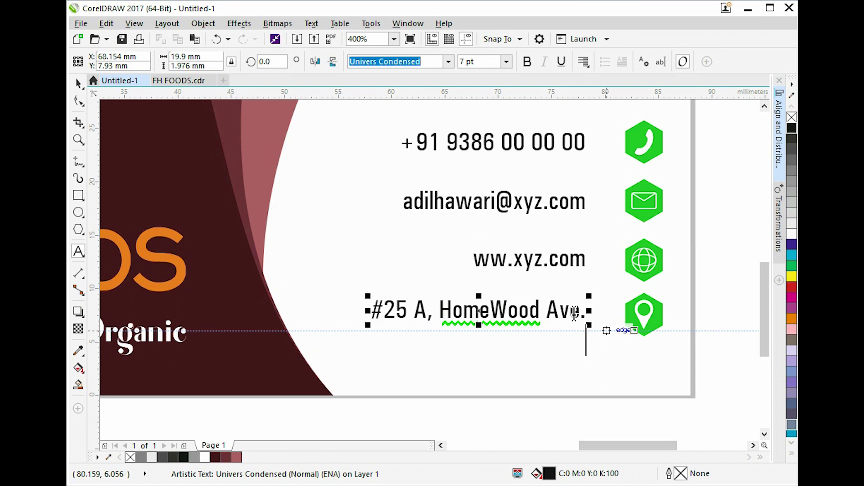
text(Mount )
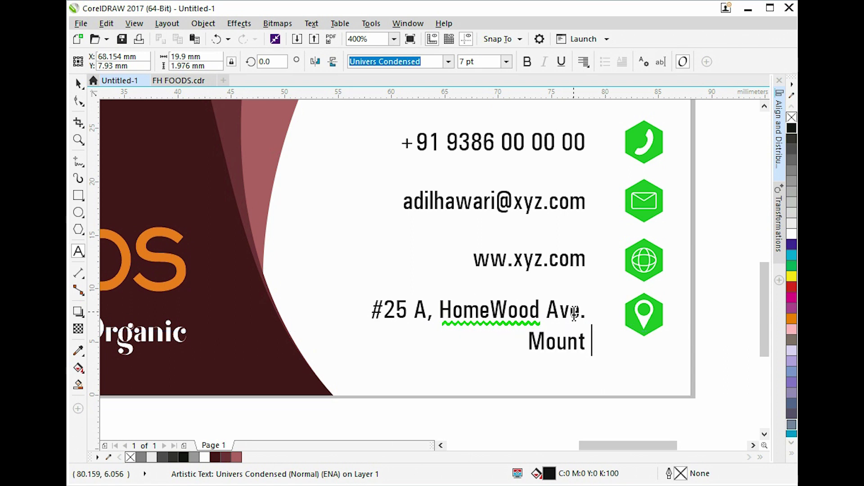
text(Juleit)
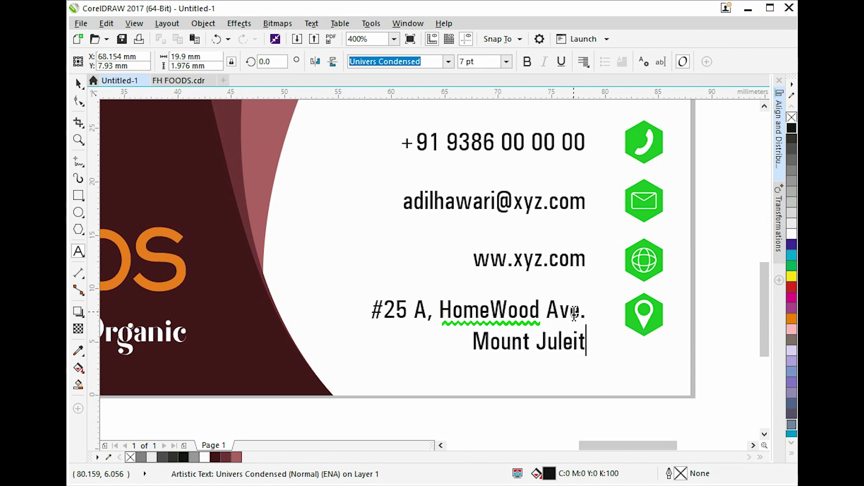
key(Escape)
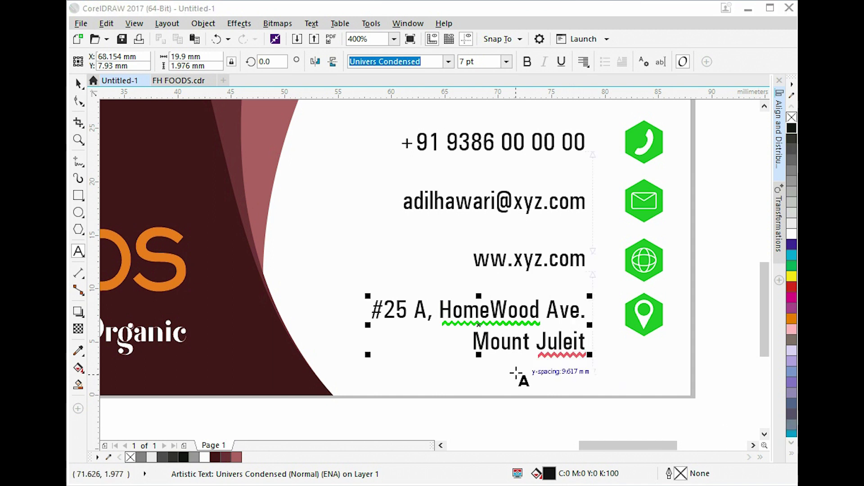
click(559, 342)
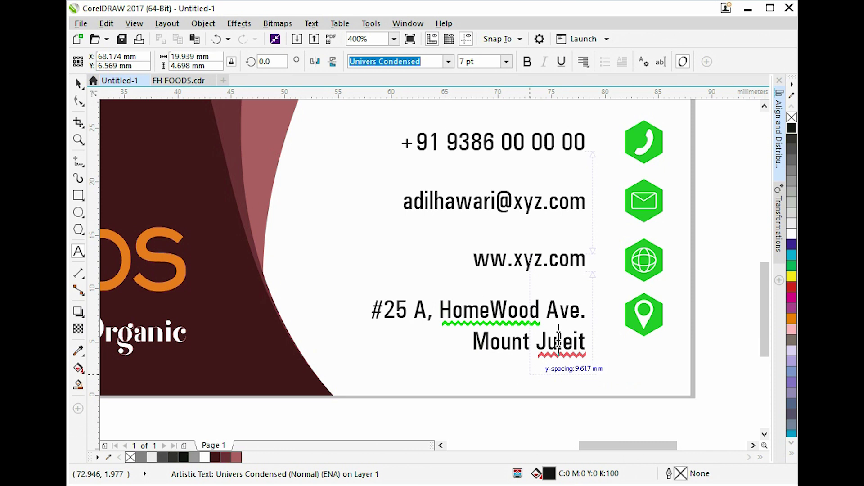
text(, TN)
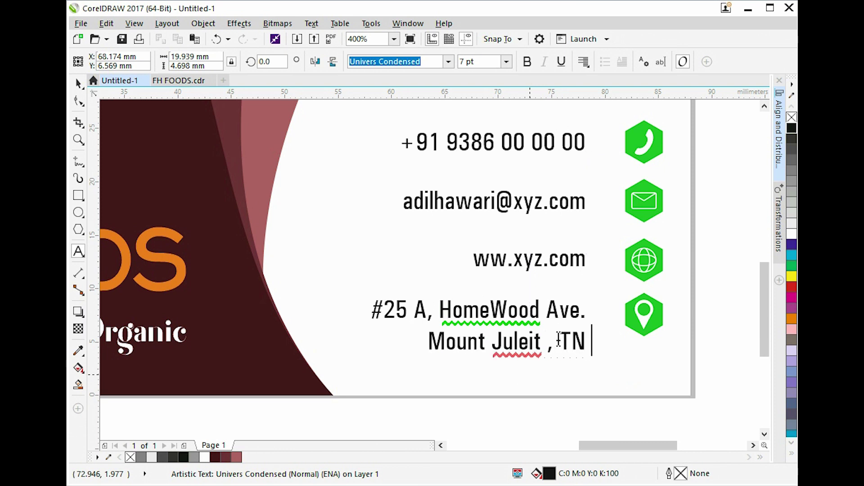
text( 26547)
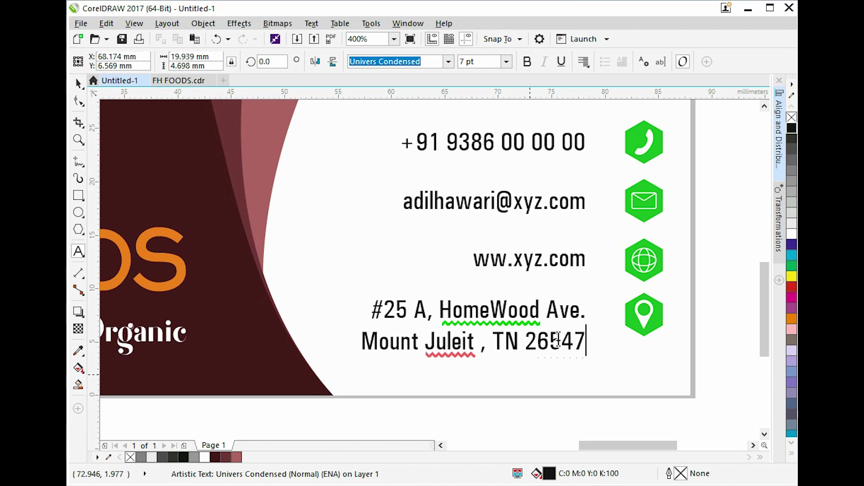
key(ctrl+space)
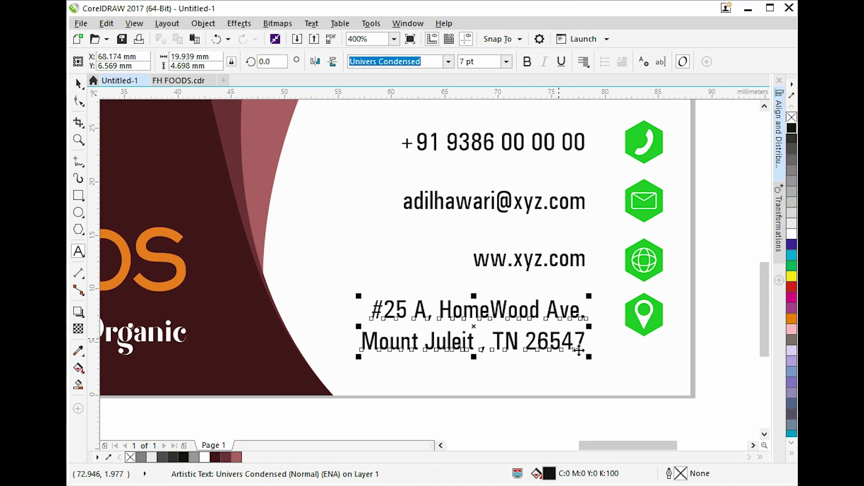
click(661, 395)
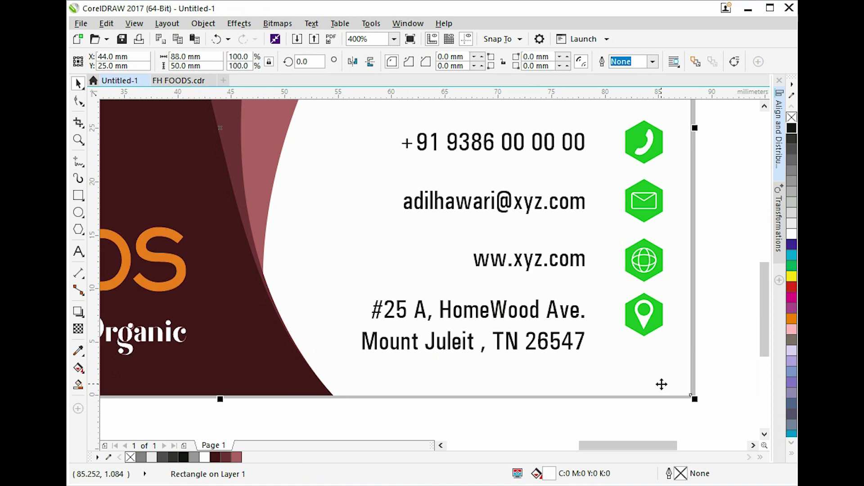
key(shift+F2)
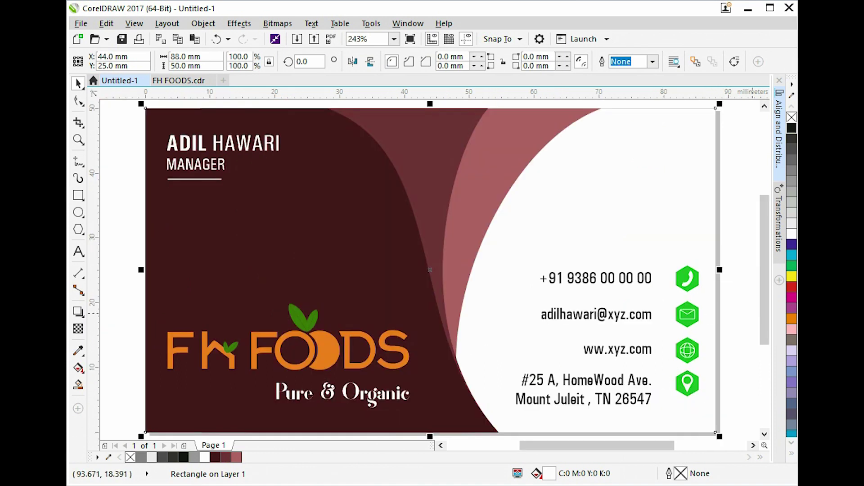
Move the address, website, e-mail and phone lines right, closer to their icons.
click(645, 392)
shift+click(649, 348)
shift+click(647, 314)
shift+click(647, 283)
drag(648, 284, 679, 293)
scroll(655, 283, up, 3)
Marquee-select every element of the front card.
click(658, 191)
scroll(658, 191, down, 3)
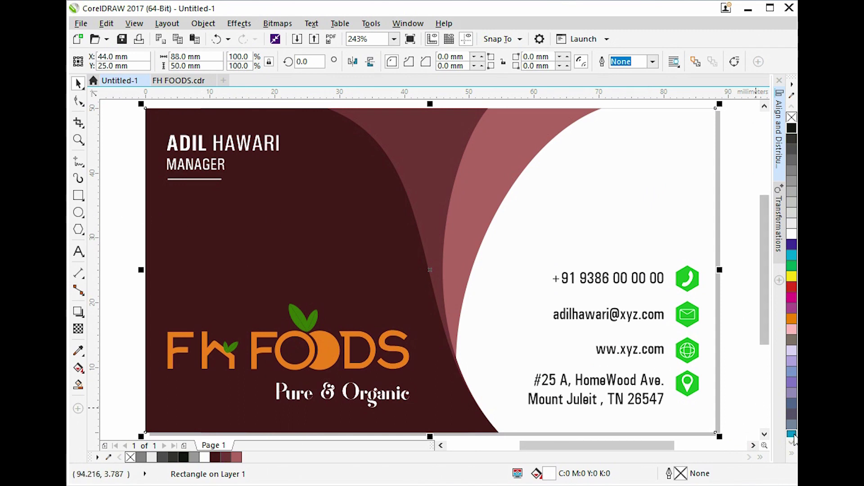
click(736, 397)
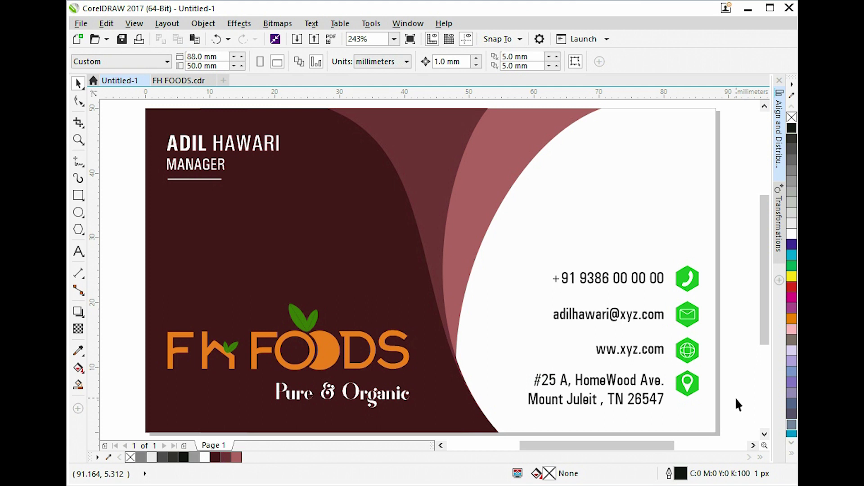
click(675, 277)
click(700, 230)
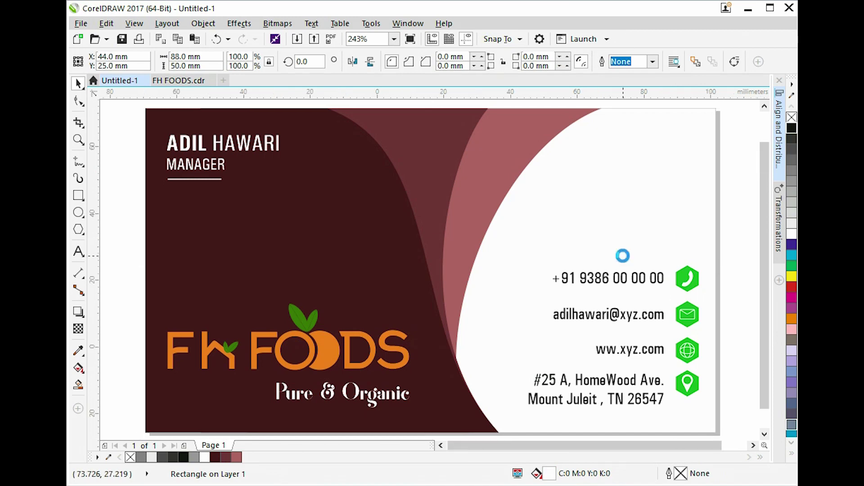
scroll(621, 253, down, 2)
drag(705, 150, 364, 380)
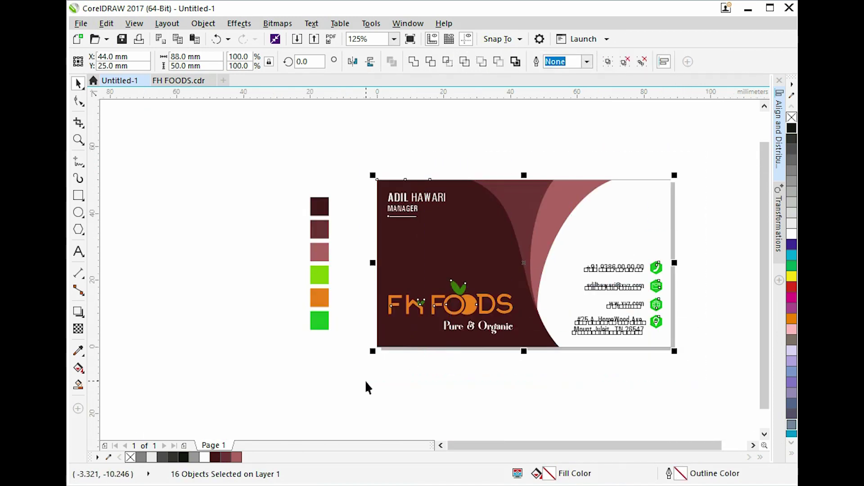
Group all the front card's elements and drag a copy below the original.
key(ctrl+g)
drag(479, 200, 476, 398)
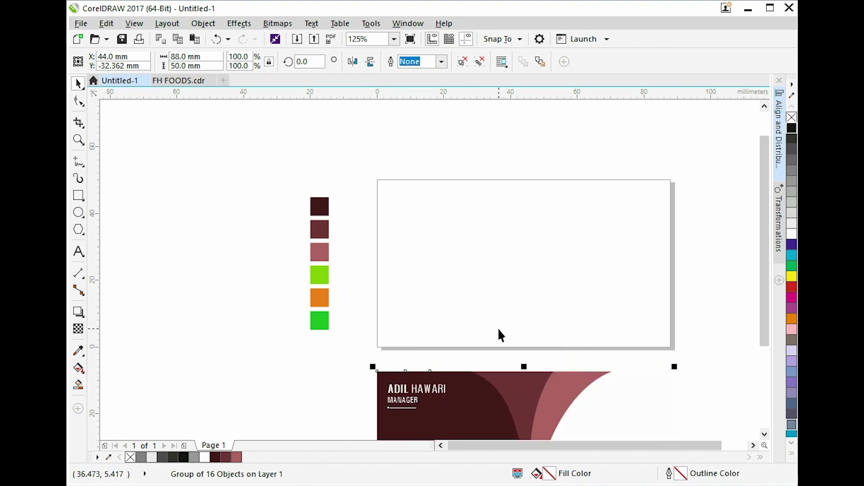
key(ctrl+z)
scroll(510, 218, down, 1)
drag(509, 220, 509, 311)
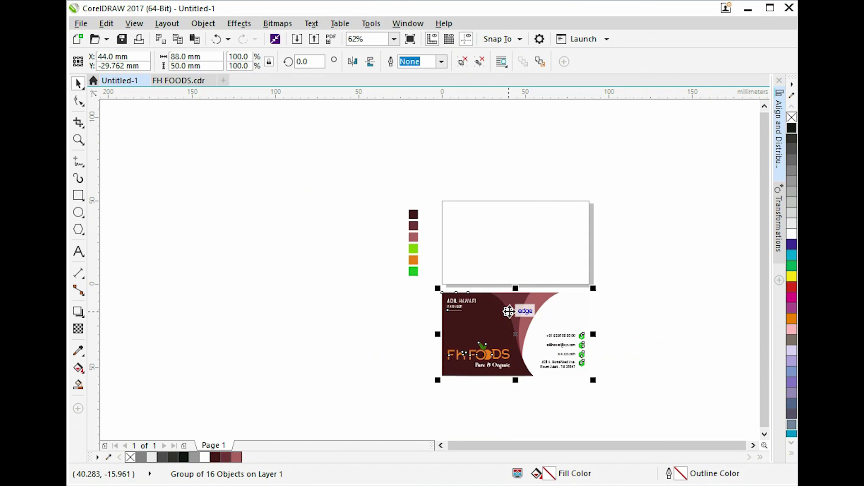
key(ctrl+z)
drag(521, 227, 526, 343)
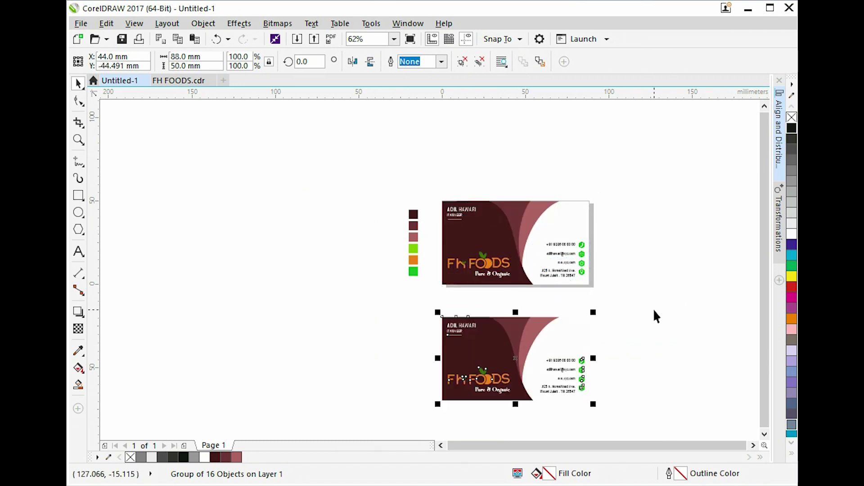
Insert a second page and centre the copied card on Page 2.
key(Page_Down)
key(Return)
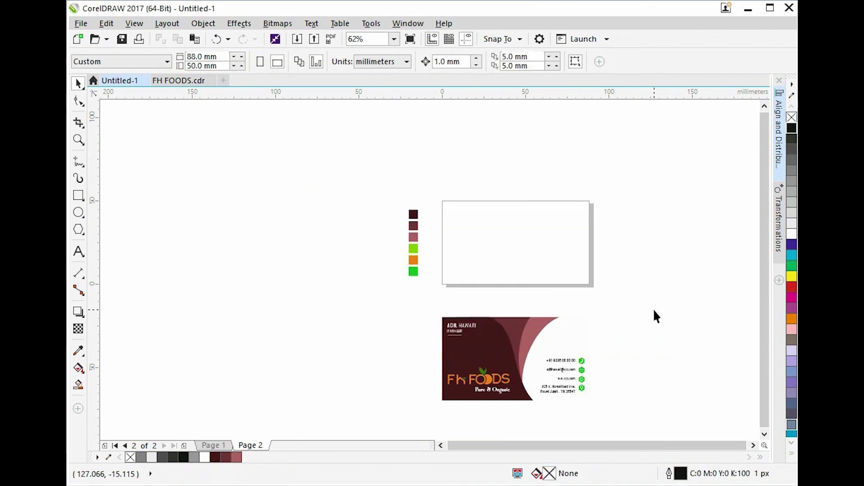
click(561, 346)
key(p)
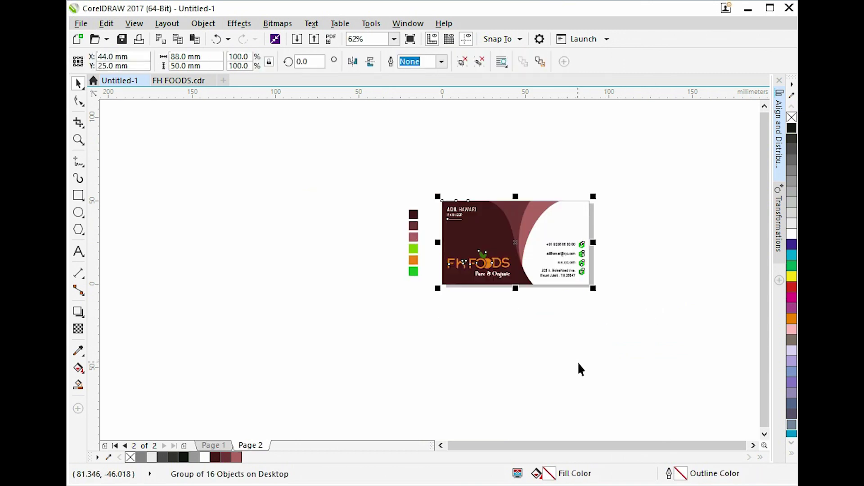
key(shift+F2)
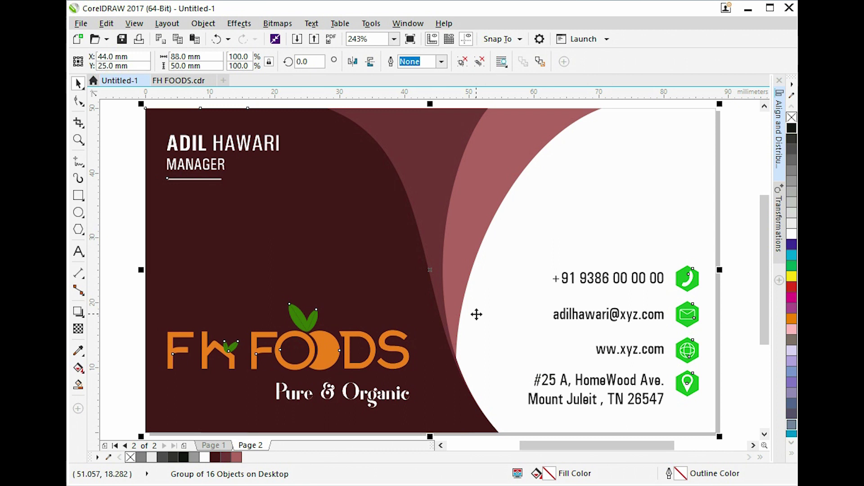
Ungroup the copy, delete its name and contact text, and lift the FH FOODS logo above.
scroll(476, 314, down, 2)
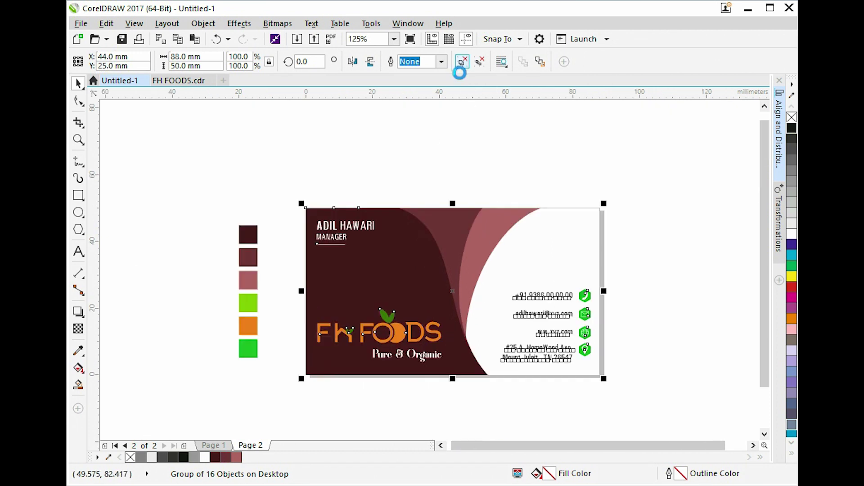
click(414, 177)
drag(414, 177, 302, 268)
drag(671, 262, 309, 318)
key(Delete)
drag(405, 327, 405, 134)
Group the background shapes and mirror them horizontally so the maroon sits on the right.
drag(655, 185, 292, 389)
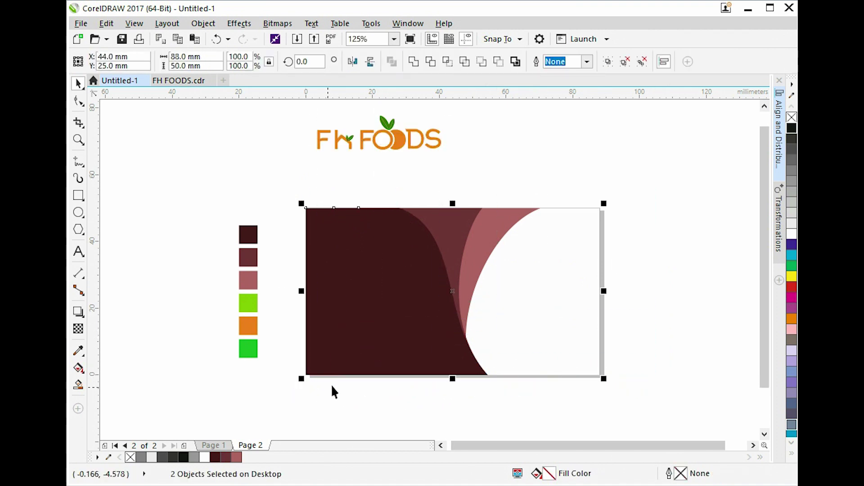
key(ctrl+g)
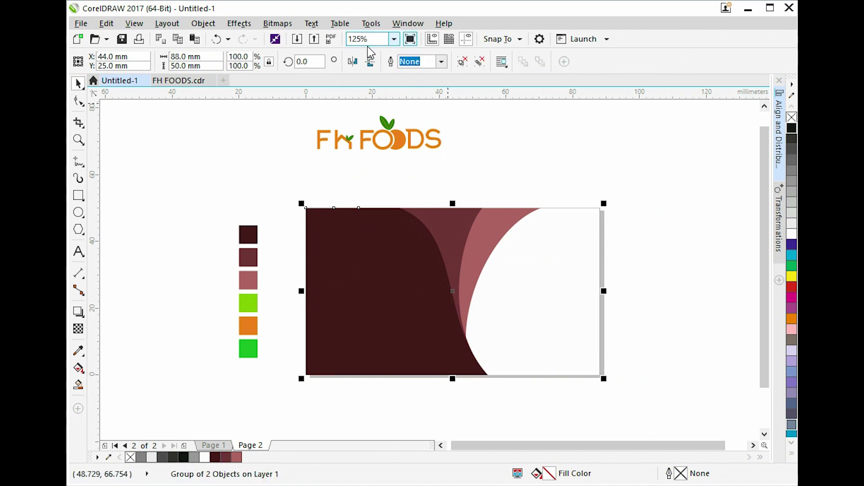
click(370, 62)
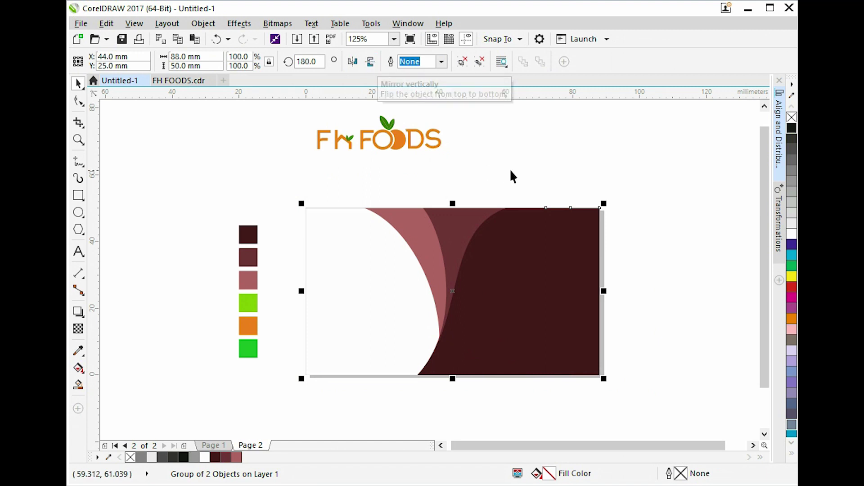
click(599, 166)
click(535, 274)
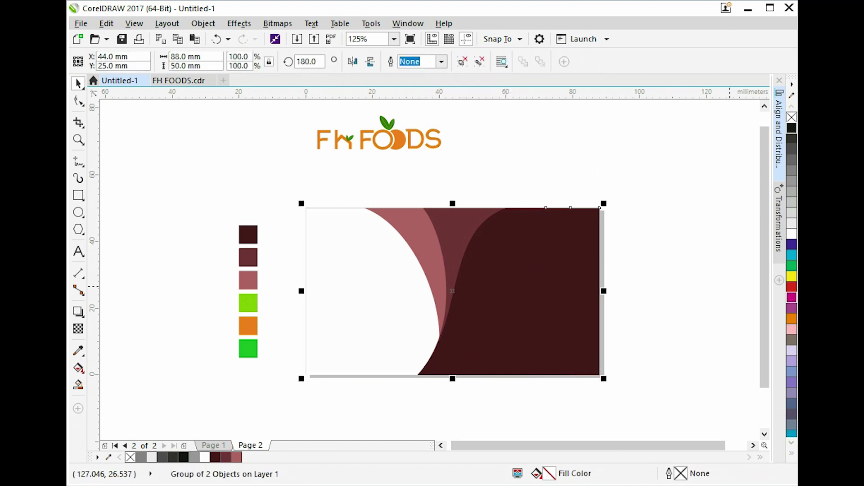
click(658, 317)
click(565, 299)
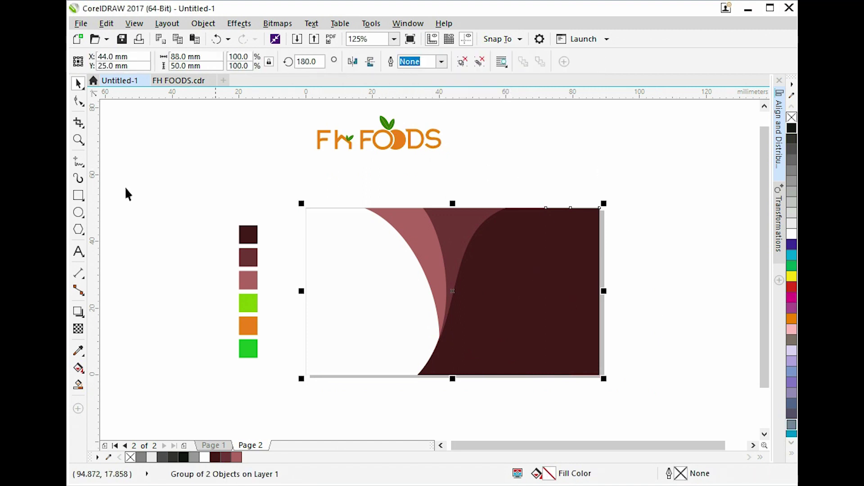
click(459, 64)
click(573, 264)
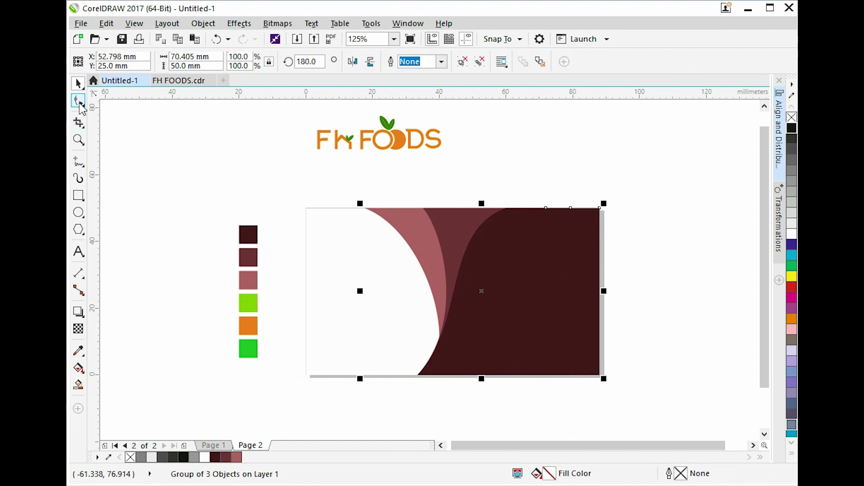
Nudge the dark maroon curve's right-hand nodes left and shift the three curves right.
click(80, 104)
click(566, 251)
drag(649, 173, 570, 419)
key(Left)
key(Left)
key(Left)
key(Left)
key(Left)
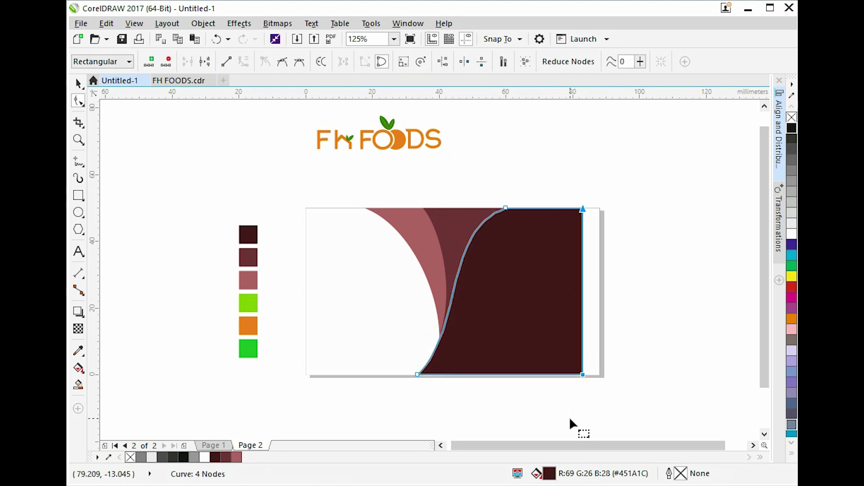
key(Left)
key(space)
drag(647, 170, 356, 408)
key(Right)
key(Right)
key(Right)
key(Right)
key(Right)
key(Right)
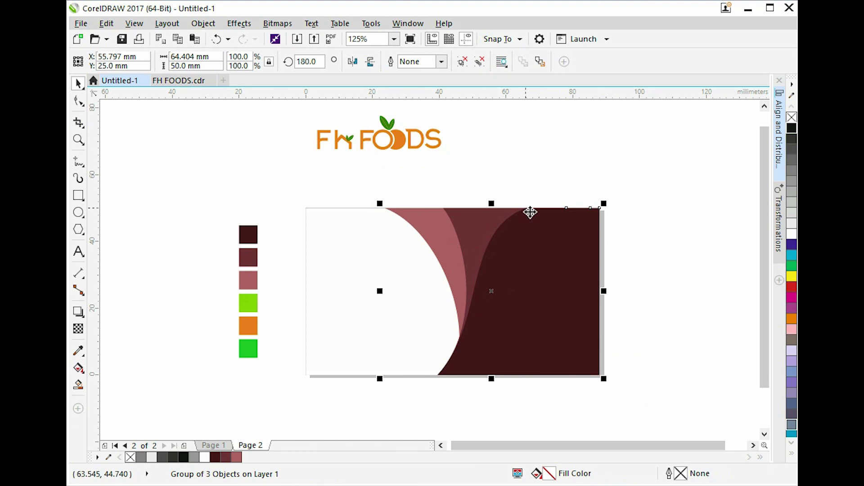
Pull the dark maroon curve's right-edge nodes about 7 mm further left.
click(575, 173)
click(565, 270)
click(507, 179)
click(521, 259)
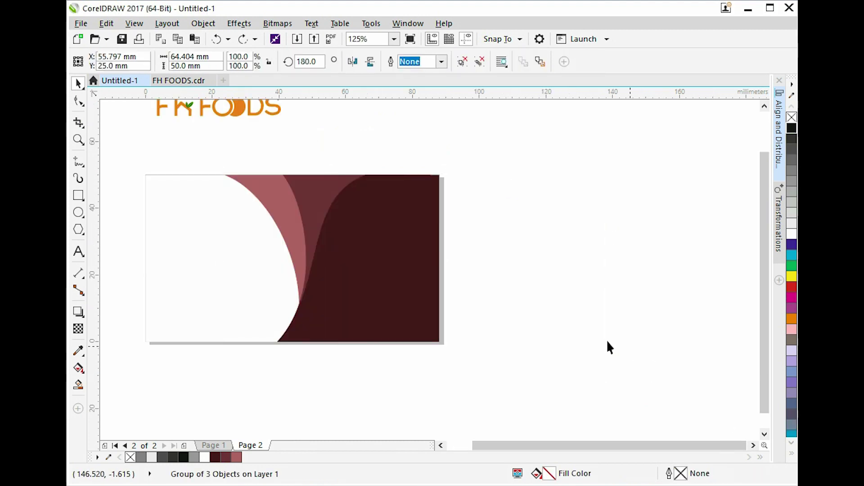
click(606, 340)
ctrl+click(397, 279)
click(79, 102)
drag(507, 140, 427, 400)
drag(438, 341, 407, 337)
Select the right-edge nodes of the curve sticking out on the right.
key(space)
click(471, 188)
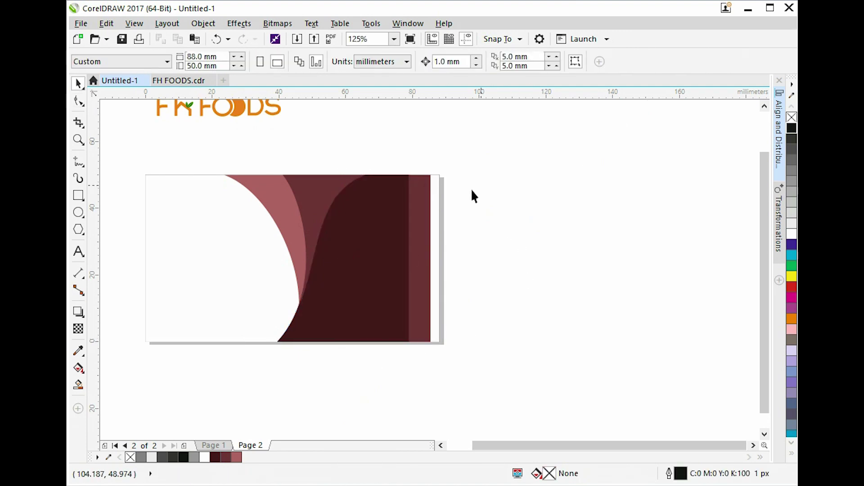
click(418, 203)
click(79, 101)
drag(413, 153, 406, 339)
key(space)
Group the three background curves into one object.
click(508, 202)
drag(512, 125, 131, 374)
key(ctrl+g)
right_click(326, 327)
drag(329, 326, 346, 327)
click(561, 273)
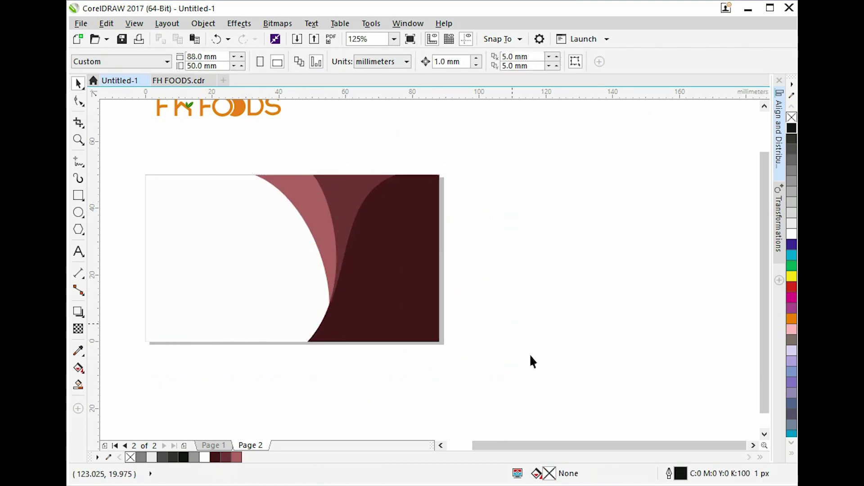
key(ctrl+z)
click(564, 279)
Move the FH FOODS logo down onto the card's white left side.
click(287, 118)
drag(276, 108, 283, 291)
shift+click(284, 251)
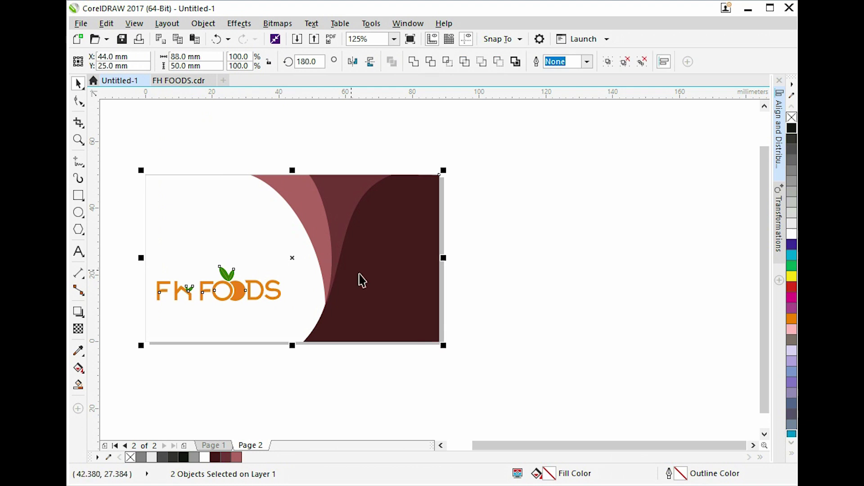
Centre the logo vertically and colour the Pure & Organic tagline black.
key(e)
click(550, 309)
click(259, 256)
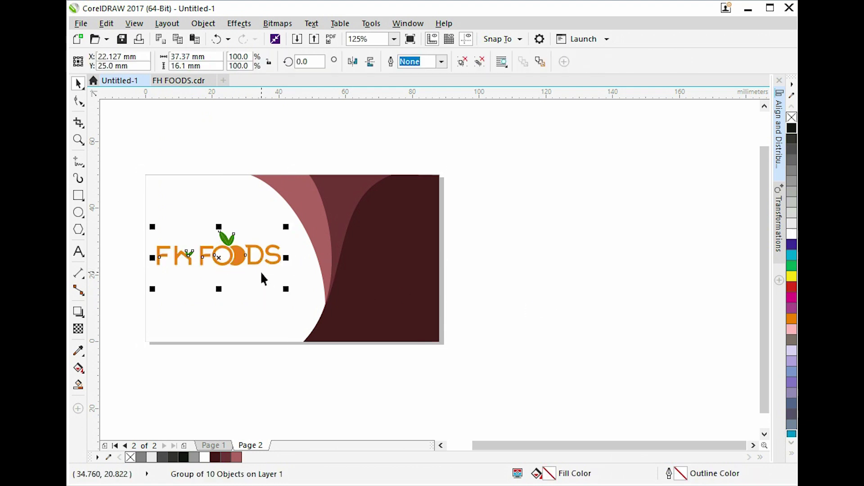
ctrl+click(261, 280)
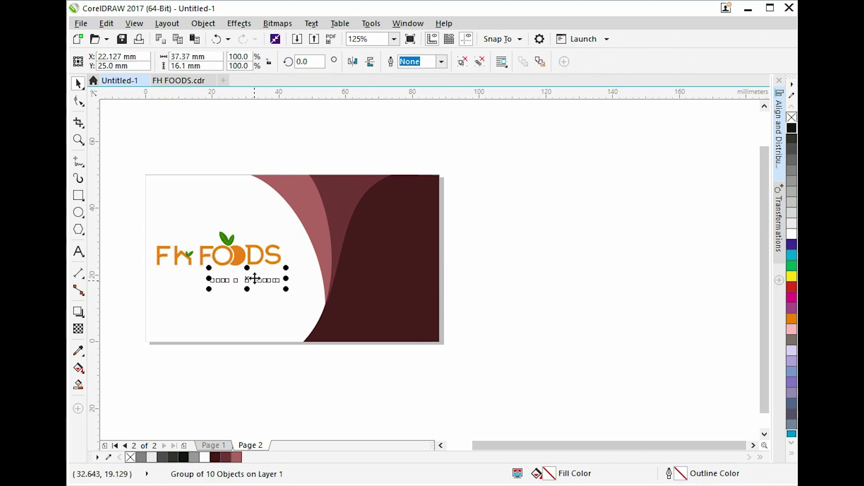
click(791, 130)
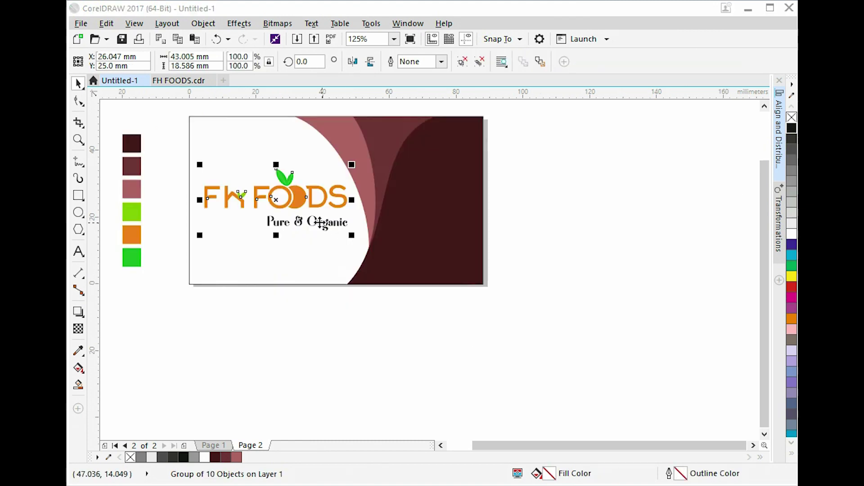
Group the five card-back objects together.
scroll(346, 209, up, 1)
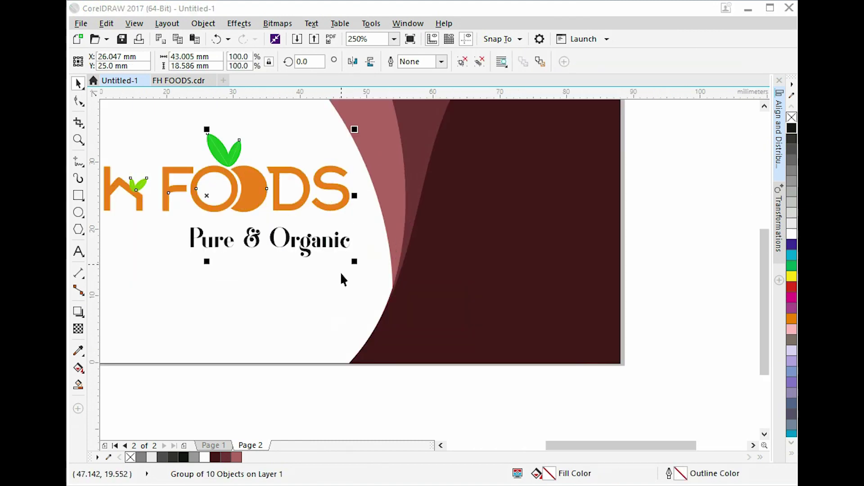
drag(354, 261, 364, 268)
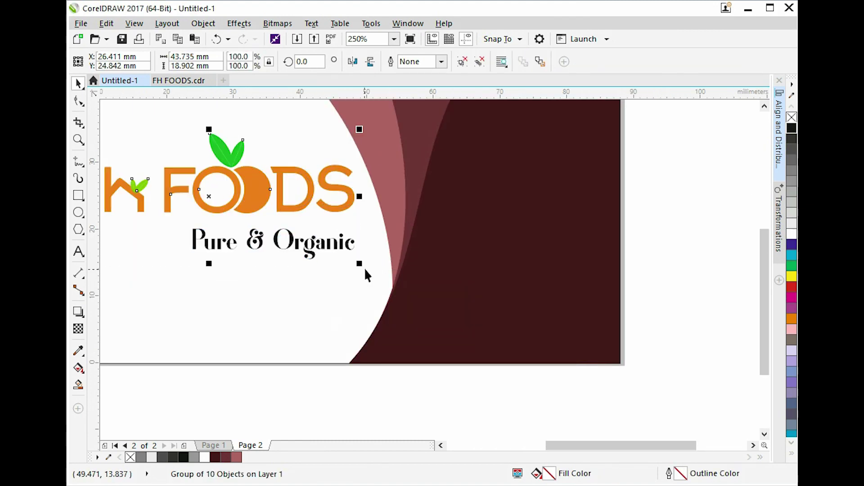
scroll(458, 248, down, 1)
key(ctrl+z)
key(Escape)
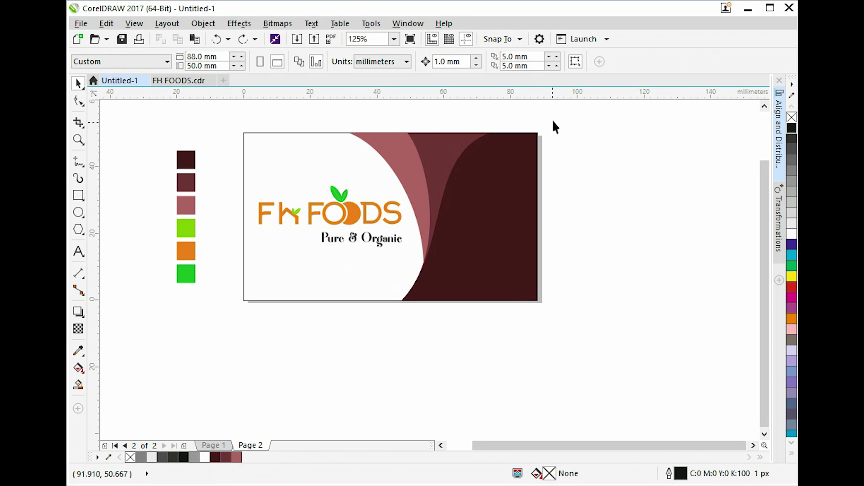
drag(188, 344, 212, 347)
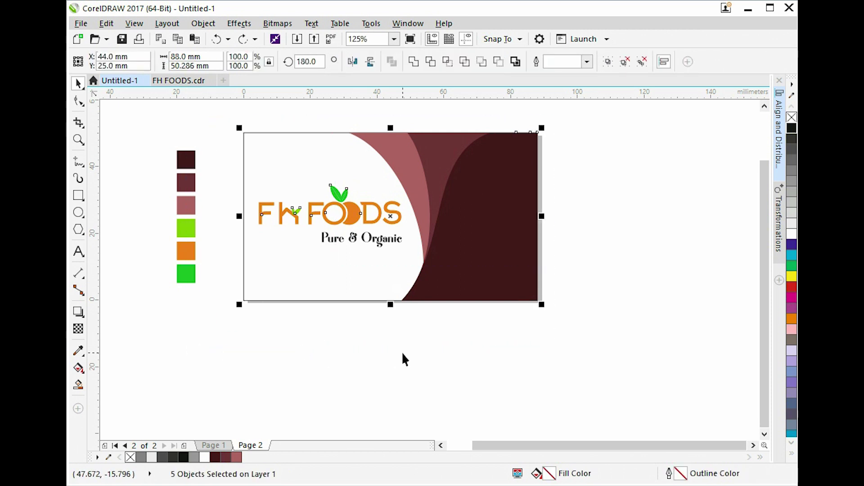
key(ctrl+g)
key(Escape)
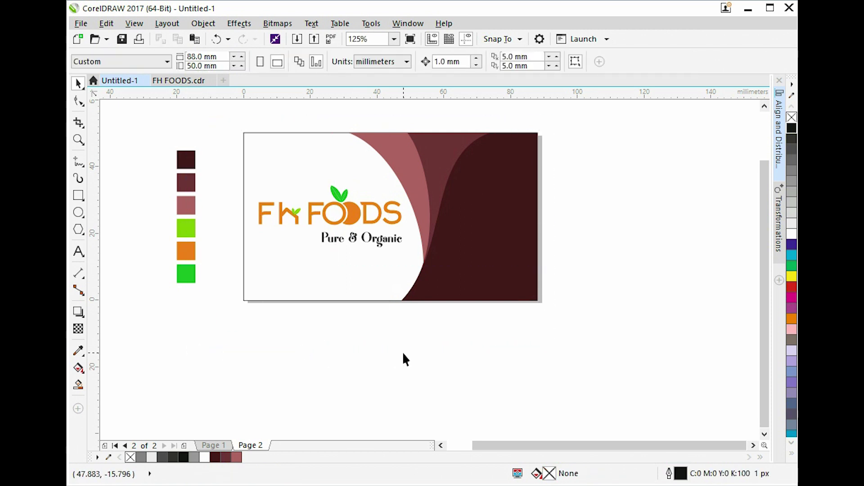
click(223, 446)
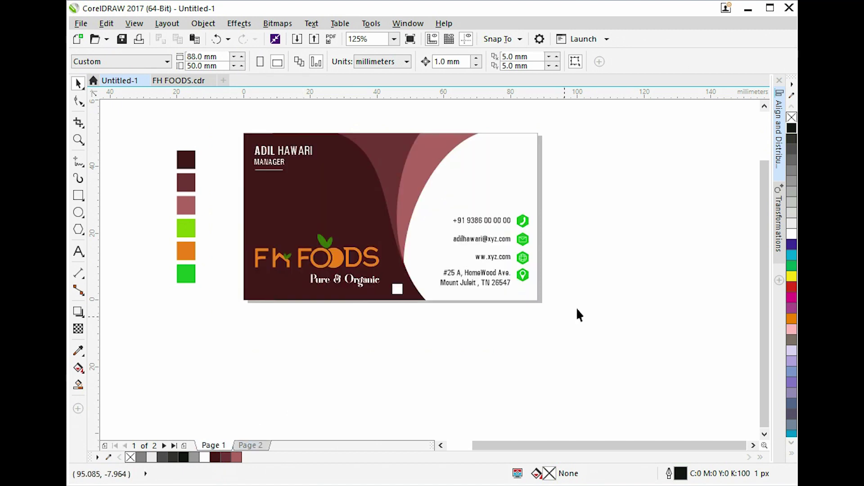
scroll(509, 262, up, 3)
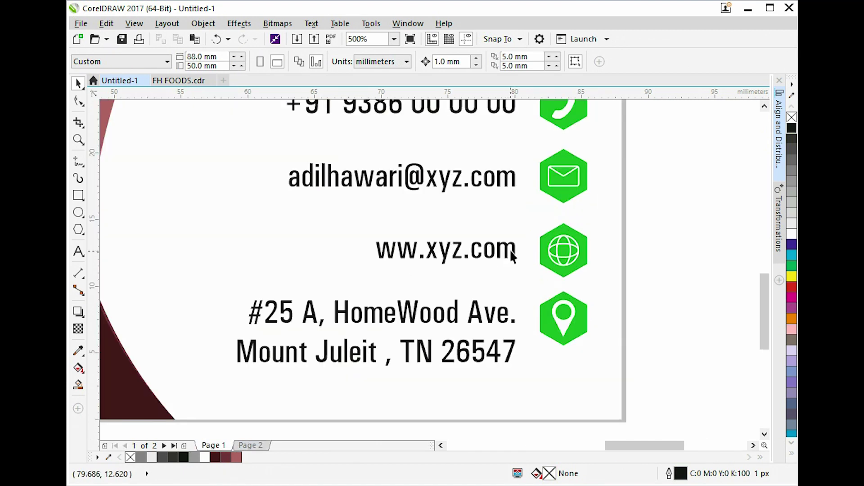
click(509, 249)
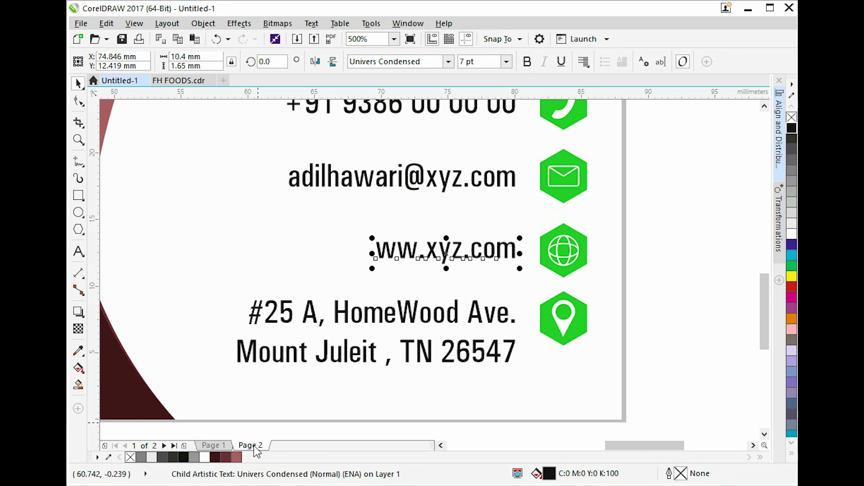
click(251, 446)
scroll(574, 290, down, 3)
scroll(569, 293, up, 2)
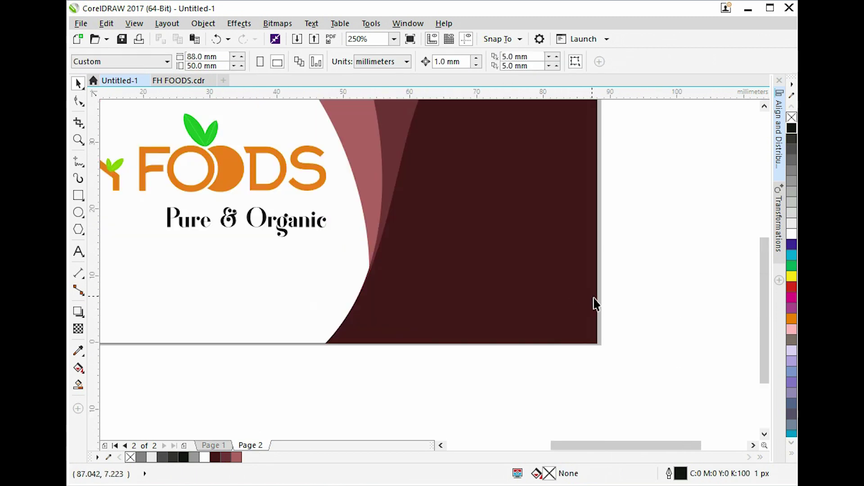
key(ctrl+v)
Make the website text white and place it in the card's lower-right corner.
click(791, 234)
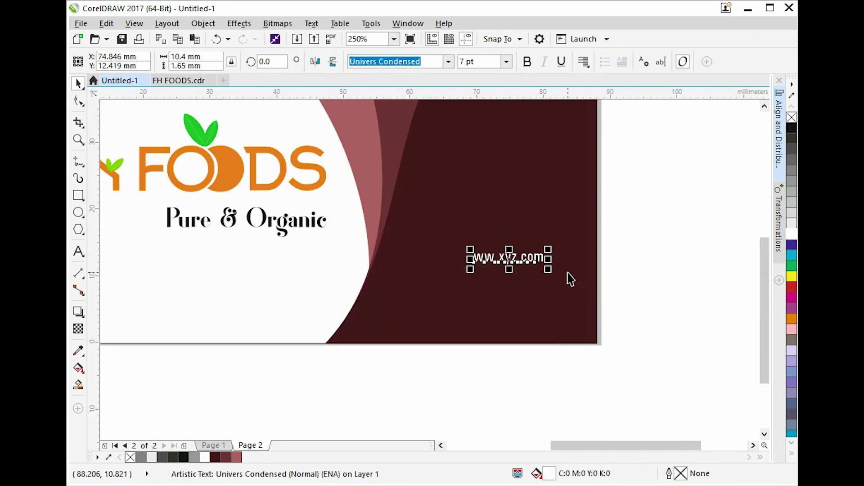
drag(532, 264, 564, 323)
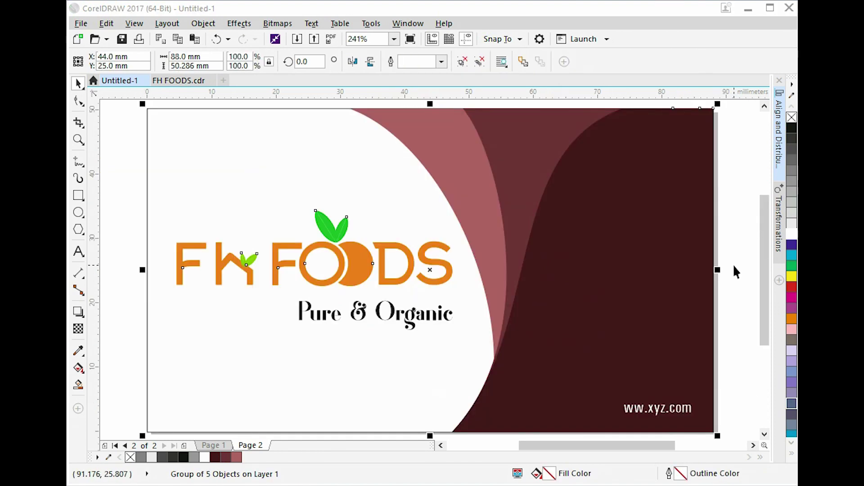
click(735, 270)
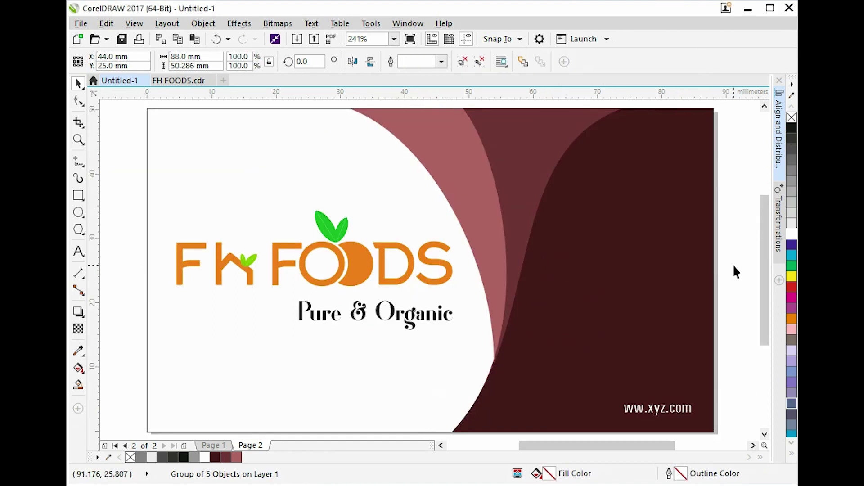
scroll(654, 263, down, 4)
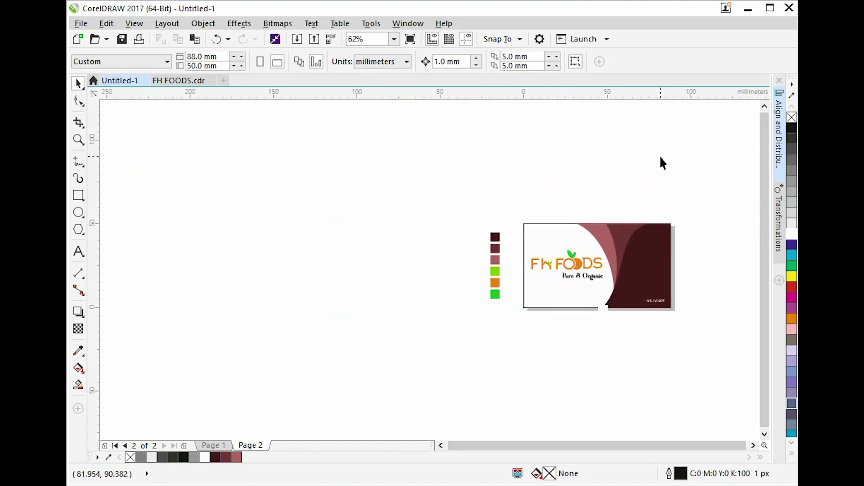
scroll(587, 267, up, 2)
Move the front card group onto Page 2, directly above the back card.
click(586, 267)
click(597, 155)
click(520, 241)
click(213, 445)
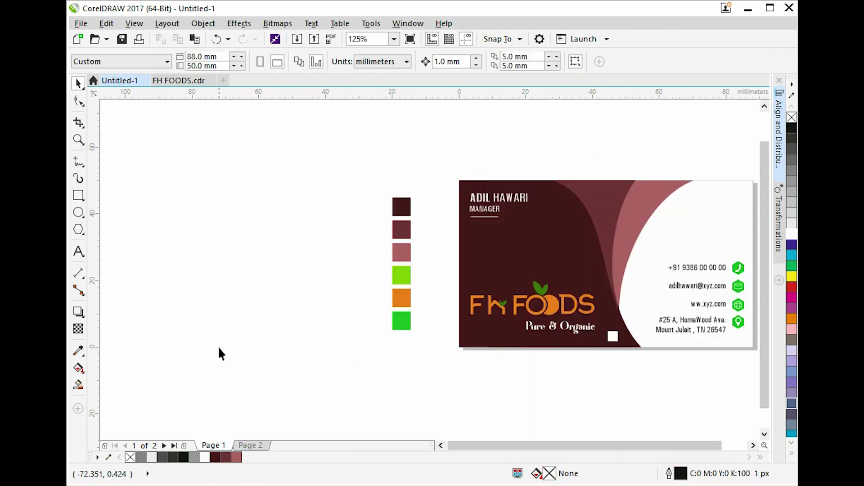
scroll(221, 354, down, 2)
click(403, 338)
scroll(403, 338, up, 2)
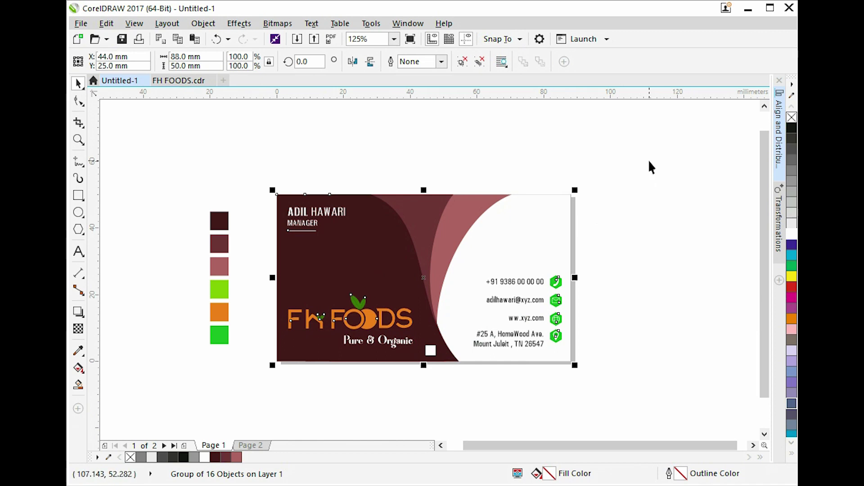
scroll(253, 439, down, 2)
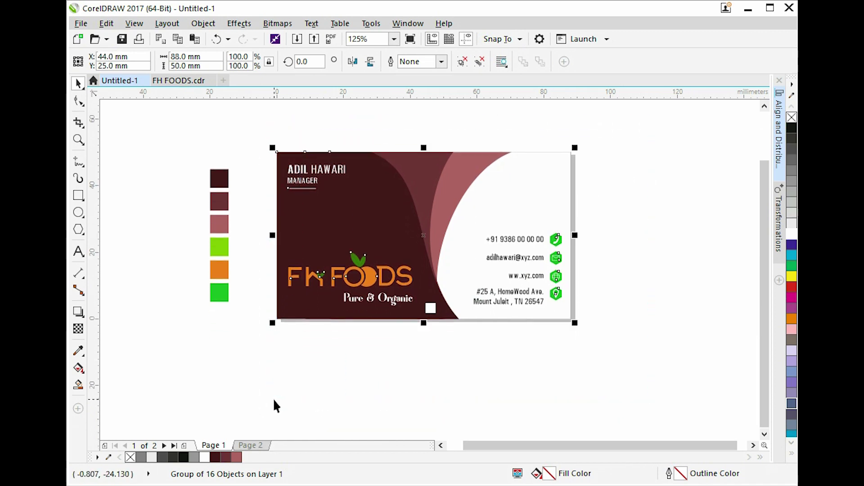
scroll(374, 333, down, 2)
drag(379, 297, 381, 392)
click(250, 445)
click(337, 374)
drag(336, 374, 417, 243)
Zoom in on both cards and remove the outline from the back card's white background.
click(507, 218)
key(z)
drag(303, 141, 485, 356)
key(space)
ctrl+click(320, 276)
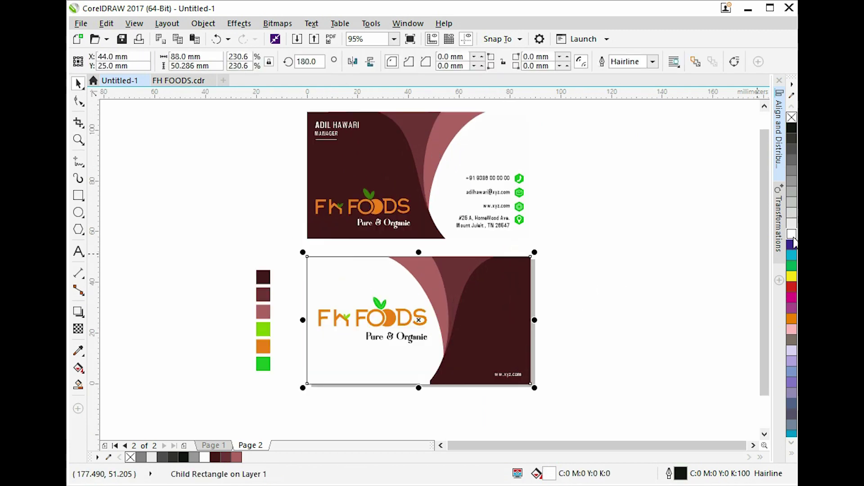
right_click(792, 117)
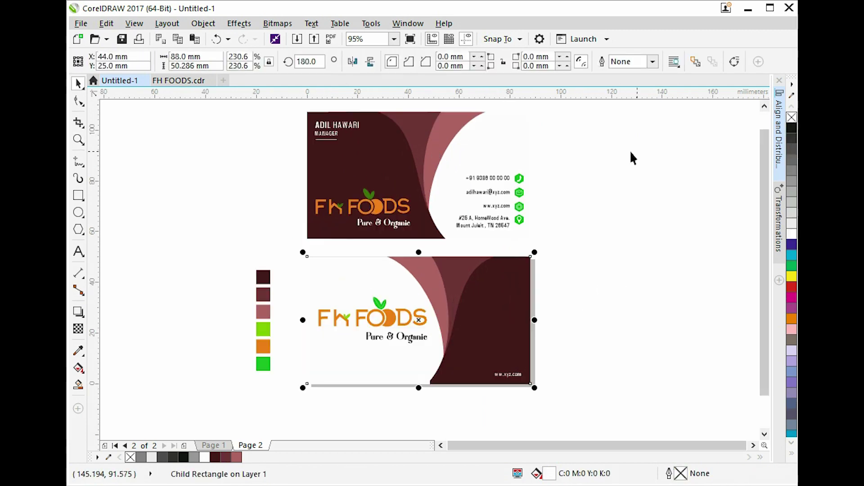
Delete the six colour swatches beside the cards.
ctrl+click(523, 149)
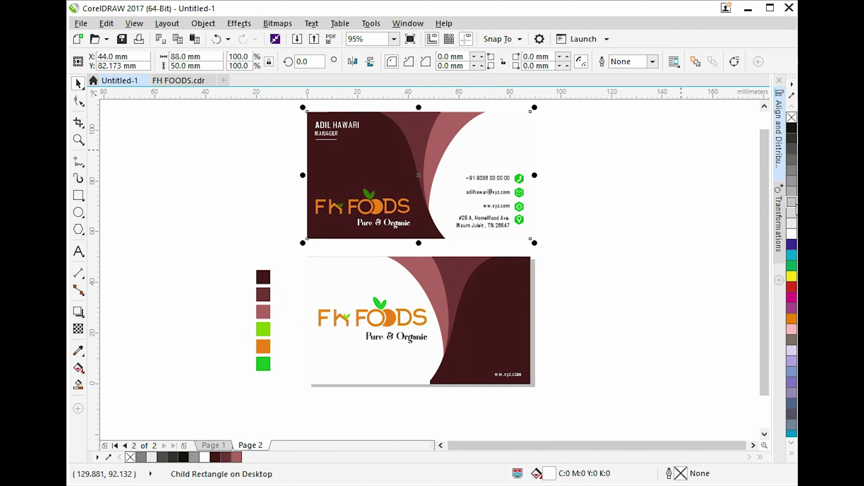
click(624, 212)
click(328, 207)
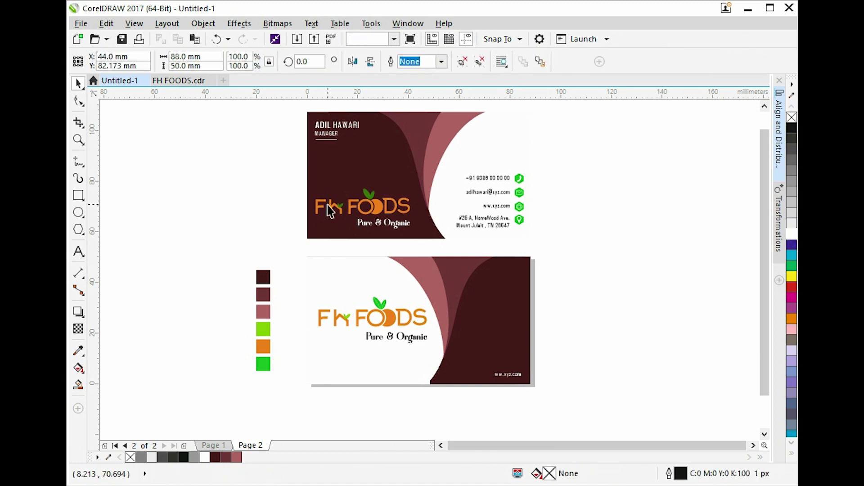
click(185, 257)
drag(185, 248, 280, 404)
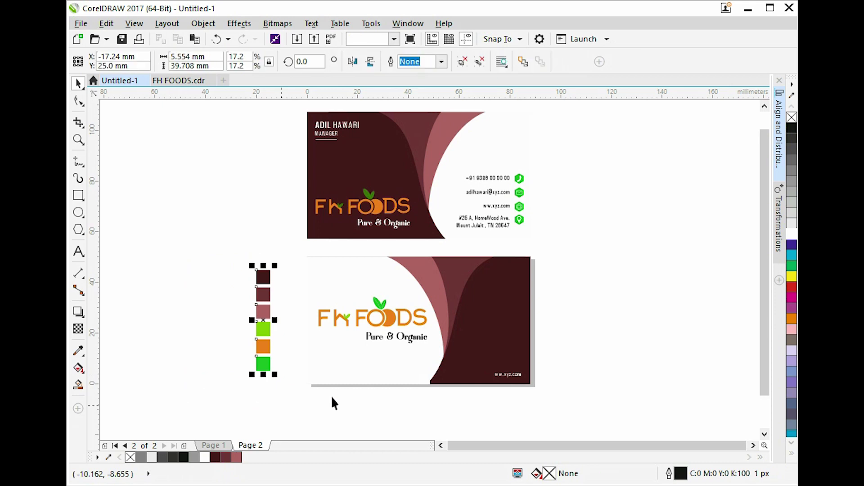
key(Delete)
Deselect the cards and select the page width value in the property bar.
click(344, 356)
click(242, 184)
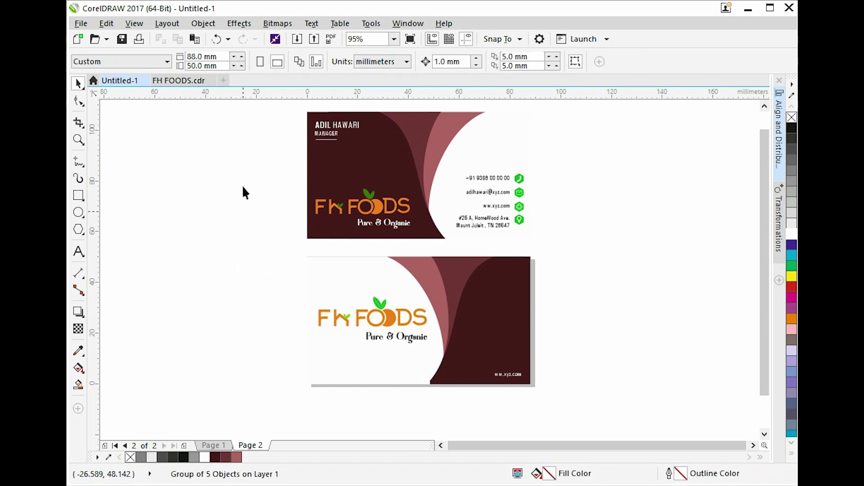
click(224, 54)
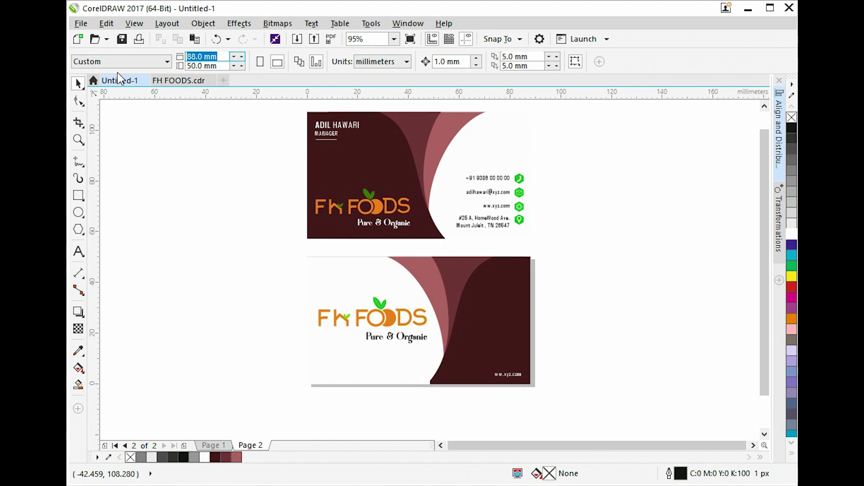
Enter 36 mm page width and 12 mm page height, then zoom out to view the page.
text(36)
key(Tab)
text(12)
key(Return)
scroll(360, 238, down, 5)
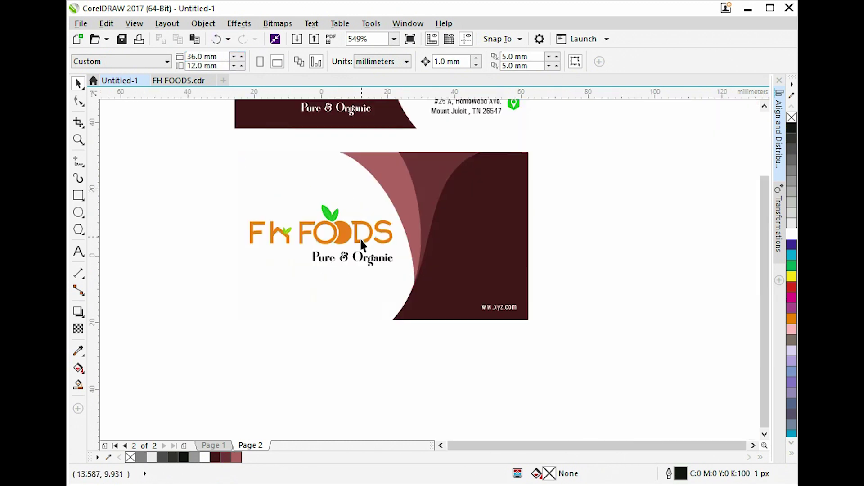
scroll(451, 259, down, 5)
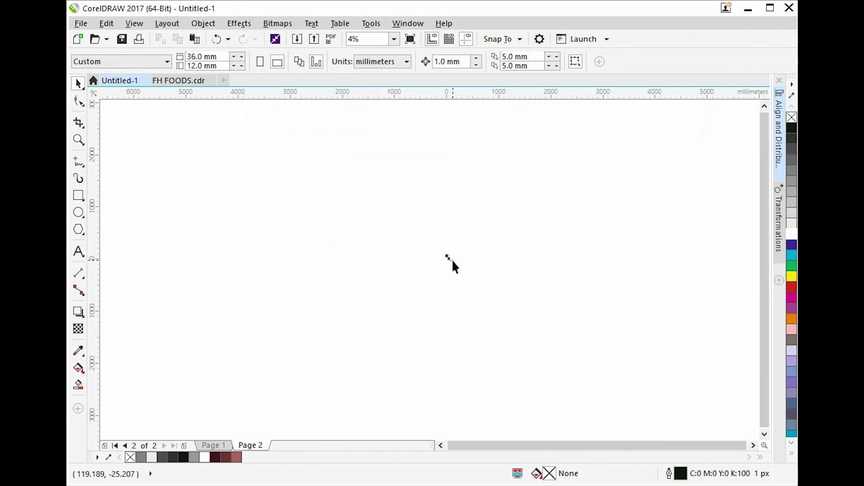
scroll(453, 262, up, 2)
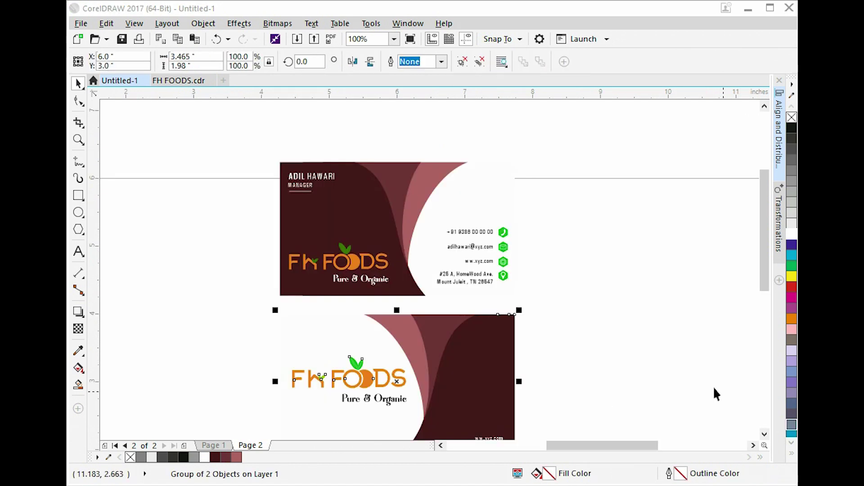
Move the lower card down slightly and reposition the upper card group on the page.
click(521, 300)
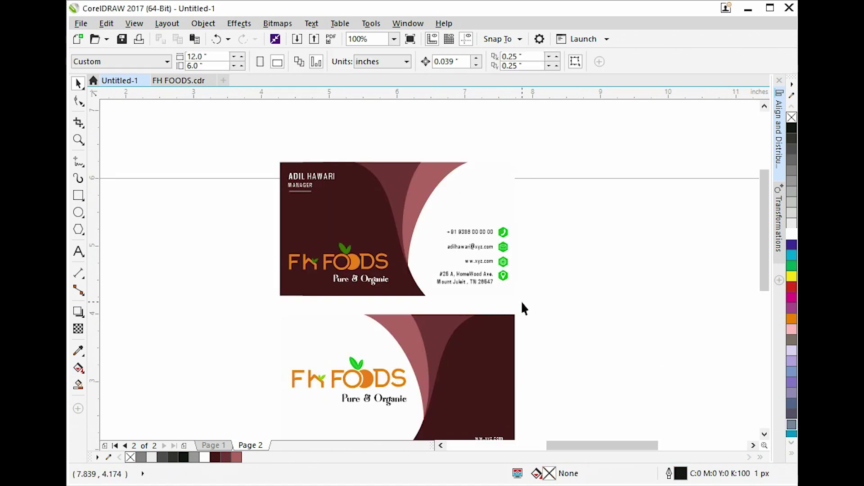
scroll(520, 300, down, 2)
key(Tab)
drag(511, 349, 511, 378)
click(475, 252)
drag(474, 293, 485, 275)
click(250, 290)
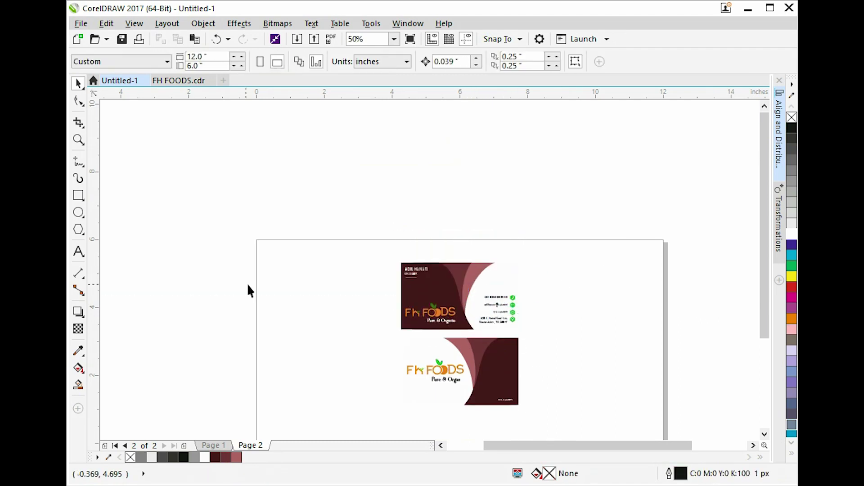
Add a page-sized rectangle filled 20% grey with no outline.
double_click(78, 195)
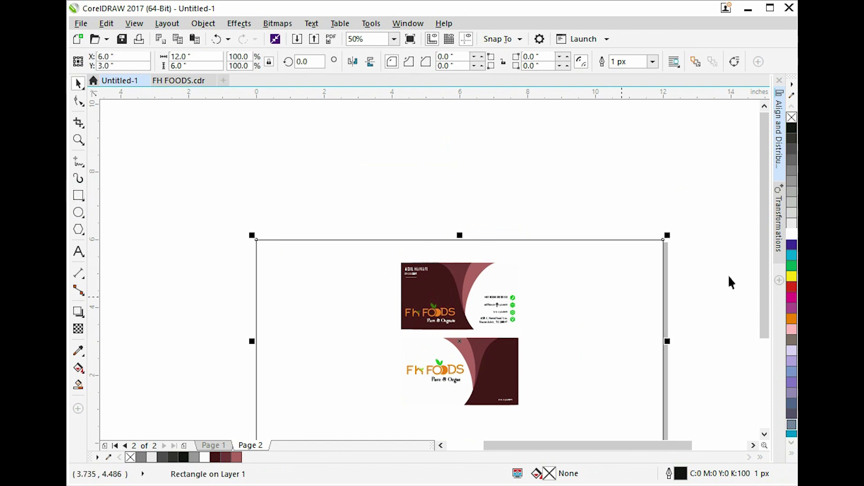
click(792, 212)
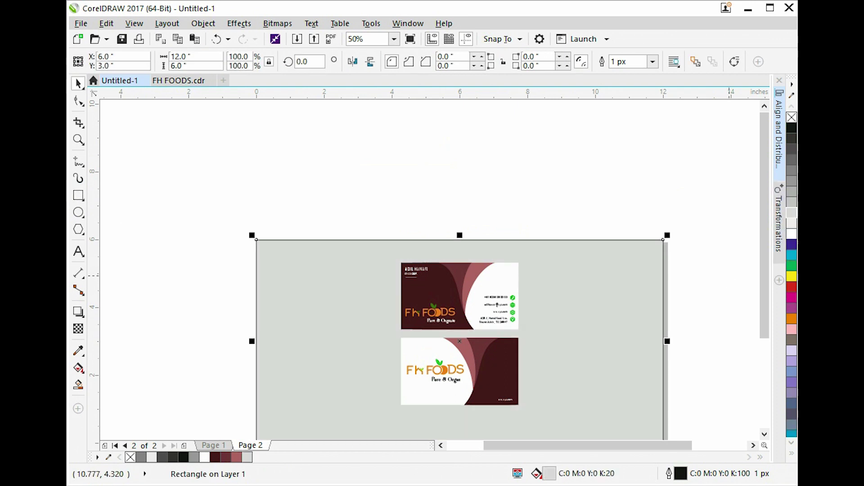
click(695, 163)
click(583, 246)
right_click(791, 118)
click(718, 164)
Zoom in on the lower card and select its group.
key(F2)
drag(383, 331, 582, 457)
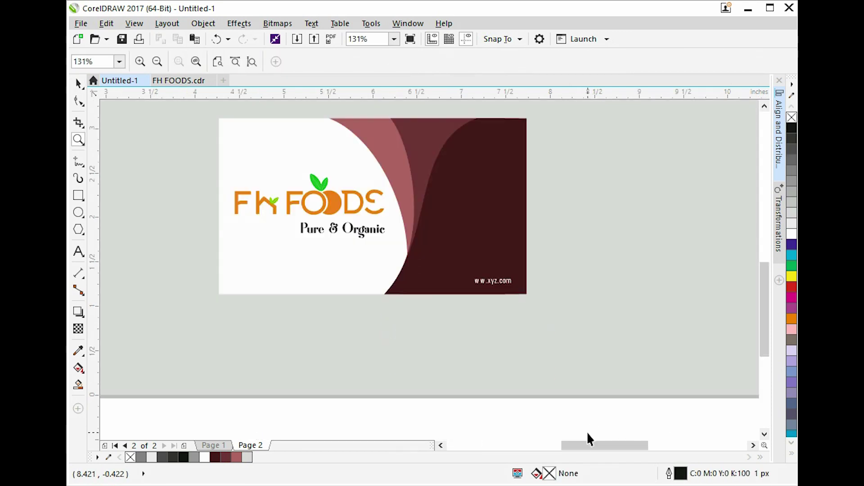
key(space)
click(331, 290)
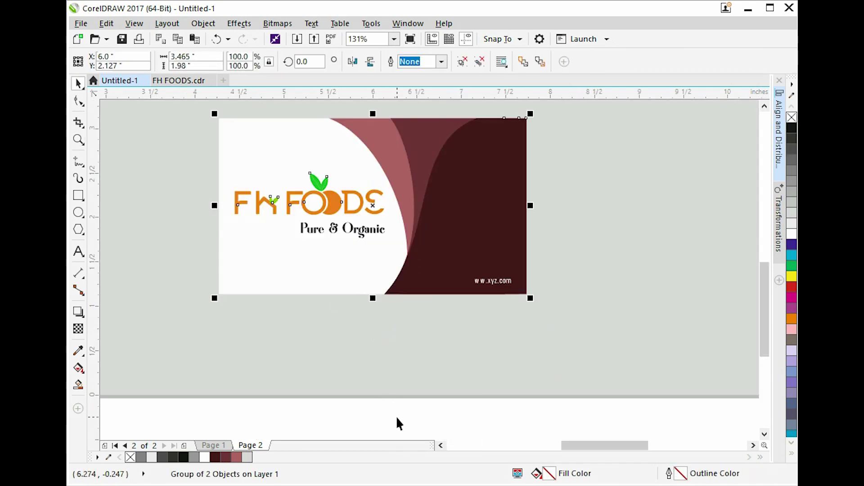
Ungroup the front card's outer and inner groups and select its white card rectangle.
key(ctrl+u)
click(399, 422)
click(315, 267)
key(ctrl+u)
click(391, 419)
click(342, 232)
click(331, 273)
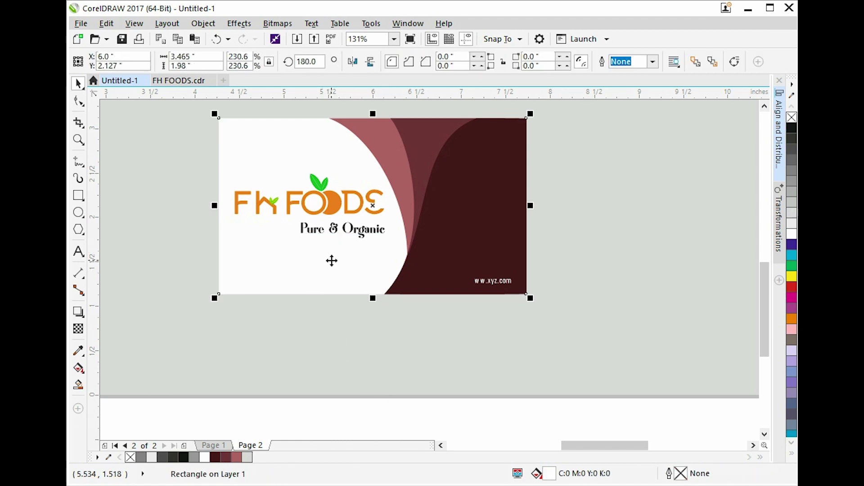
Mirror-copy the card rectangle downward and fill the new strip with rich black.
drag(369, 112, 366, 351)
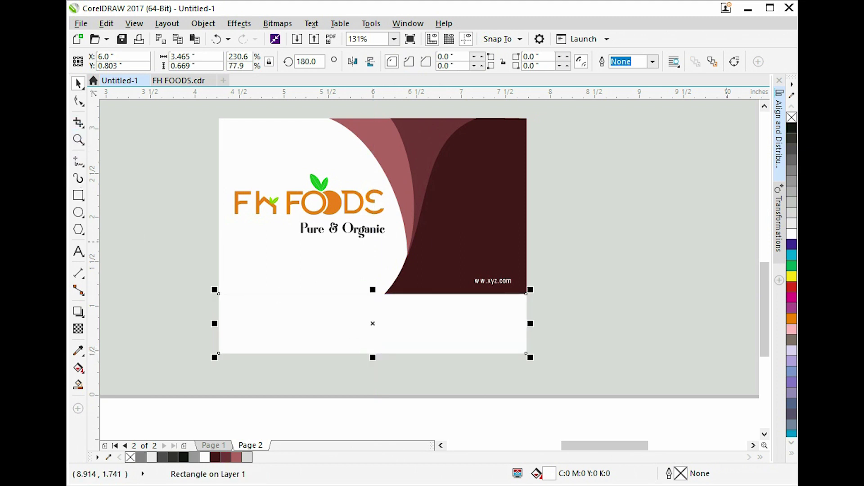
click(791, 129)
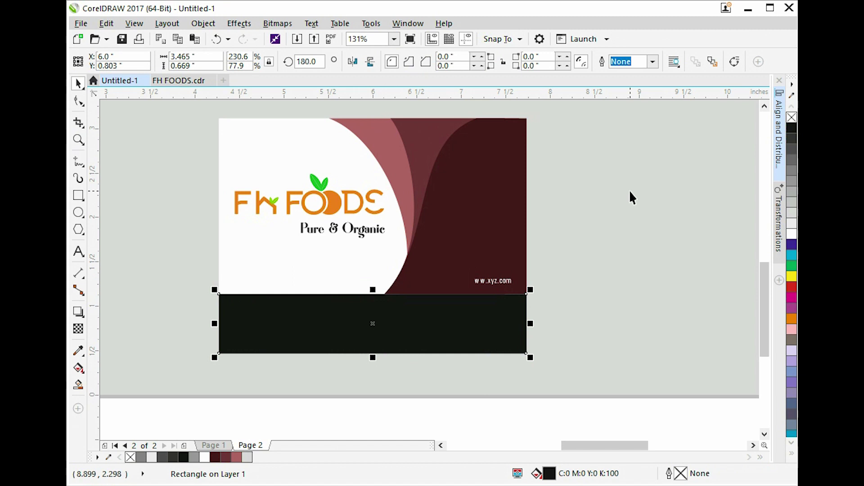
key(shift+F11)
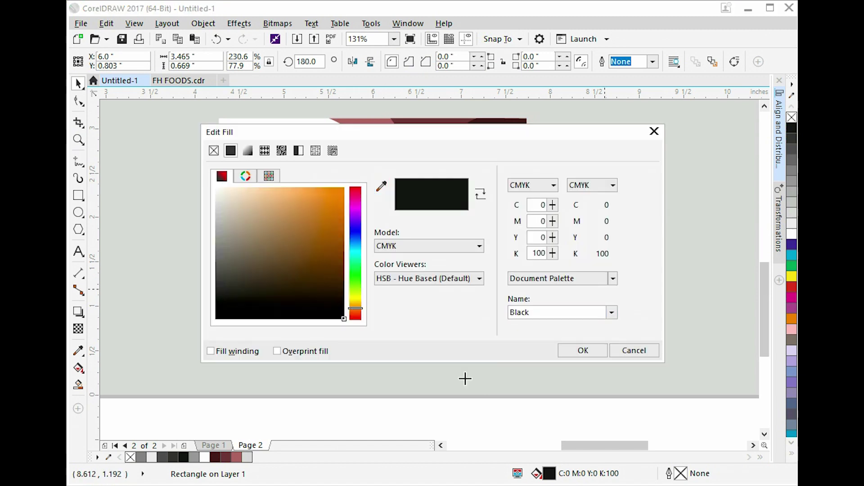
click(583, 351)
click(444, 357)
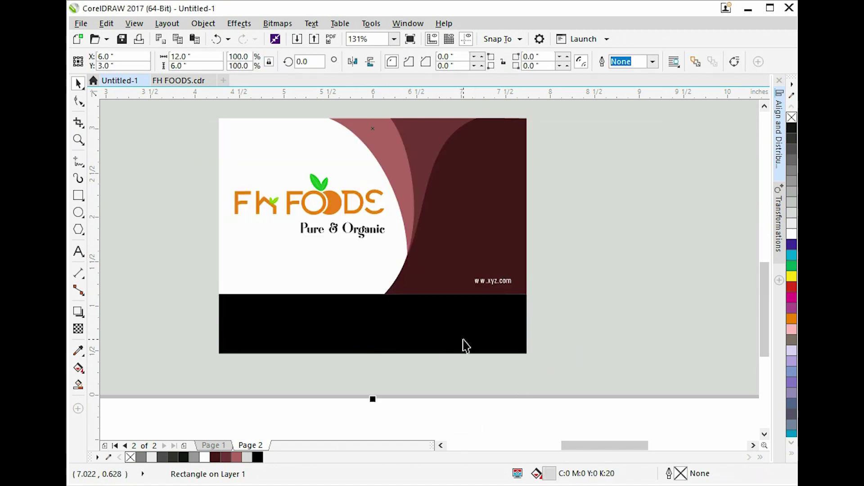
click(446, 327)
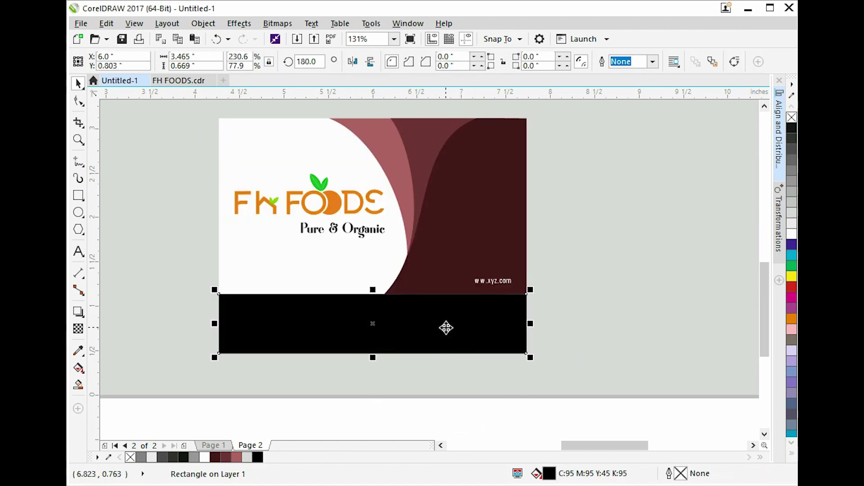
click(76, 332)
click(81, 314)
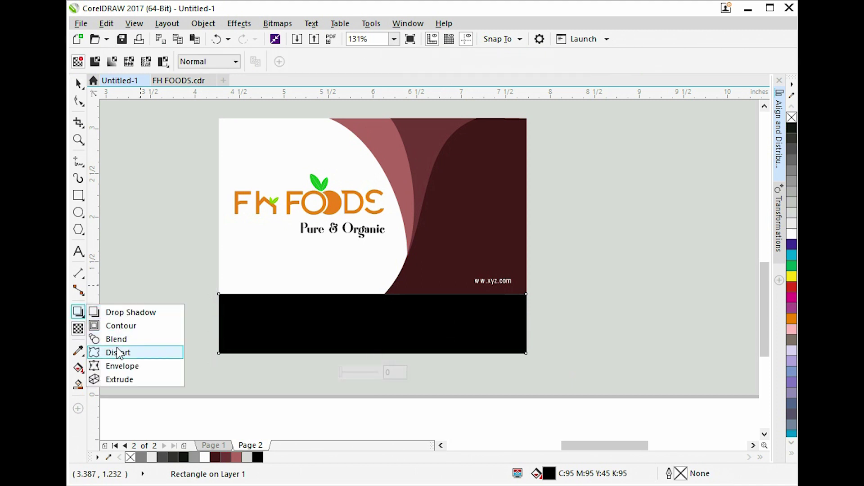
Bend the black strip into an arch with an envelope.
click(133, 365)
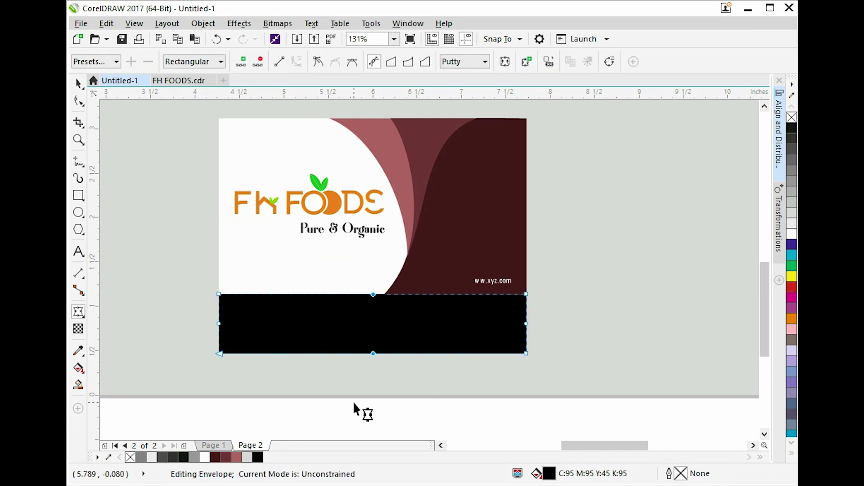
click(384, 310)
key(Up)
key(Up)
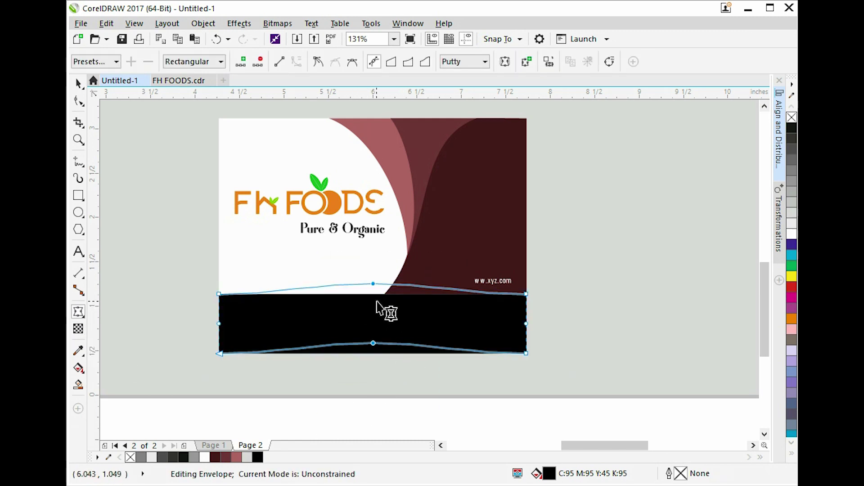
drag(373, 284, 374, 264)
key(space)
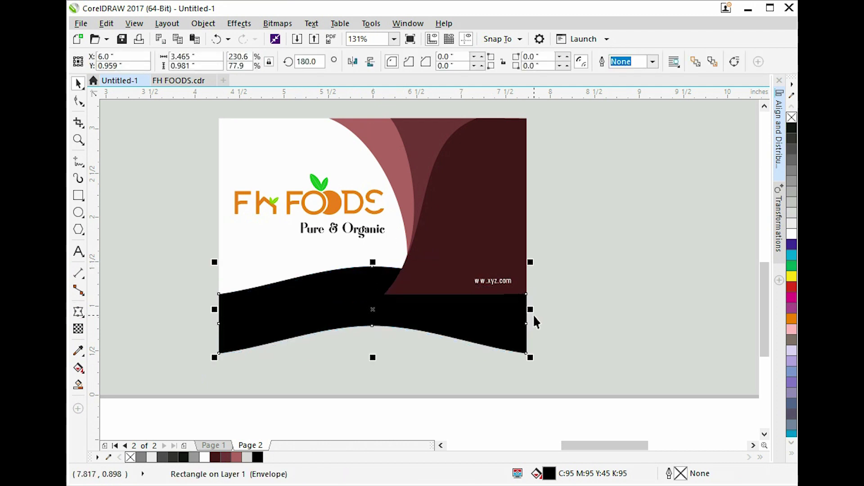
key(shift+Page_Down)
key(ctrl+z)
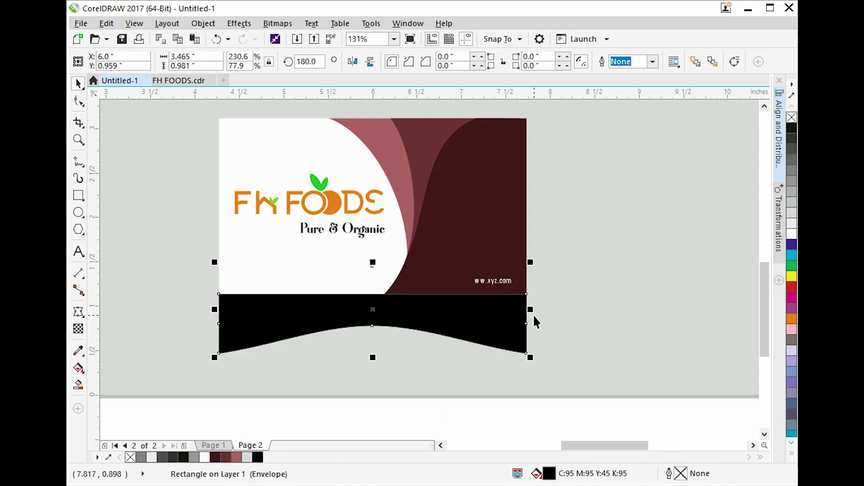
Convert the arched strip to a 500 dpi bitmap, Gaussian-blur it, then nudge up and shrink slightly.
key(alt+b)
key(Return)
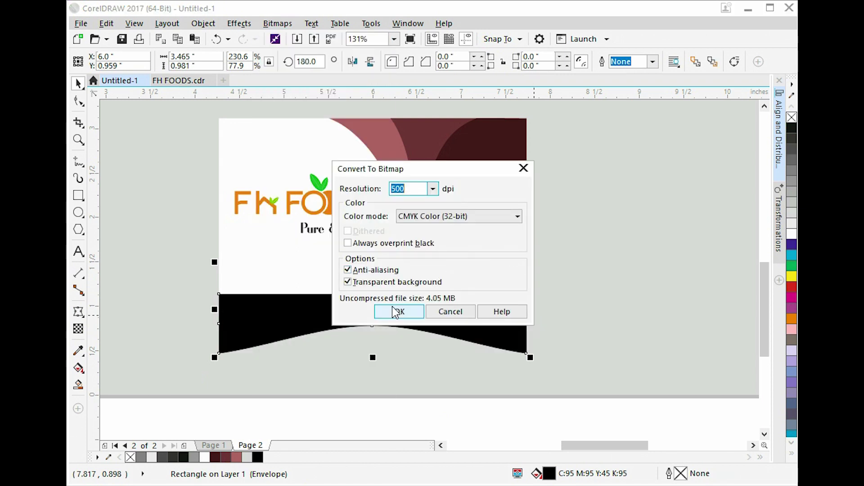
click(400, 312)
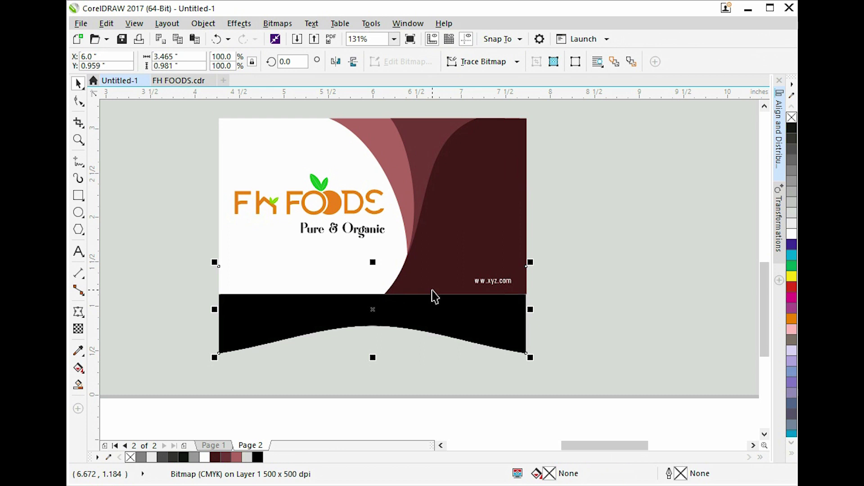
key(alt+b)
key(b)
key(g)
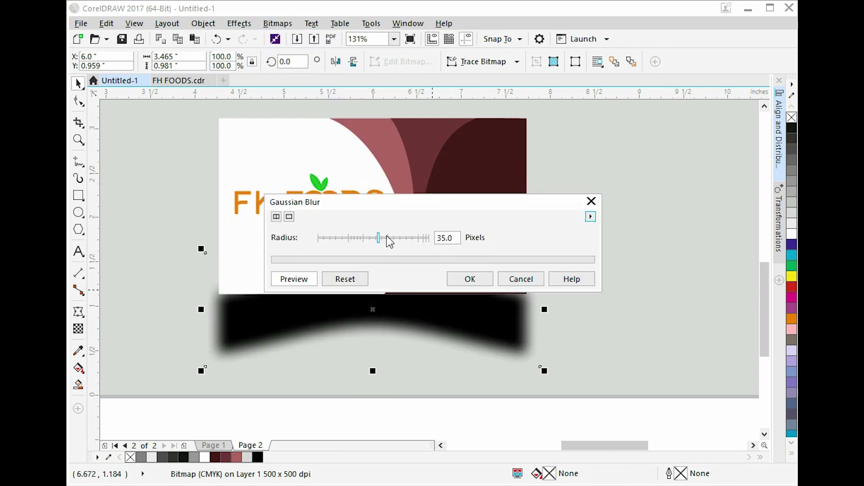
drag(387, 235, 394, 241)
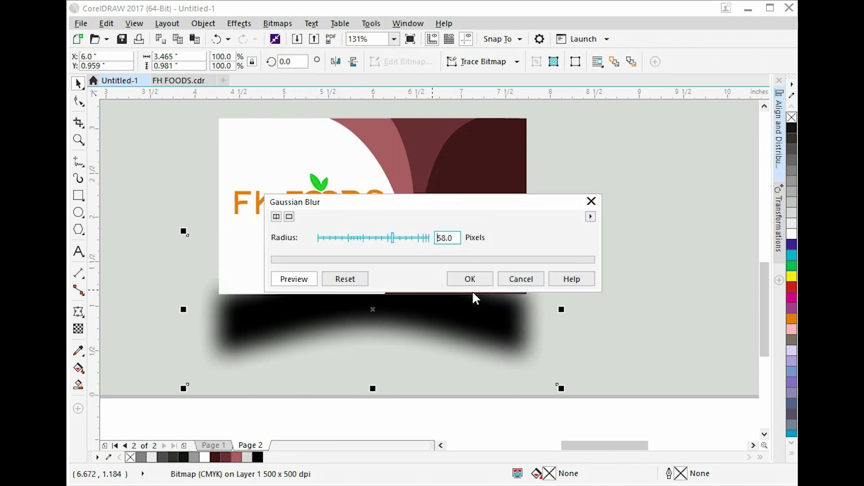
click(475, 279)
key(Up)
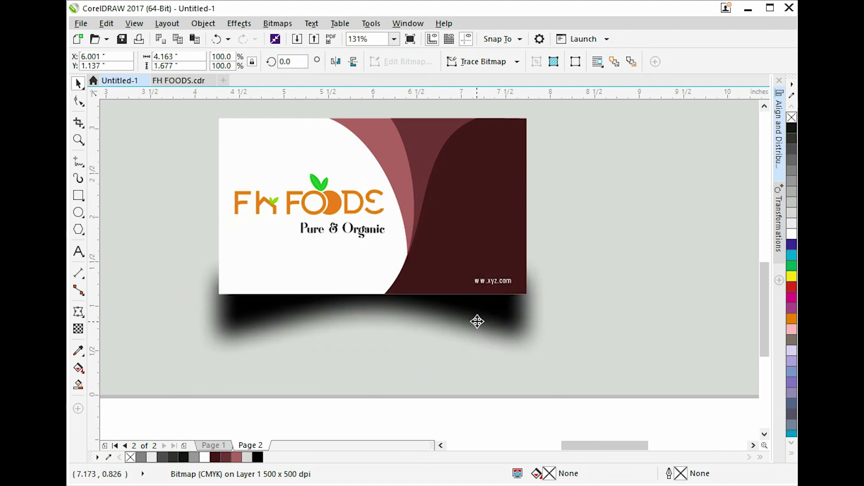
drag(562, 205, 557, 209)
Give the shadow uniform transparency of 40, then raise it to about 73.
click(78, 332)
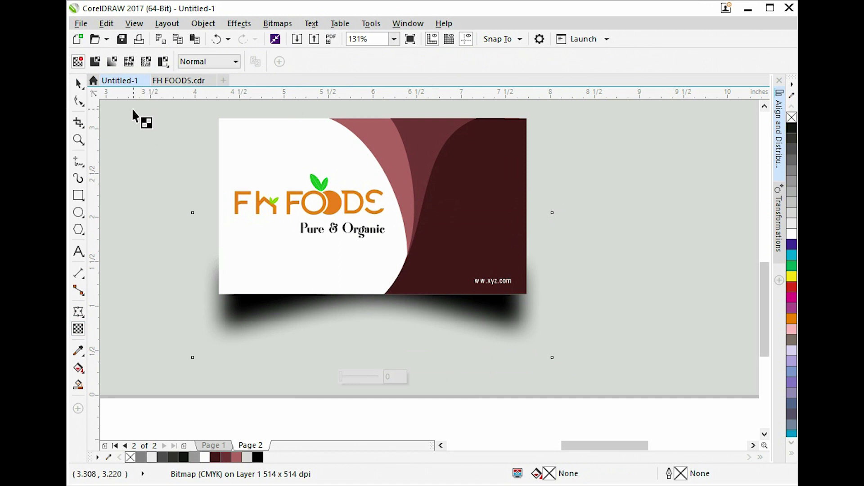
click(97, 62)
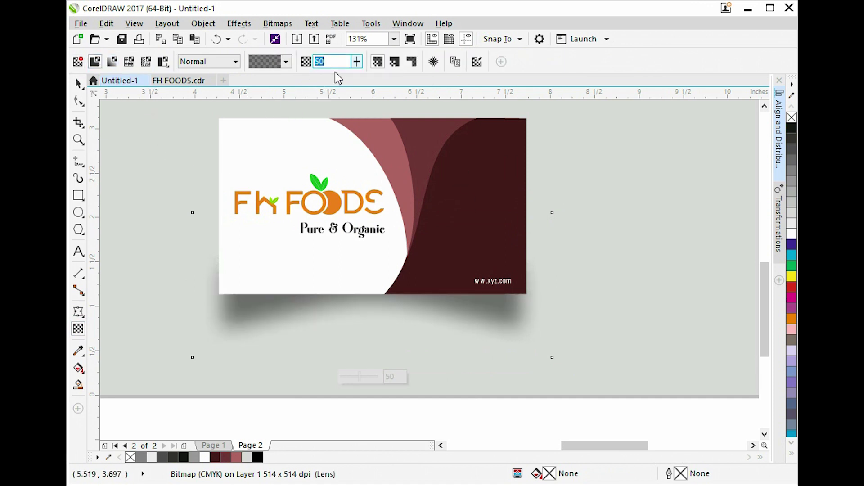
text(40)
key(Return)
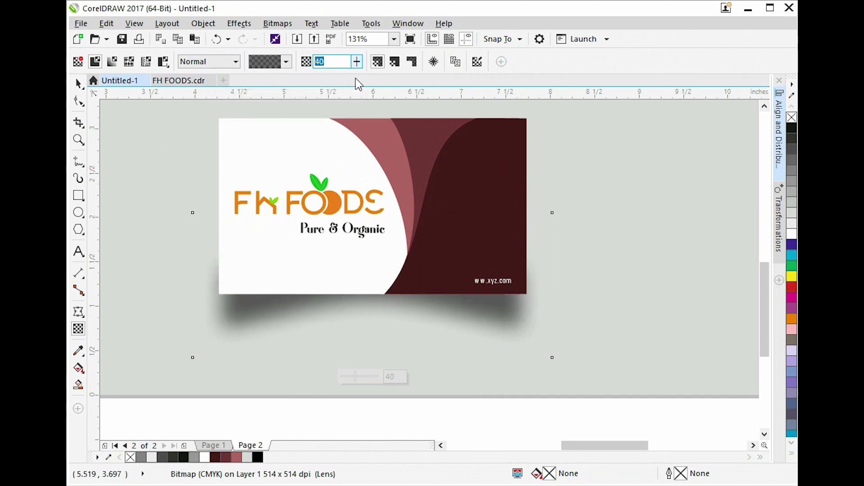
click(357, 63)
click(380, 77)
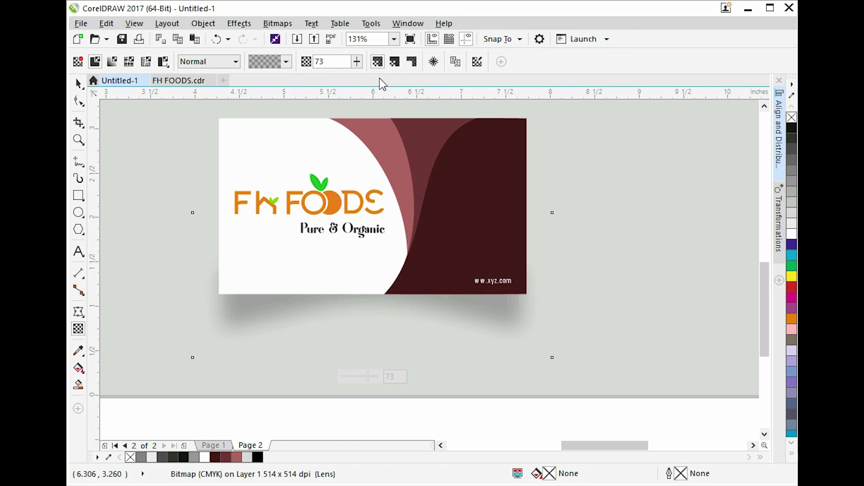
key(space)
Reselect the shadow and apply a pattern transparency set to 80.
click(531, 415)
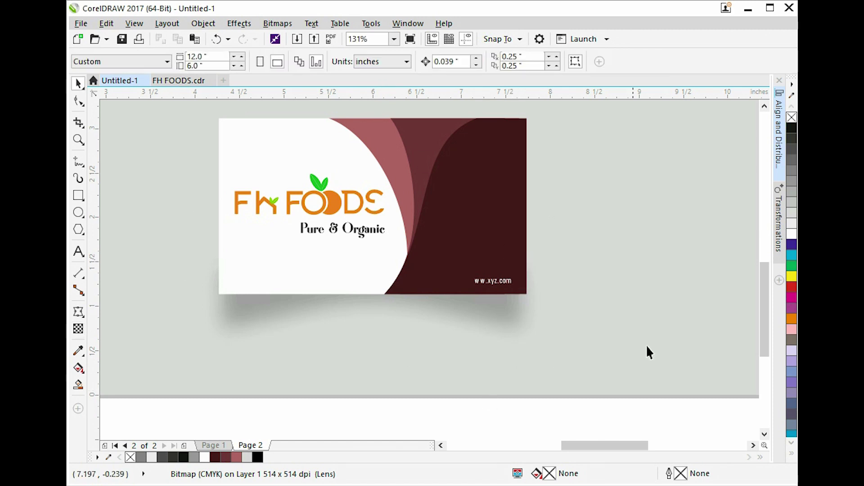
click(577, 298)
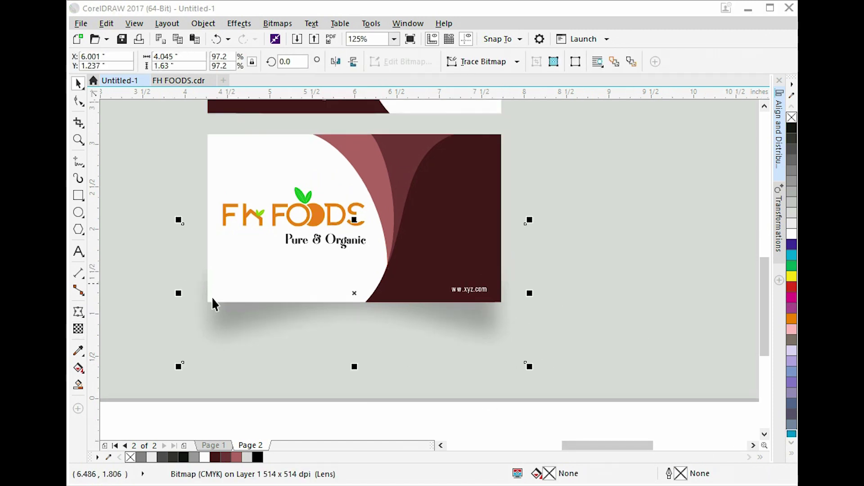
click(78, 328)
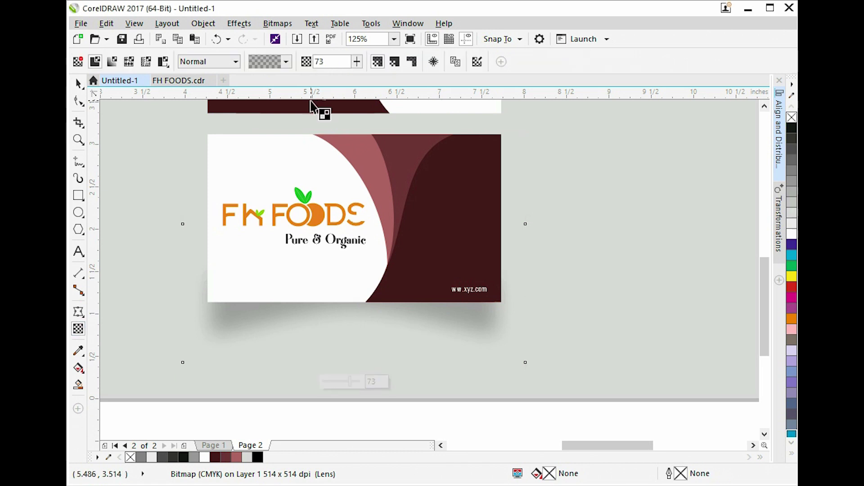
click(286, 62)
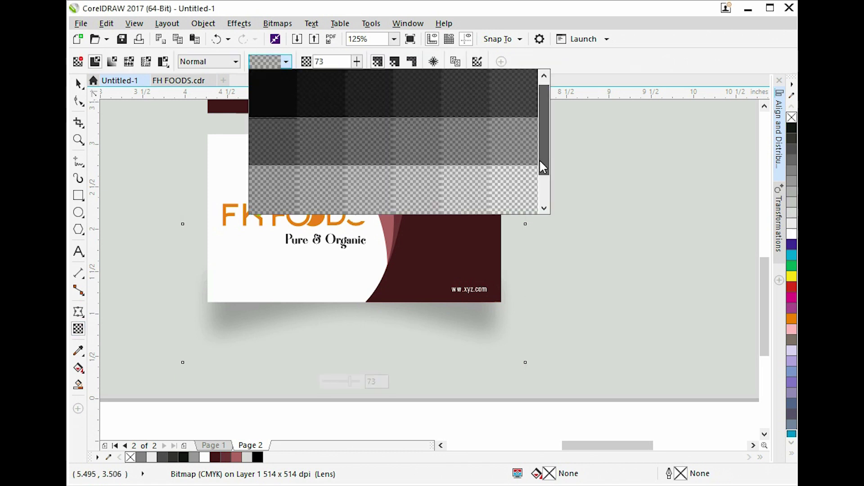
click(539, 159)
click(428, 142)
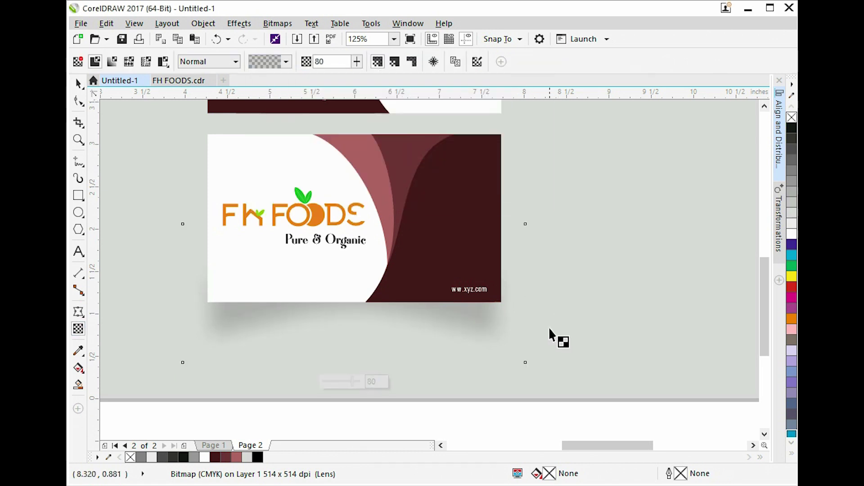
key(space)
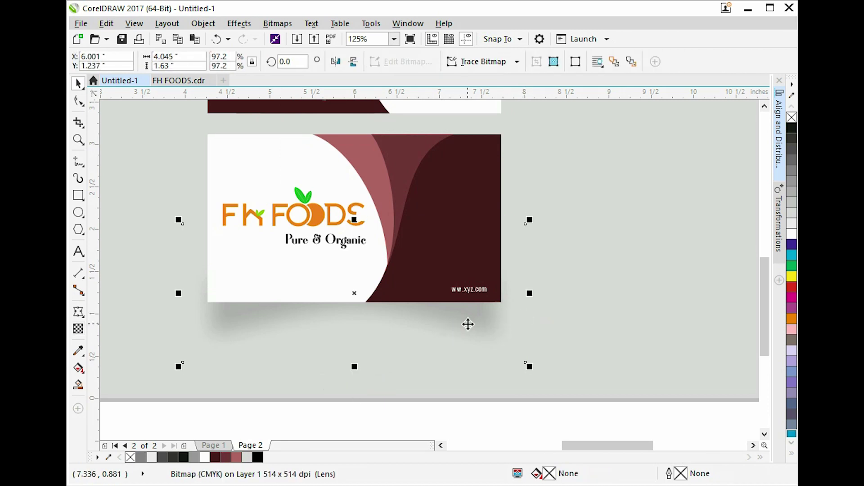
Place a shadow under the top card and move the two cards side by side.
scroll(482, 323, down, 2)
drag(486, 341, 503, 238)
scroll(491, 221, up, 1)
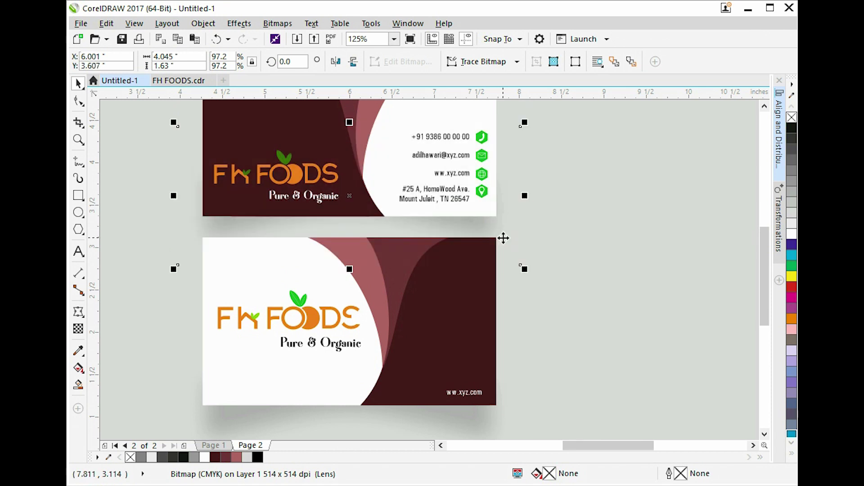
scroll(500, 234, down, 1)
drag(588, 390, 282, 231)
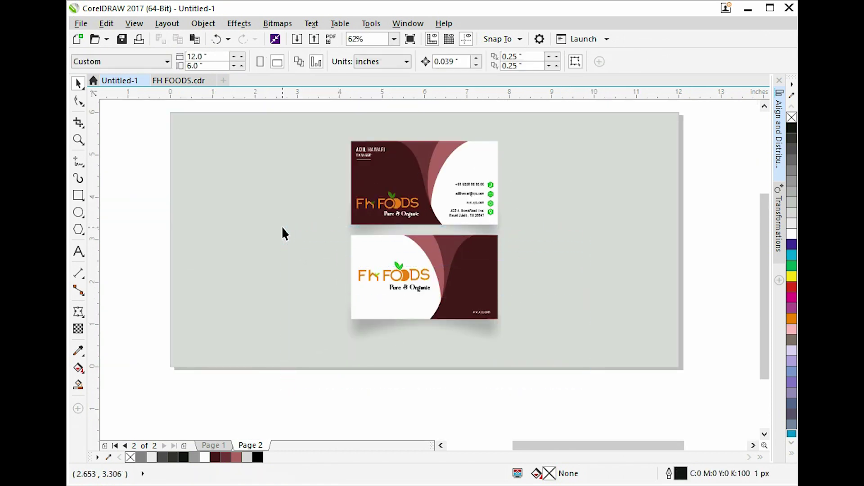
drag(404, 275, 404, 290)
drag(147, 131, 590, 247)
drag(408, 209, 241, 317)
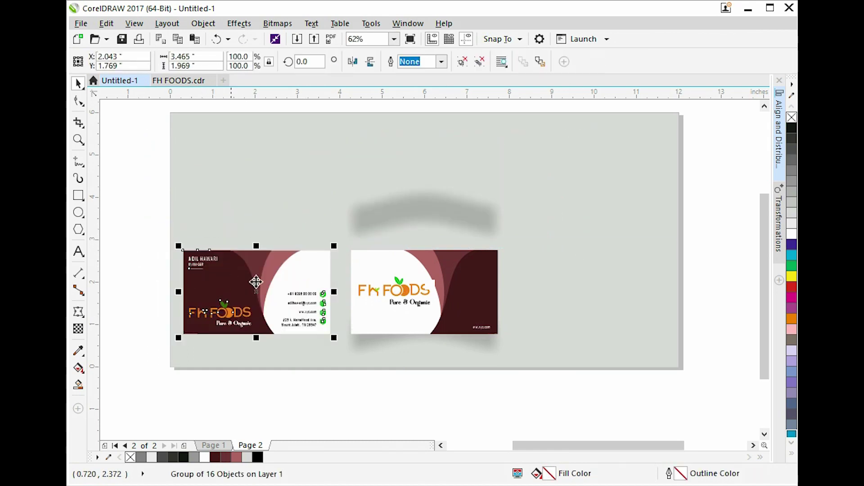
shift+click(359, 270)
click(393, 344)
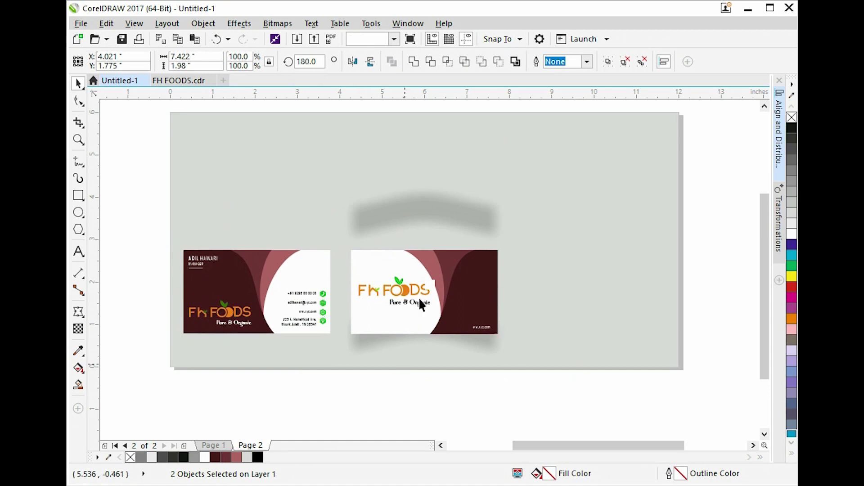
Delete the leftover upper shadow and narrow the right card's shadow slightly.
click(401, 209)
key(Delete)
click(364, 346)
shift+click(374, 320)
key(c)
click(382, 207)
click(372, 342)
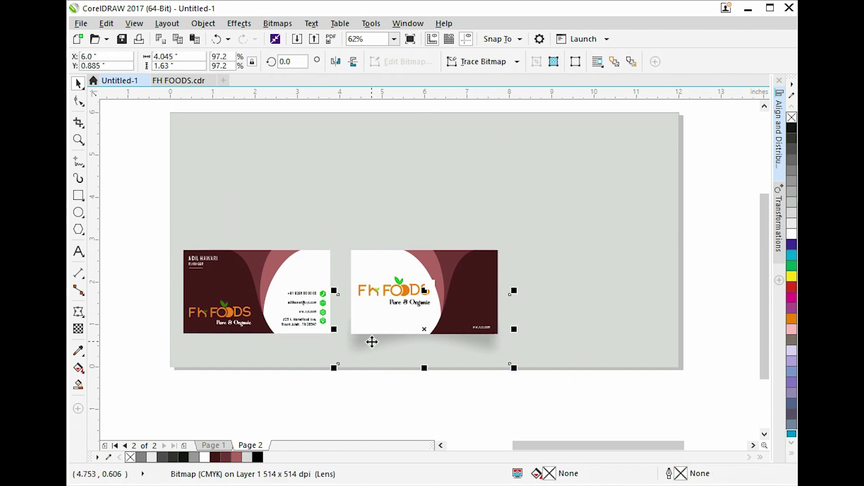
click(367, 206)
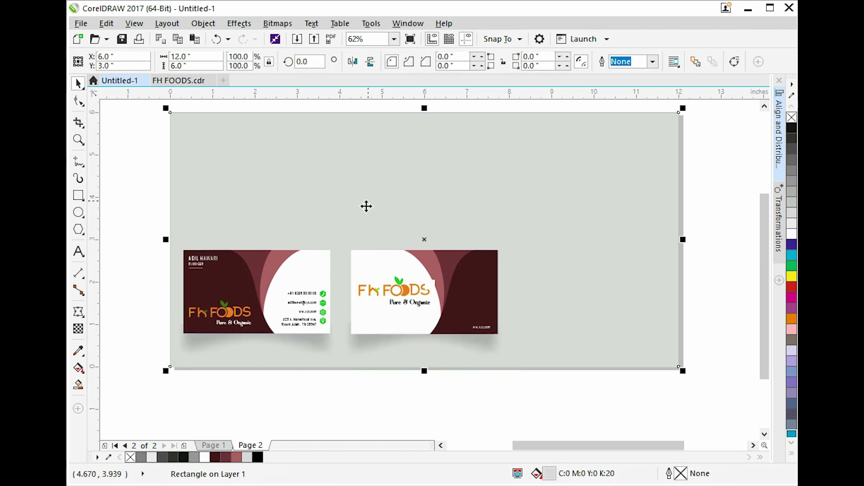
click(321, 358)
click(401, 353)
scroll(493, 335, up, 4)
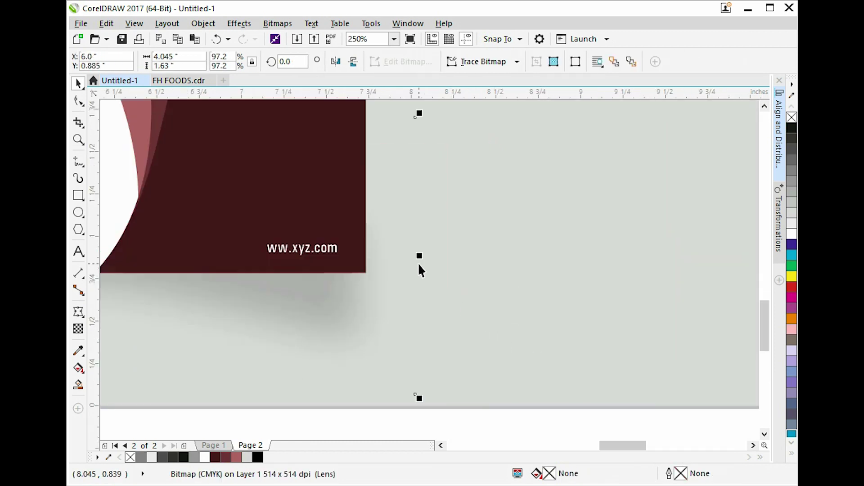
drag(420, 256, 402, 263)
Reset the grey background's handles, deselect it, and paste in the blurred office photo.
scroll(580, 295, down, 2)
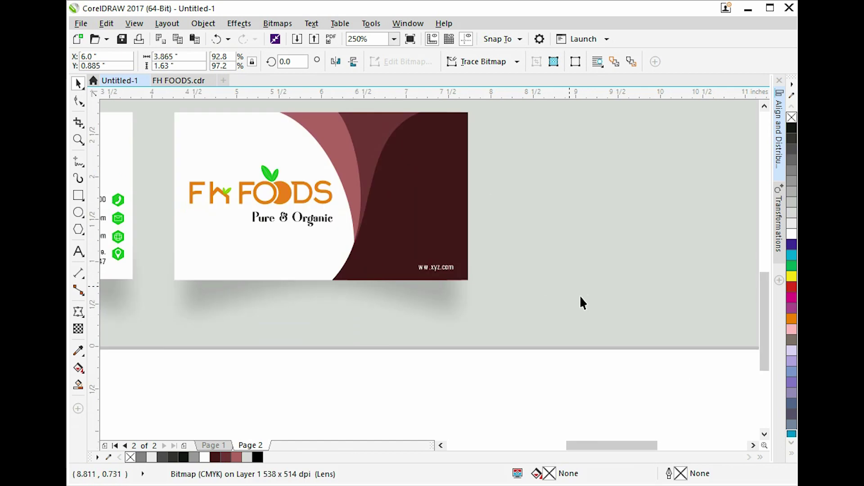
click(272, 299)
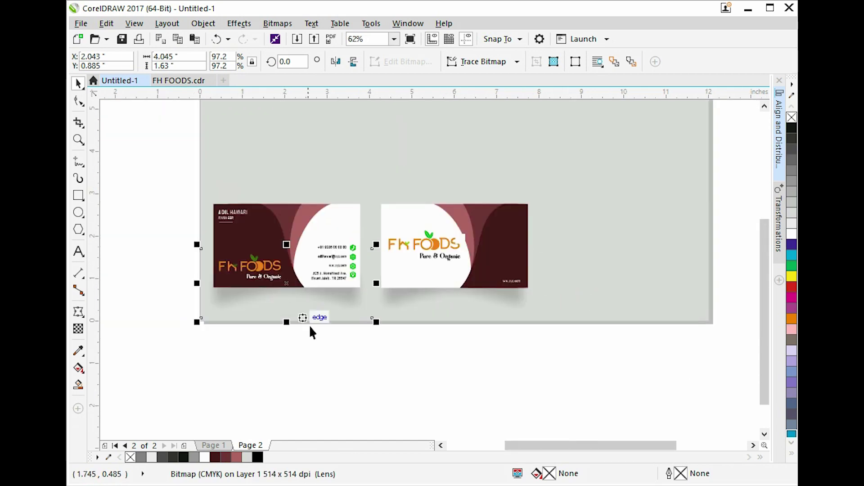
click(573, 299)
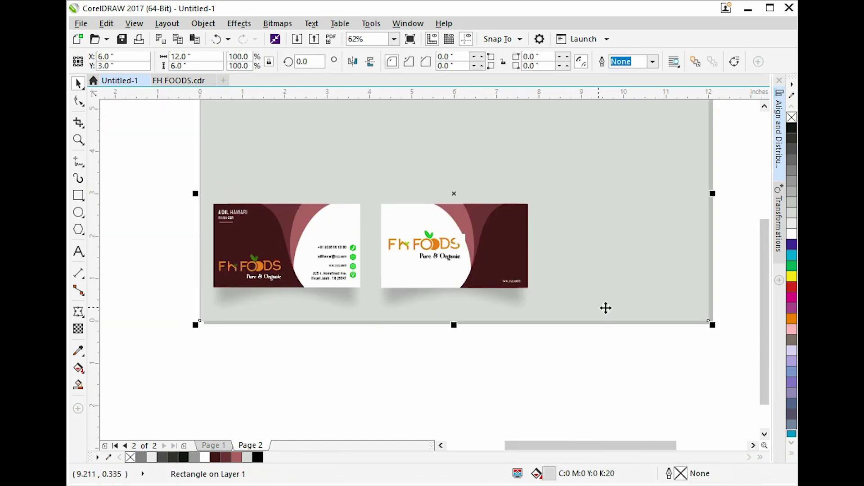
scroll(606, 308, up, 1)
click(737, 212)
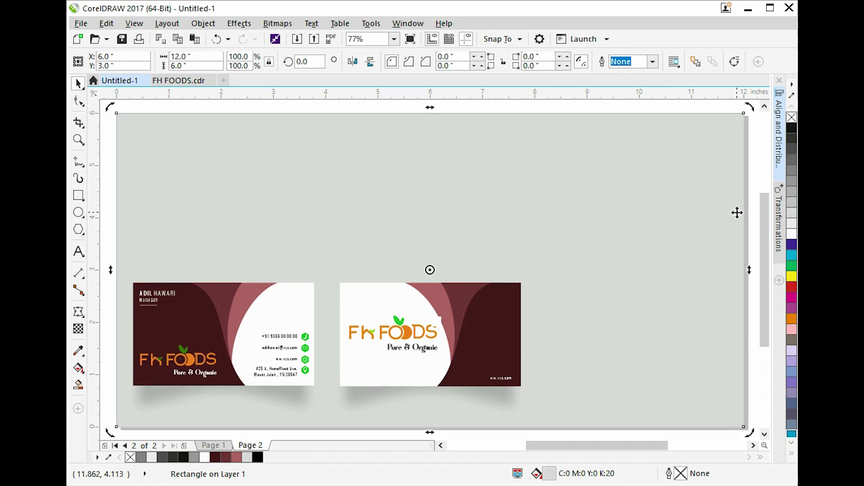
click(737, 212)
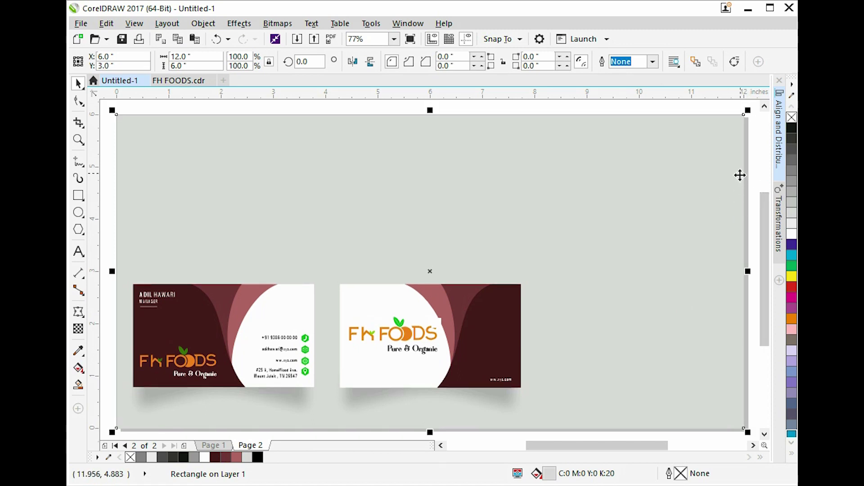
click(748, 139)
key(ctrl+v)
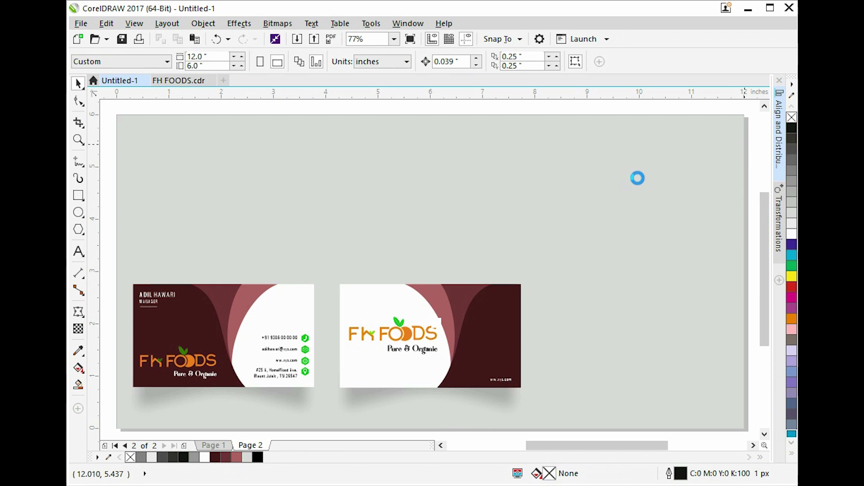
Resize the office photo to 12 inches wide.
scroll(622, 183, down, 3)
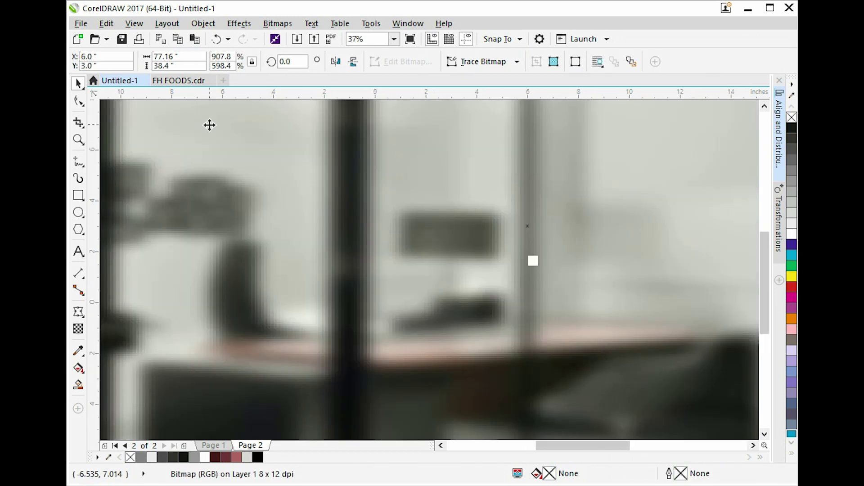
click(195, 54)
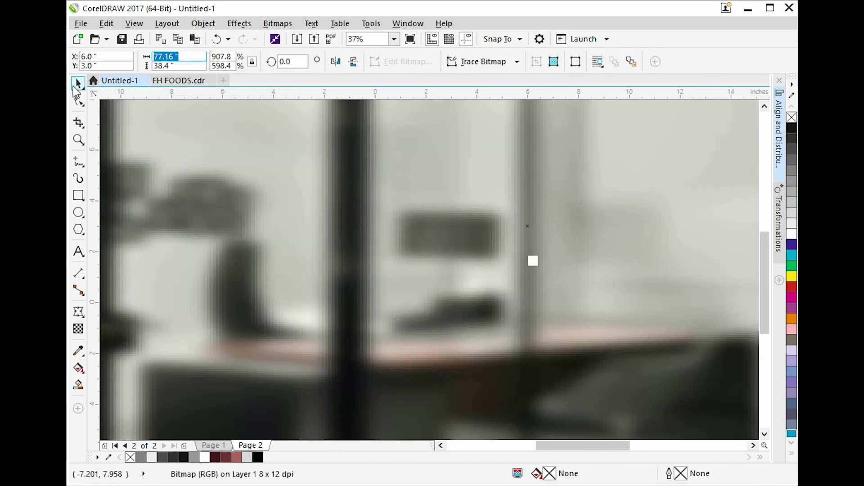
click(765, 446)
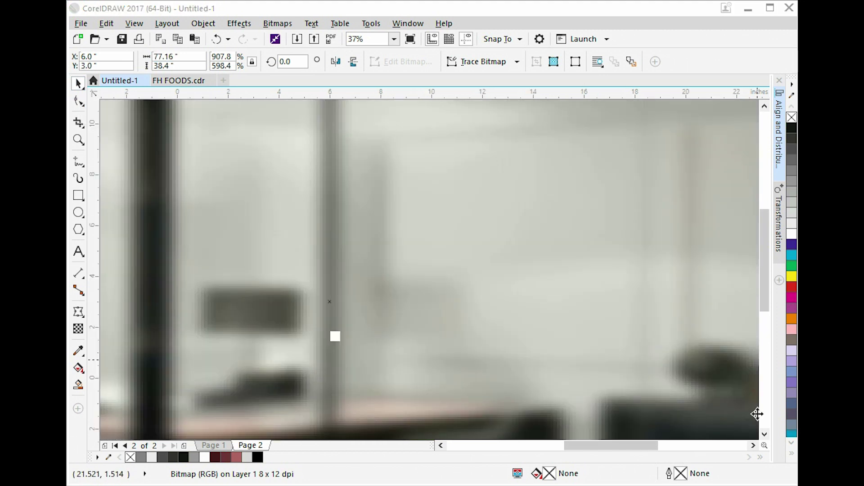
click(192, 57)
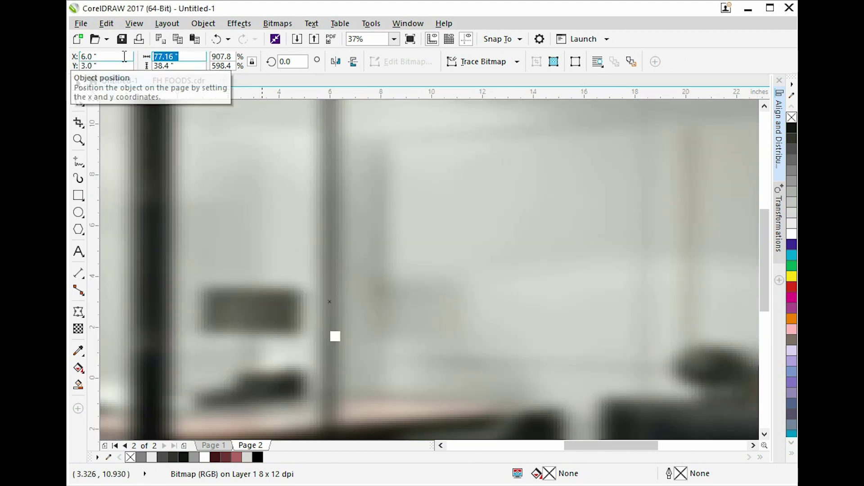
text(12)
key(Return)
Send the photo behind the grey background, then undo those changes and restore the photo.
key(shift+Page_Down)
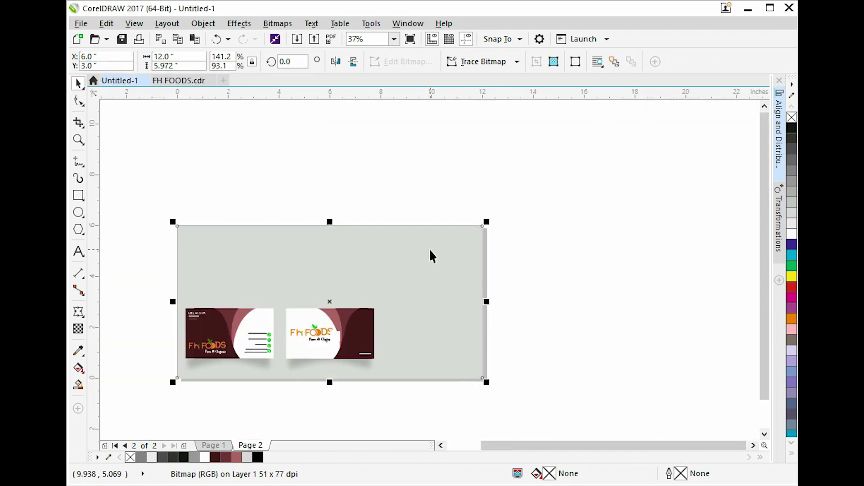
scroll(426, 225, up, 1)
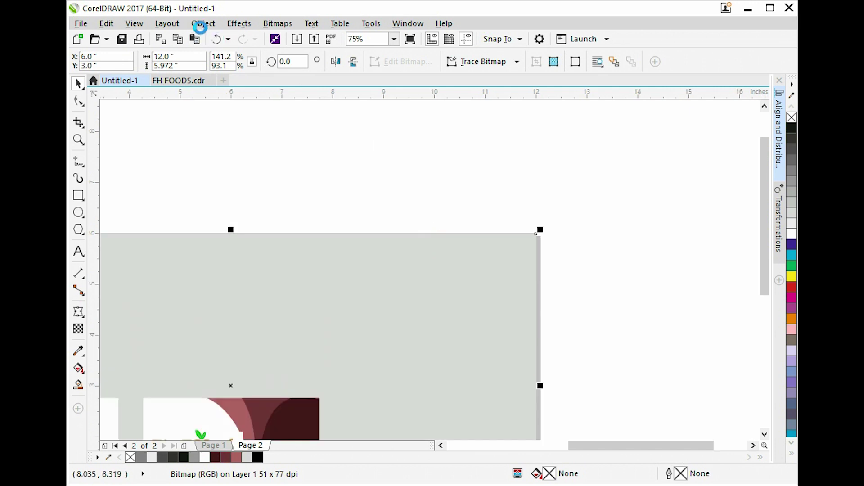
click(202, 23)
click(550, 248)
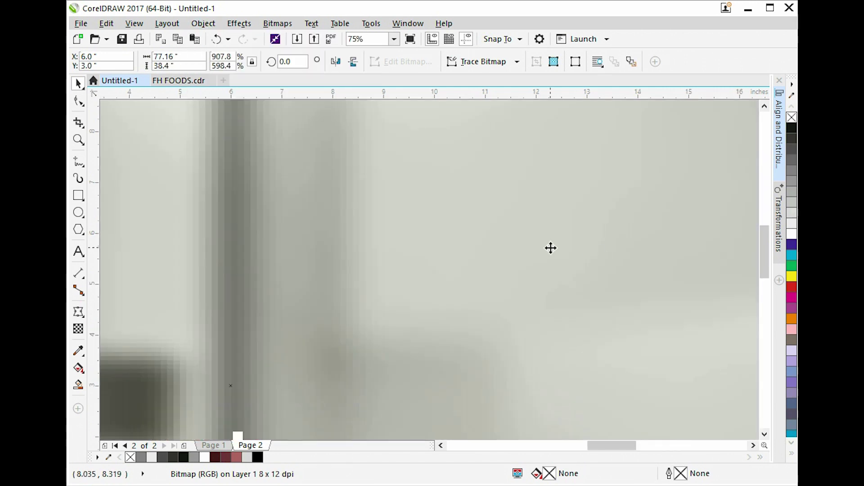
key(Delete)
scroll(384, 257, down, 1)
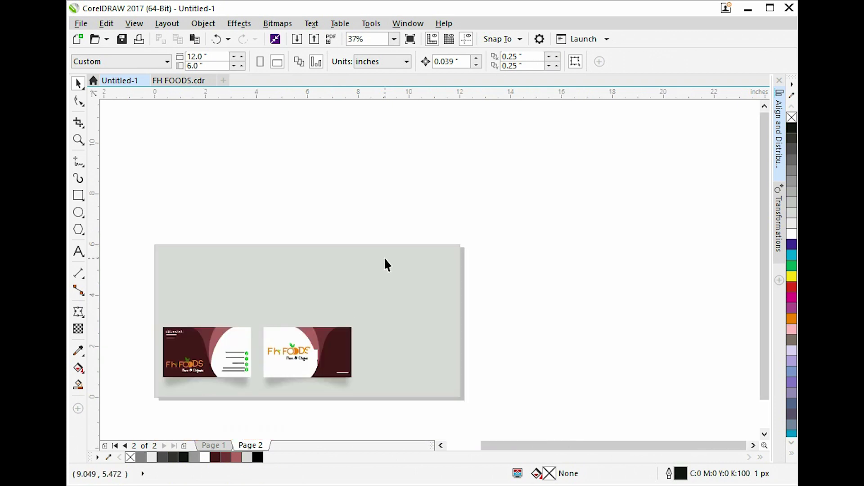
key(ctrl+z)
scroll(392, 253, down, 1)
key(Delete)
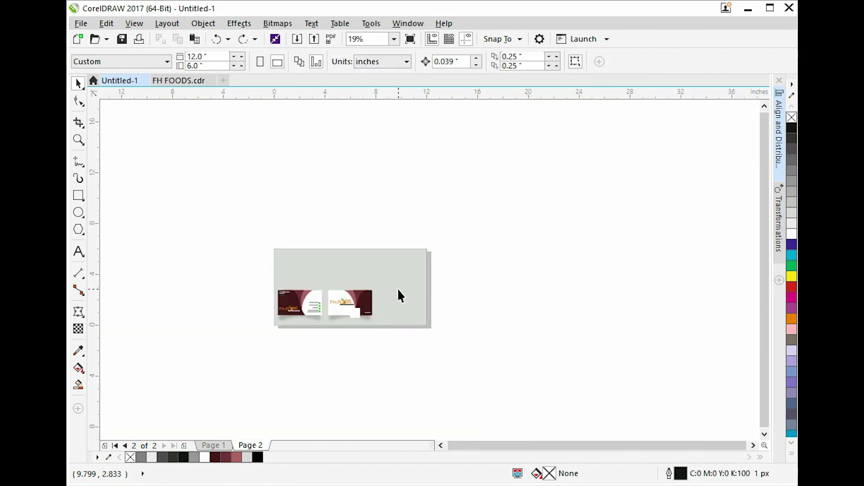
scroll(391, 279, up, 1)
key(ctrl+z)
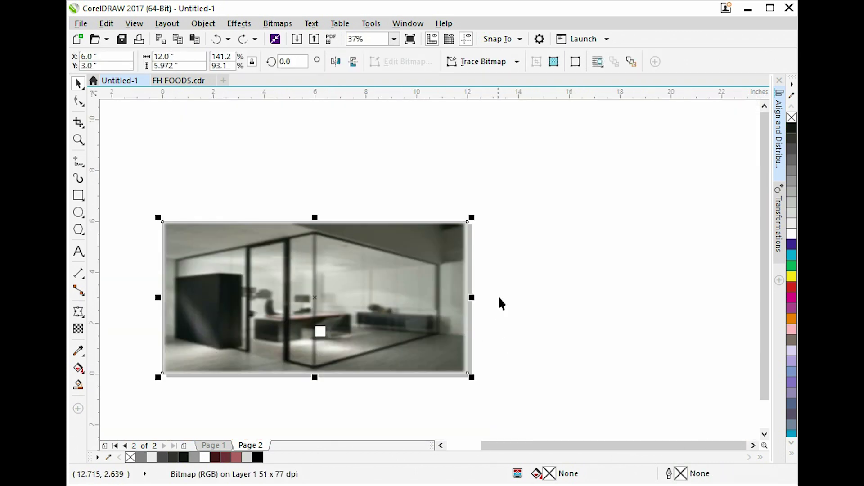
Send the photo back and PowerClip it inside the grey rectangle.
key(shift+Page_Down)
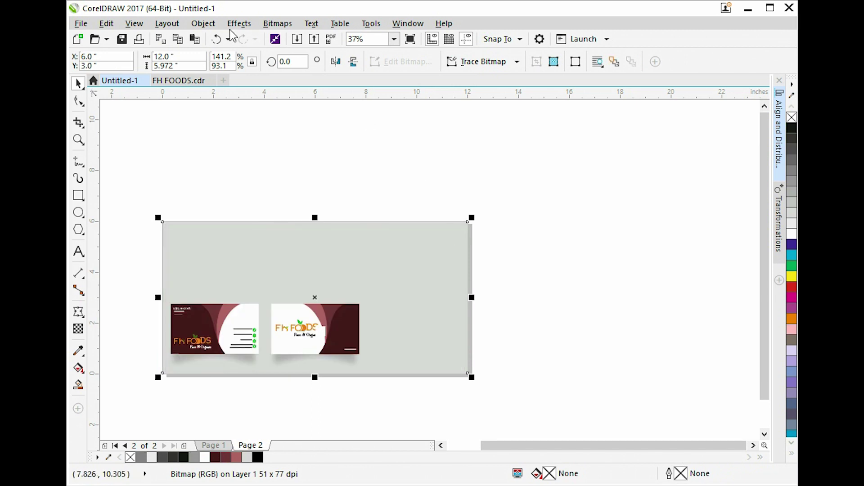
click(212, 25)
mouse_move(272, 113)
click(417, 109)
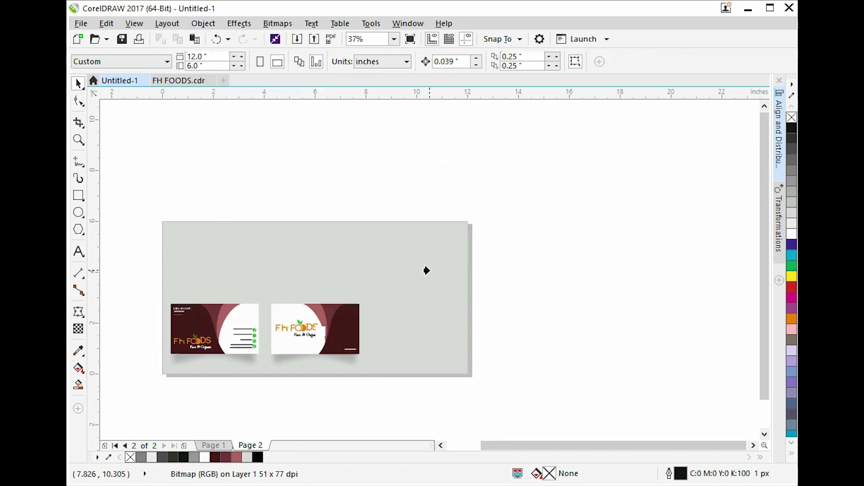
click(428, 274)
Enlarge the office photo slightly inside its PowerClip frame.
ctrl+click(424, 258)
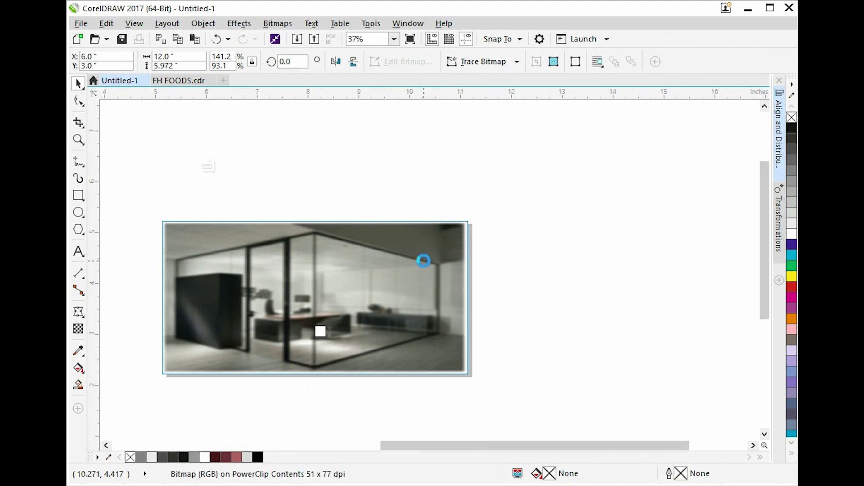
scroll(424, 257, up, 2)
drag(516, 177, 532, 171)
scroll(683, 315, down, 2)
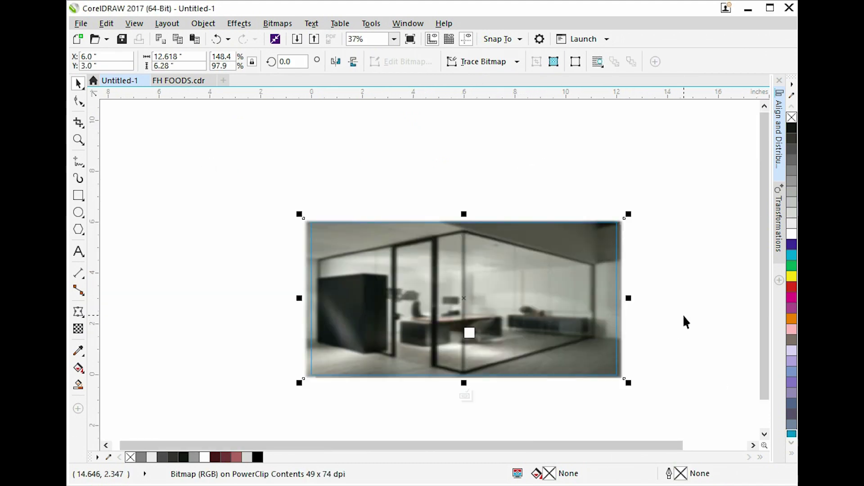
scroll(542, 330, up, 2)
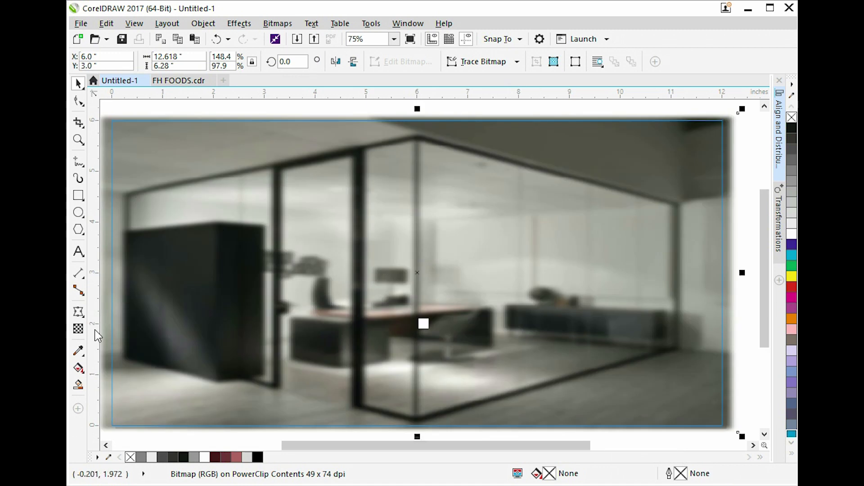
Apply an elliptical fountain transparency to the photo, tighten its fade, and finish editing.
click(78, 331)
click(95, 62)
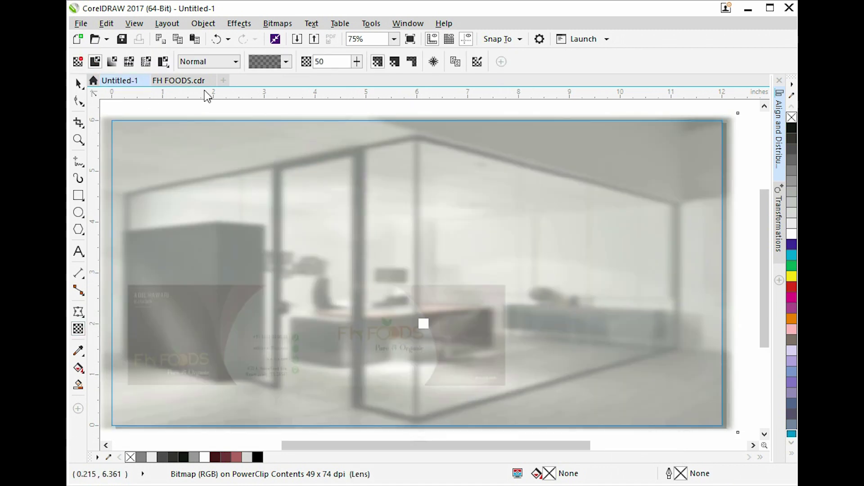
click(113, 61)
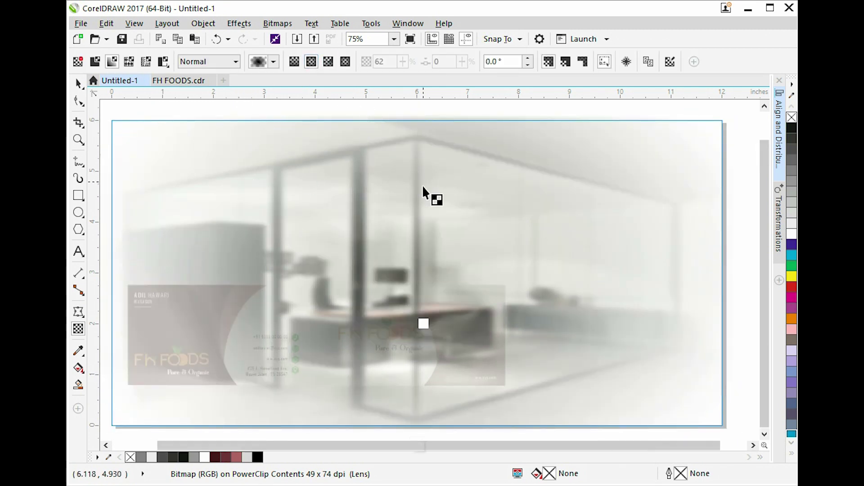
scroll(422, 185, down, 2)
drag(602, 227, 573, 228)
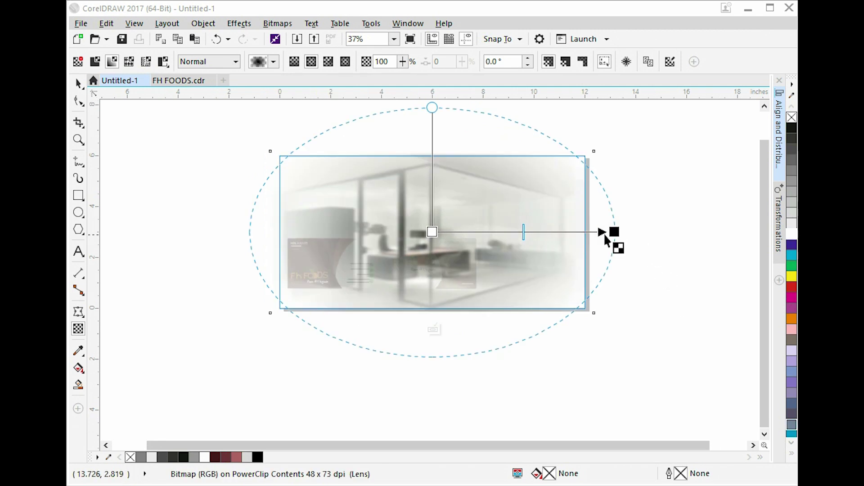
scroll(604, 233, up, 2)
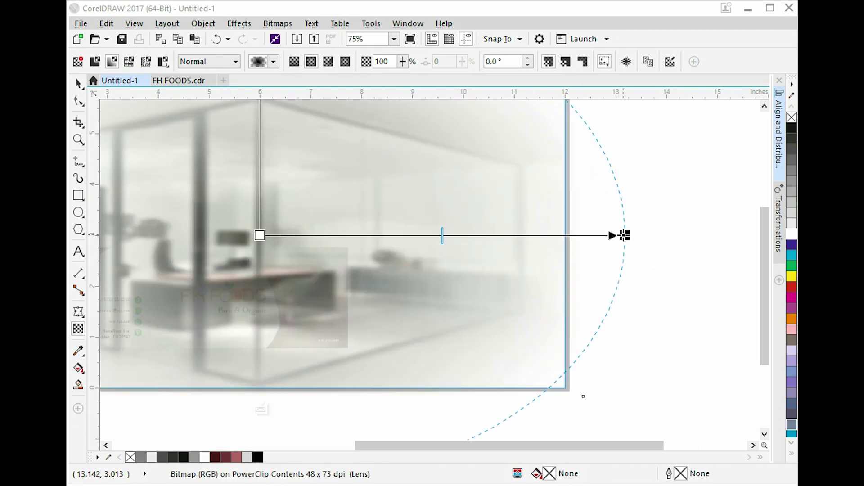
drag(624, 235, 608, 235)
scroll(614, 243, down, 1)
key(space)
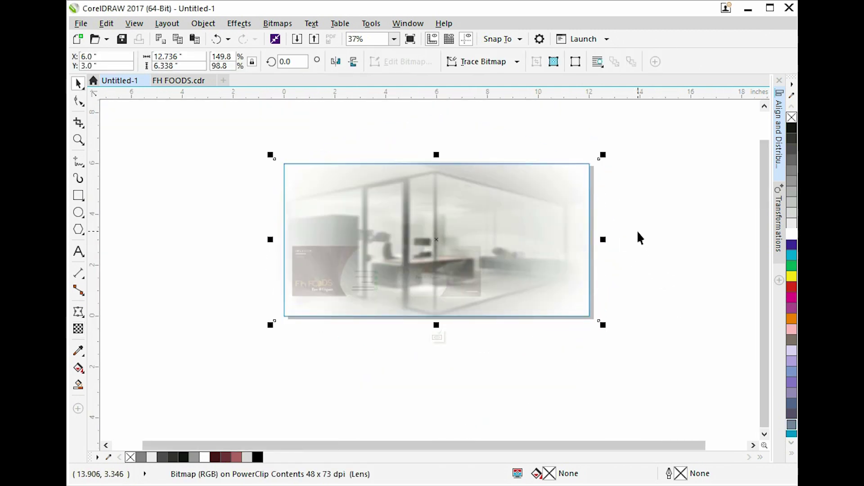
ctrl+click(636, 231)
Move the right card further right and the left card up onto the office background, then fit the frame in view.
click(452, 263)
click(516, 353)
drag(432, 270, 512, 273)
click(333, 270)
drag(333, 271, 441, 214)
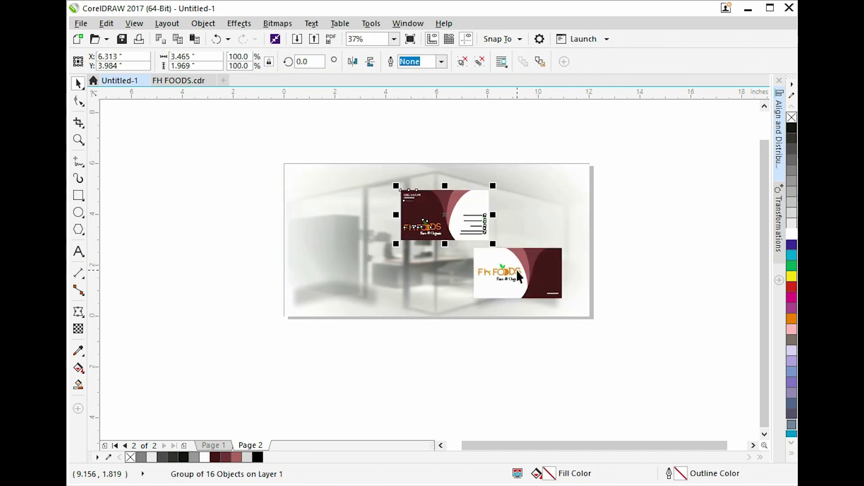
shift+click(515, 269)
click(537, 184)
key(shift+F2)
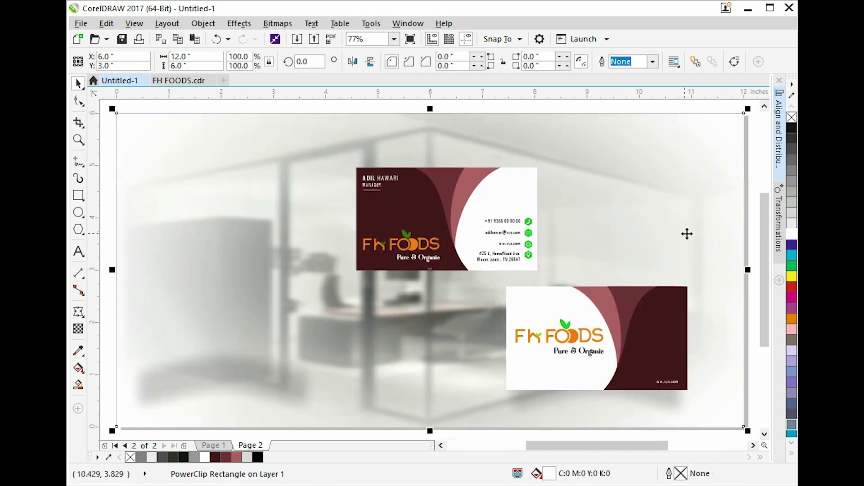
click(676, 361)
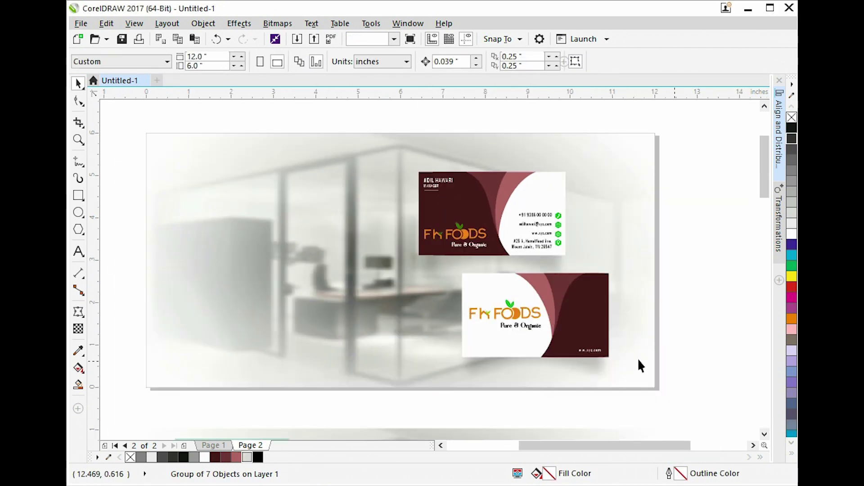
Reposition the lower card up and left so the logo card sits above the contact card.
click(570, 334)
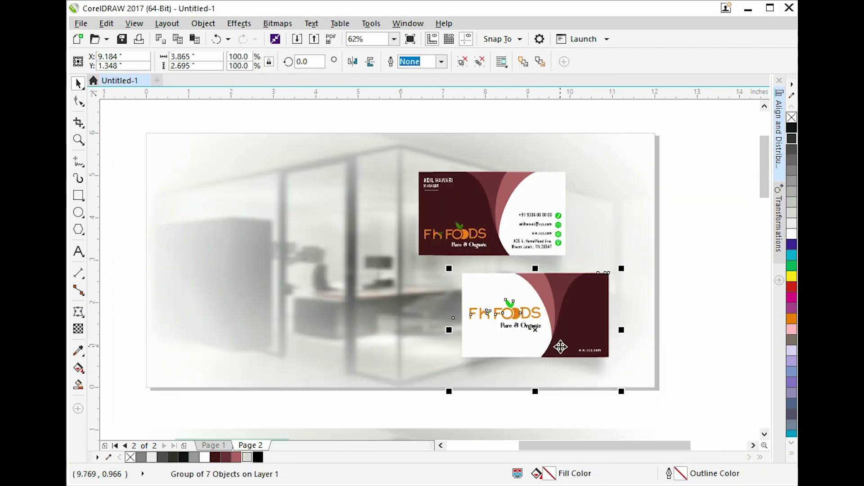
drag(538, 206, 544, 305)
click(465, 297)
click(419, 283)
click(466, 296)
drag(465, 296, 424, 204)
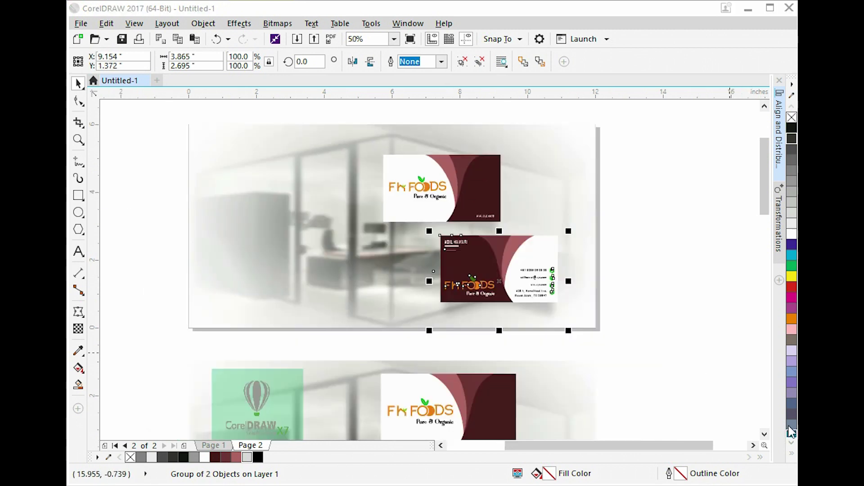
click(679, 334)
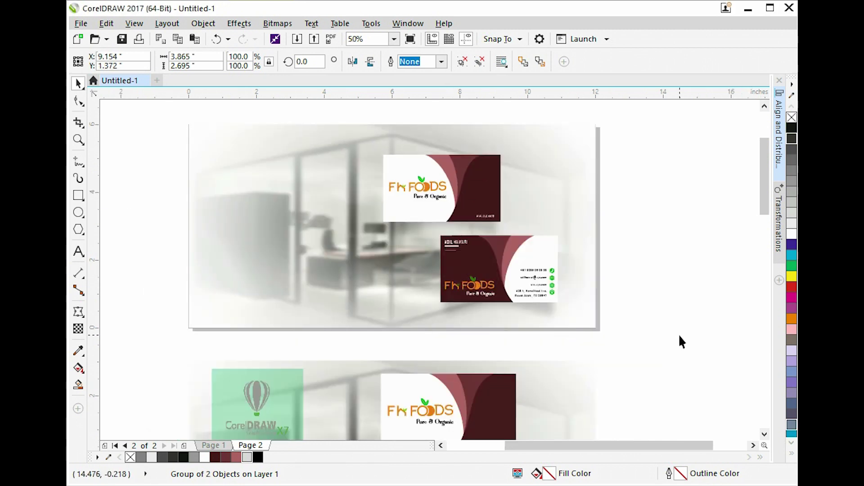
click(269, 266)
Draw a trial rectangle on the left and delete the stray mockup copy below the page.
click(78, 195)
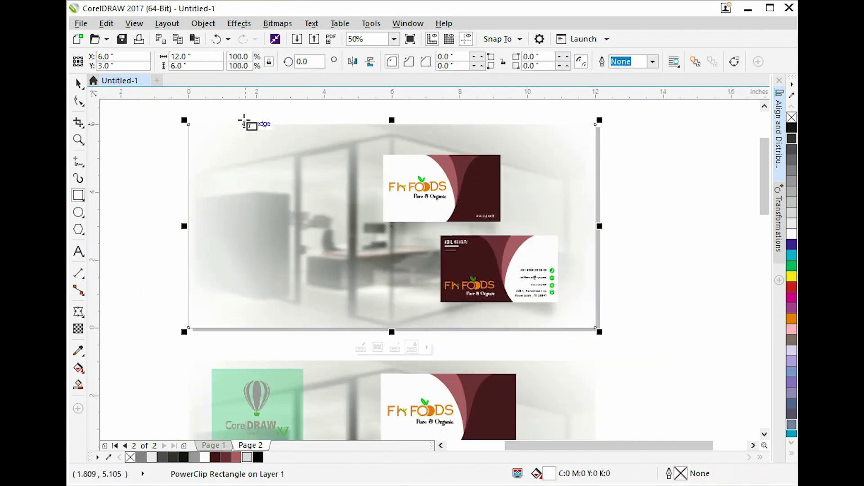
drag(227, 125, 335, 330)
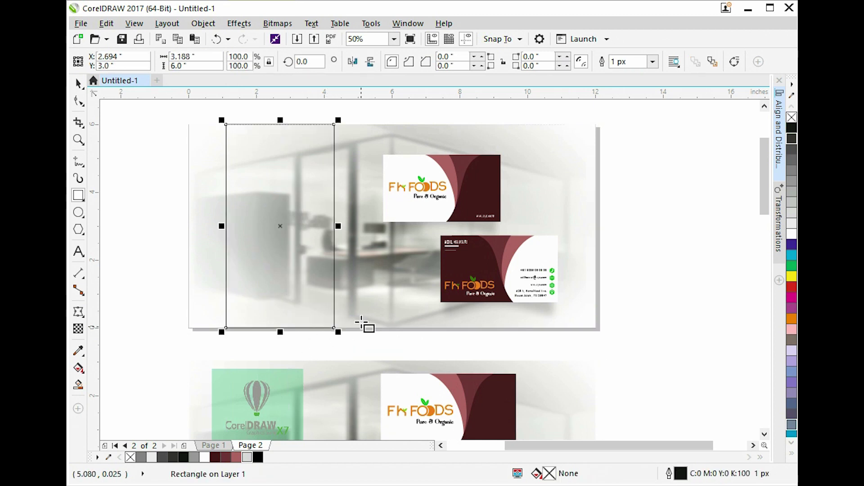
click(349, 392)
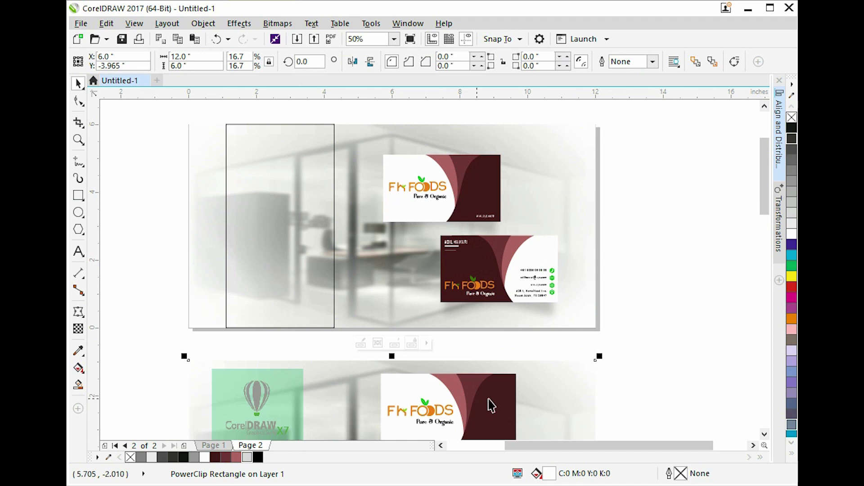
key(Delete)
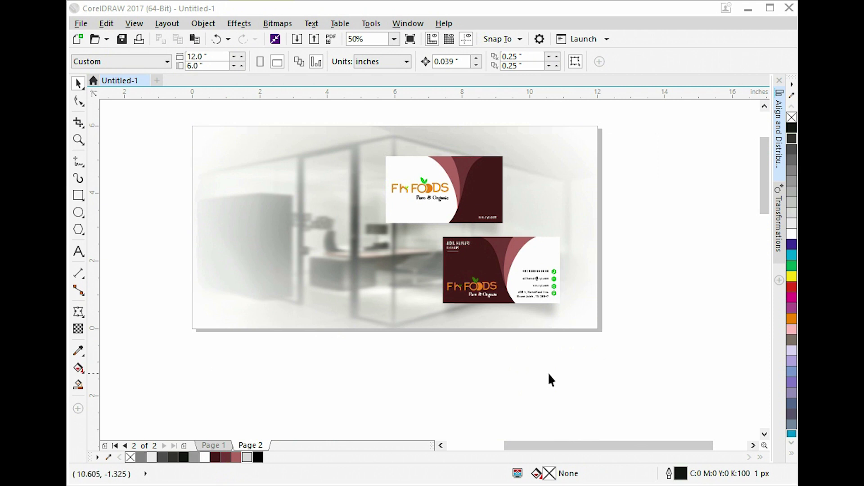
click(314, 298)
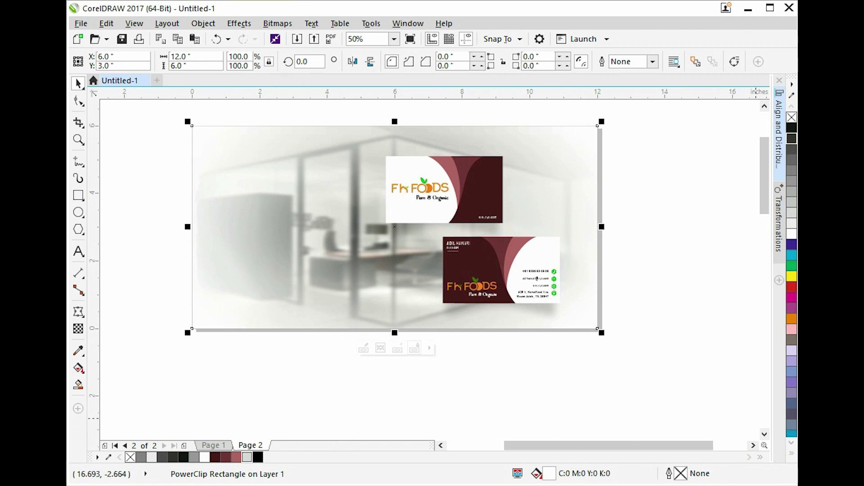
Draw a tall panel over the background's left part, filled 40% grey with no outline.
click(78, 194)
mouse_move(216, 126)
mouse_down()
mouse_move(309, 269)
mouse_move(335, 329)
mouse_up()
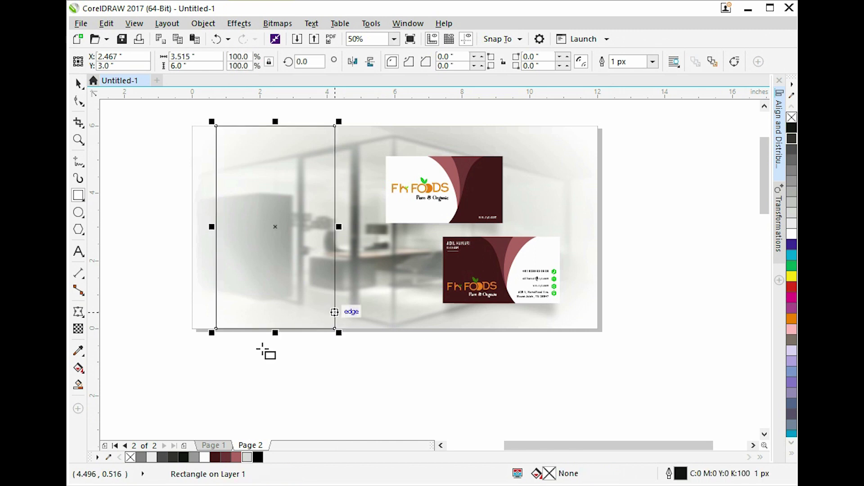
key(space)
click(791, 191)
right_click(792, 119)
Give the grey panel uniform transparency, raised from 50 to 60.
click(723, 158)
click(322, 265)
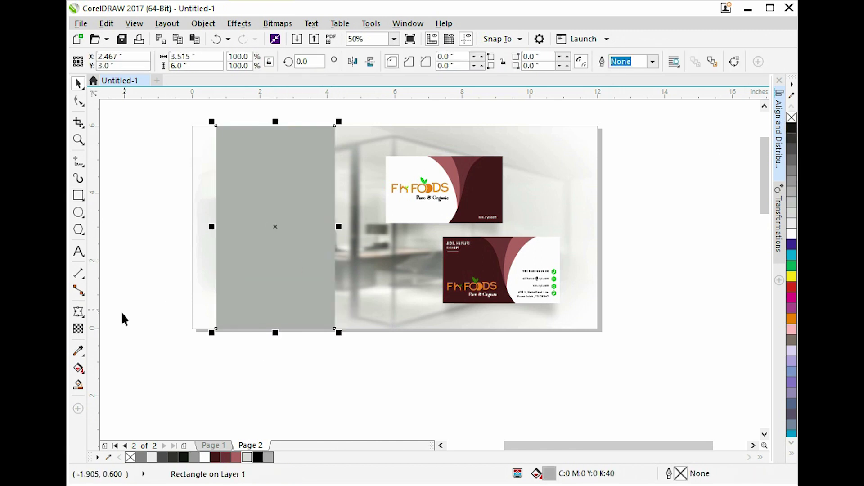
click(78, 330)
click(96, 62)
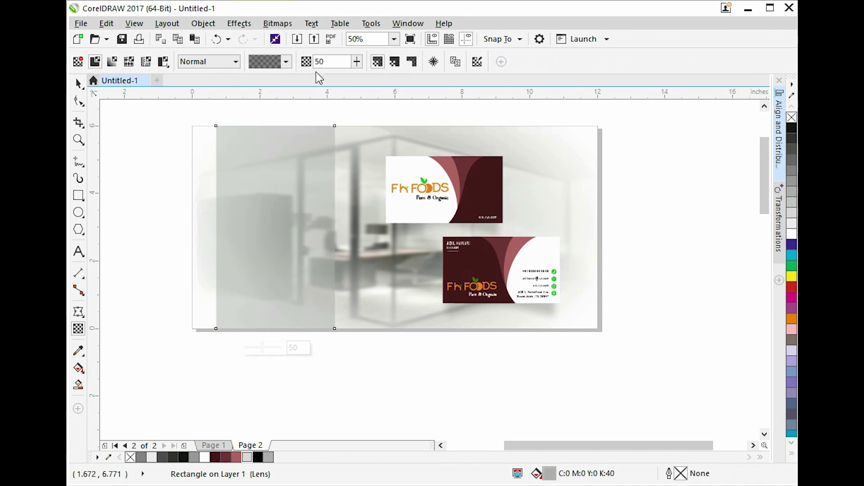
click(286, 62)
click(511, 161)
key(space)
Shrink the translucent panel slightly from its corner.
click(432, 398)
click(310, 310)
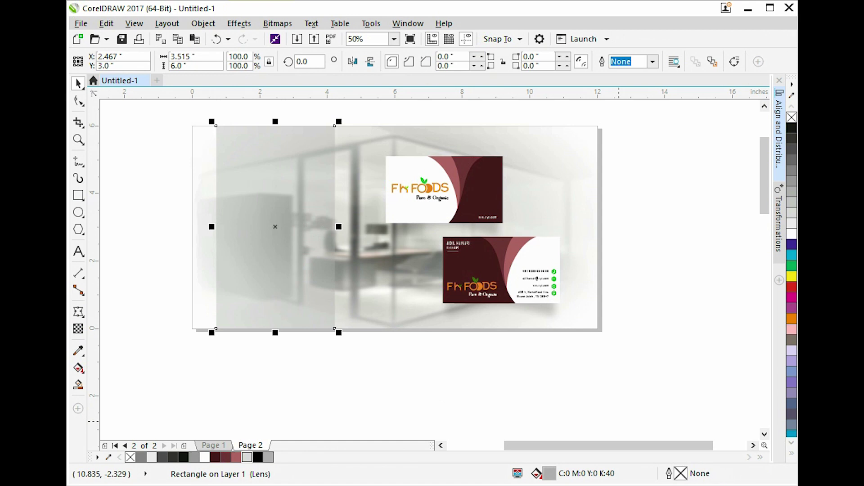
scroll(353, 128, up, 1)
drag(357, 131, 352, 156)
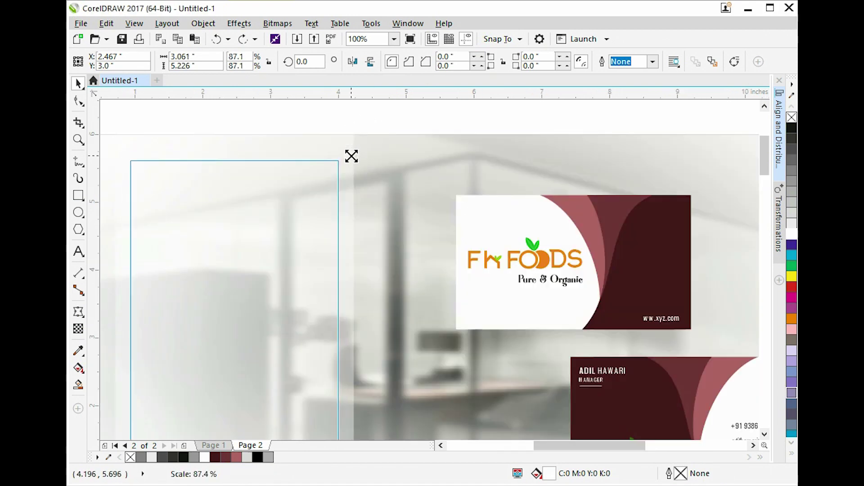
scroll(360, 135, down, 1)
click(379, 118)
Set the CorelDRAW logo to 0.2 inch width, enlarge it, and centre it near the panel's top.
click(382, 141)
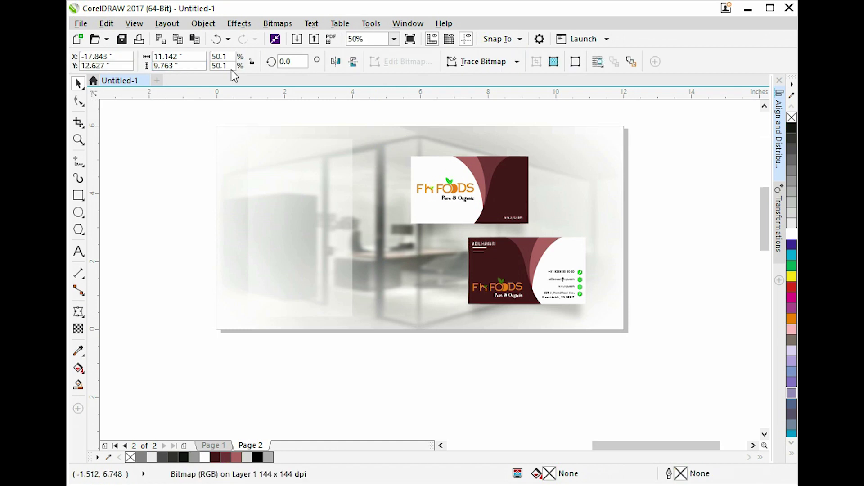
double_click(185, 55)
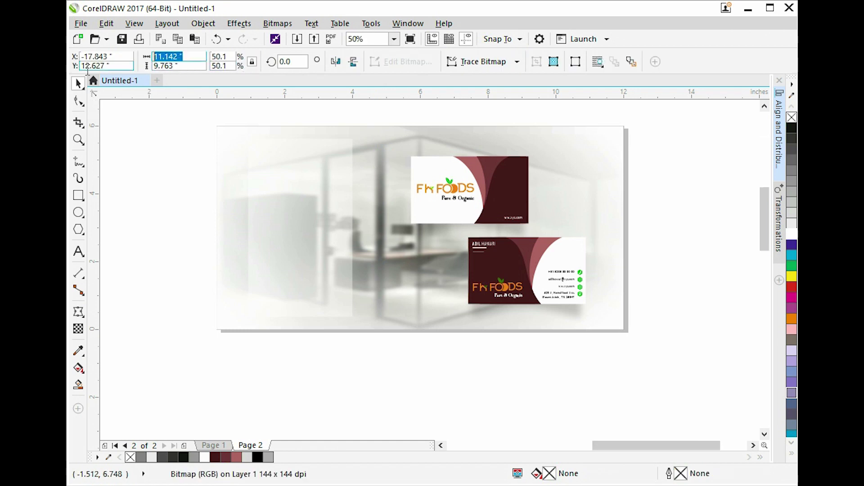
text(.2)
key(Return)
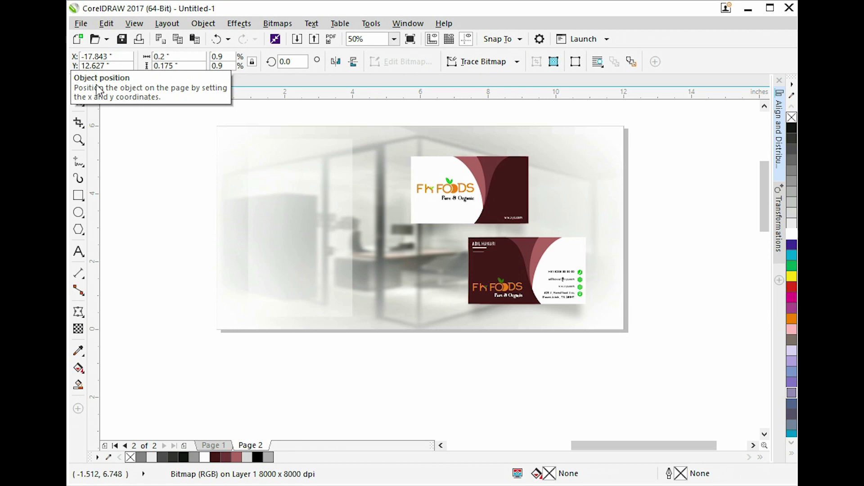
drag(430, 219, 444, 208)
drag(409, 222, 289, 171)
scroll(300, 153, up, 1)
drag(351, 155, 365, 142)
drag(310, 184, 310, 198)
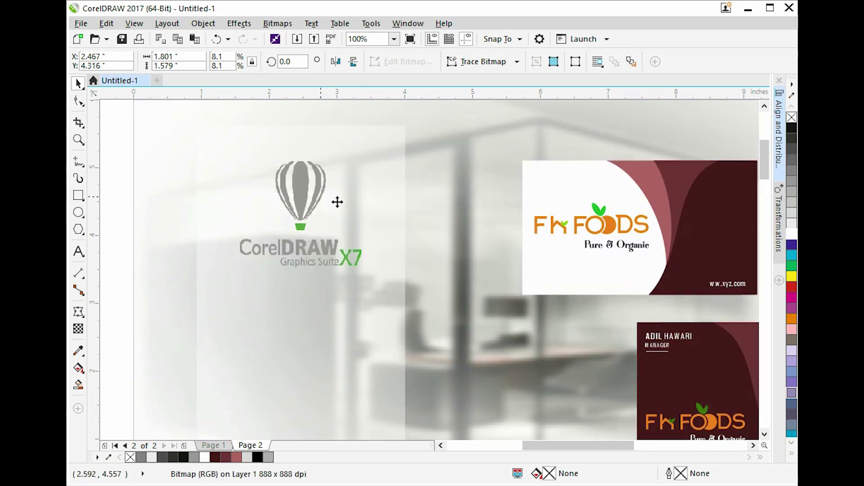
shift+click(363, 199)
scroll(298, 188, down, 1)
key(Escape)
Squash the panel into a thin 50% grey strip along the panel's bottom, halving its height.
click(299, 256)
drag(299, 149, 299, 321)
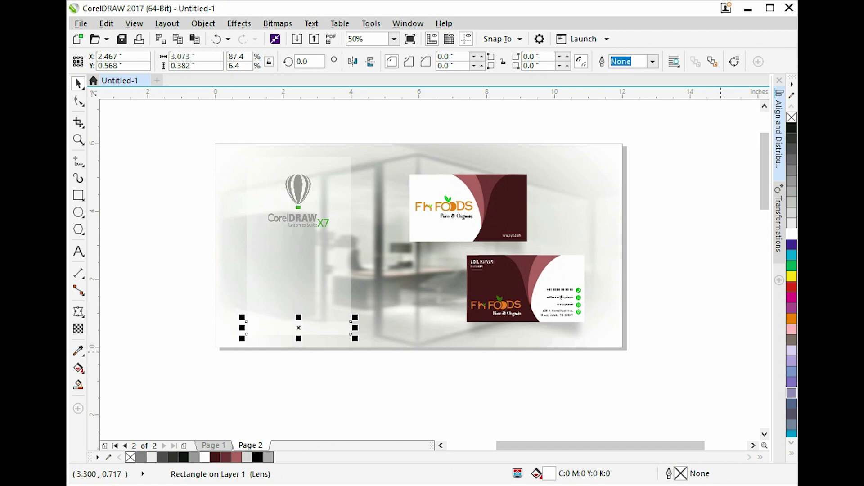
click(793, 183)
click(792, 187)
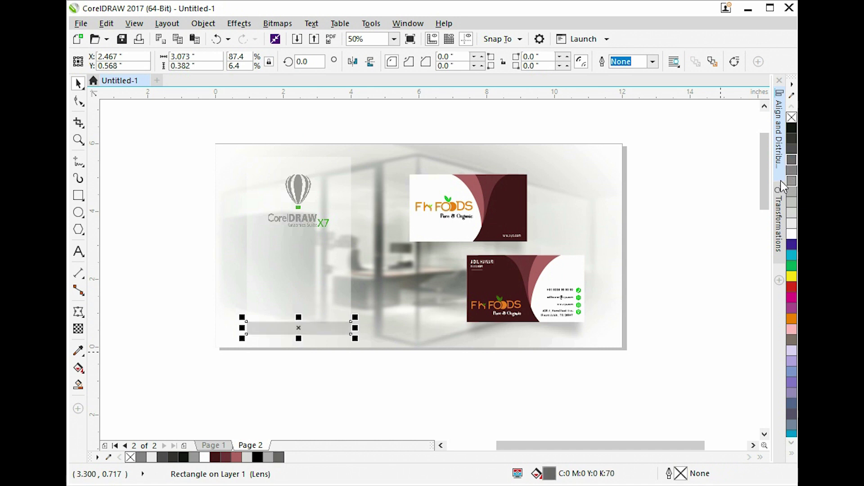
scroll(297, 331, up, 2)
drag(308, 354, 342, 324)
scroll(426, 309, down, 2)
drag(266, 101, 720, 338)
click(331, 280)
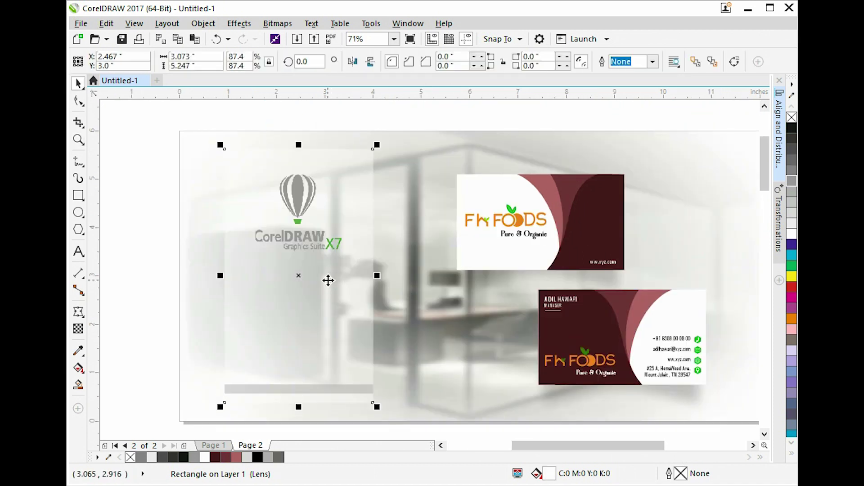
Type the artistic text 'A Professional' / 'Business Card Design' below the logo.
click(78, 251)
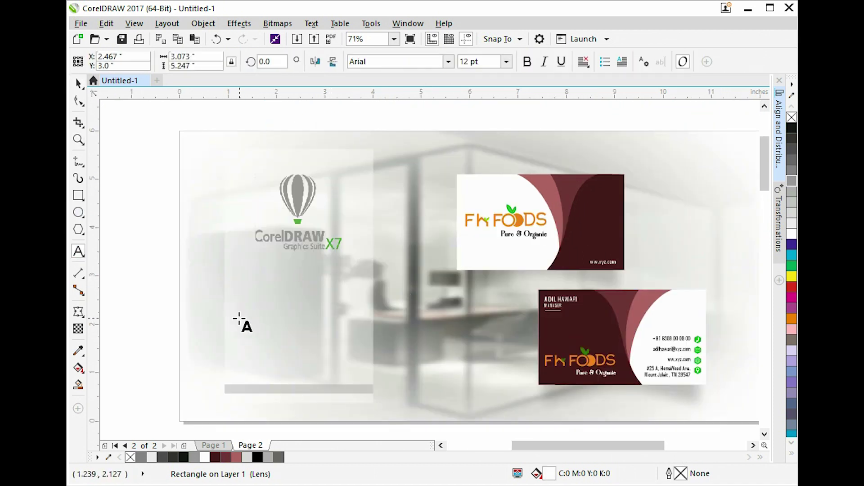
click(262, 289)
scroll(275, 299, up, 1)
text(A Professi)
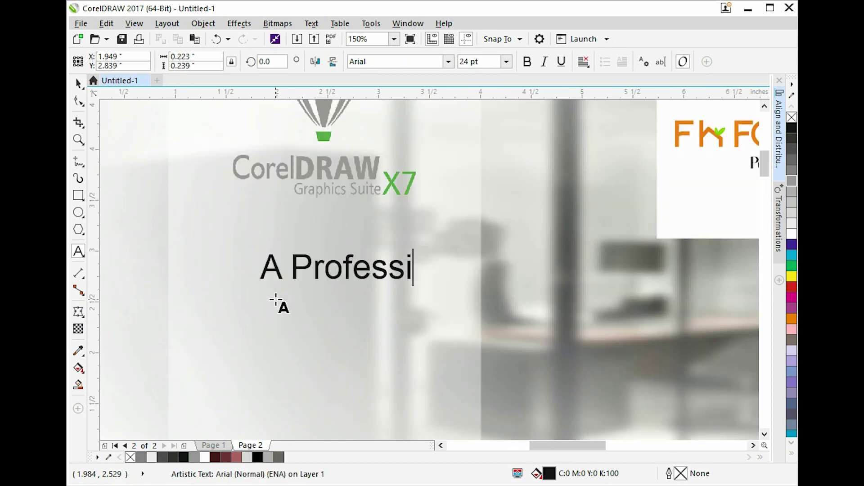
text(onal)
key(Return)
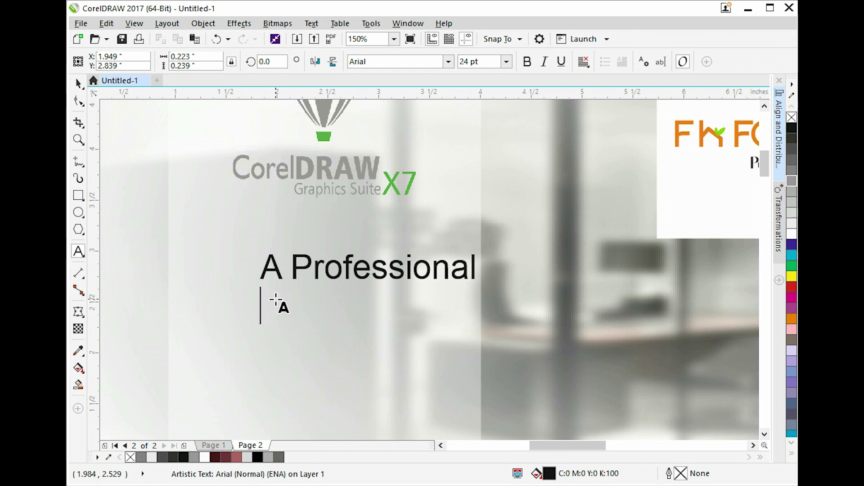
text(Business)
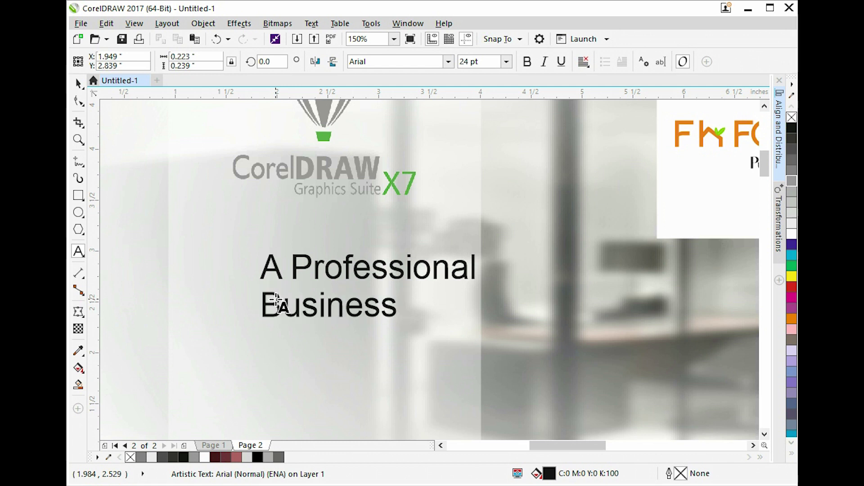
text( Card Design)
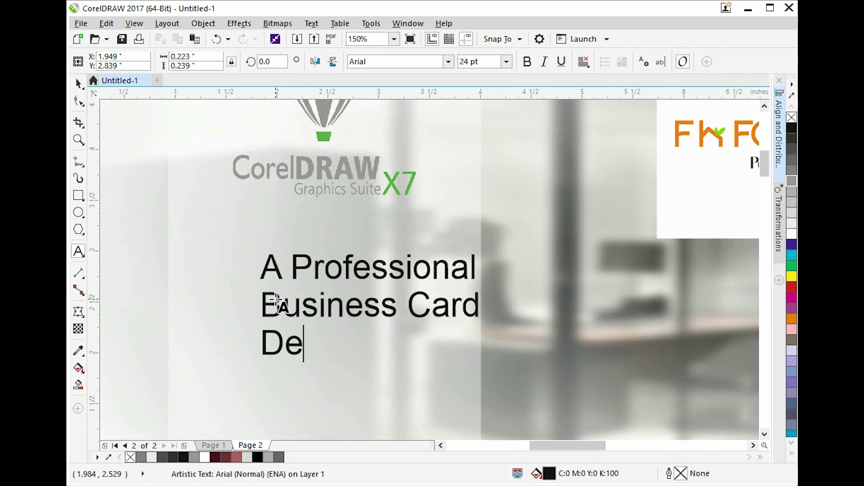
key(ctrl+space)
Set the title font to Voga, shift it slightly left and enlarge it proportionally.
click(392, 61)
text(voga)
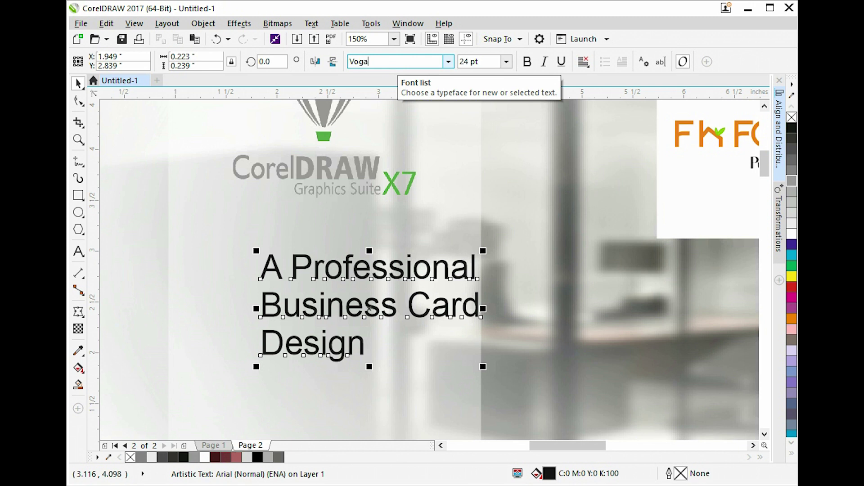
key(Return)
scroll(310, 277, down, 2)
drag(310, 276, 282, 273)
scroll(337, 323, up, 2)
drag(325, 314, 438, 415)
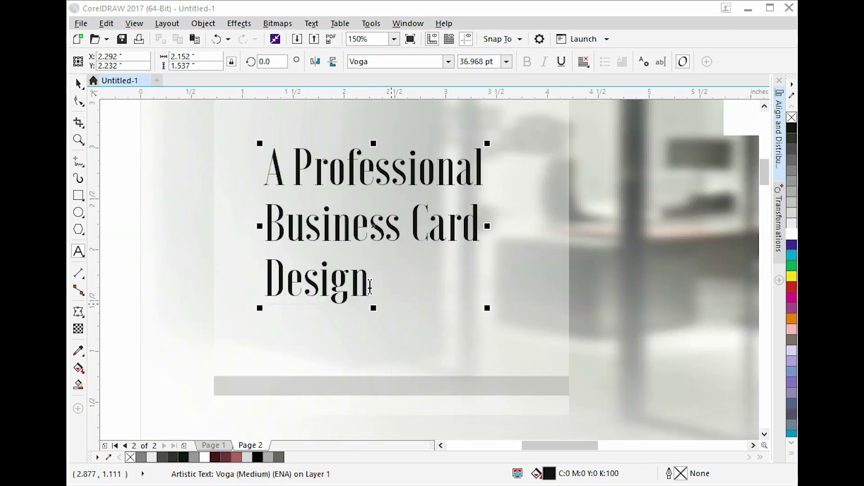
Extend the title with 'in' after Design and a fourth line 'CorelDraw'.
click(353, 275)
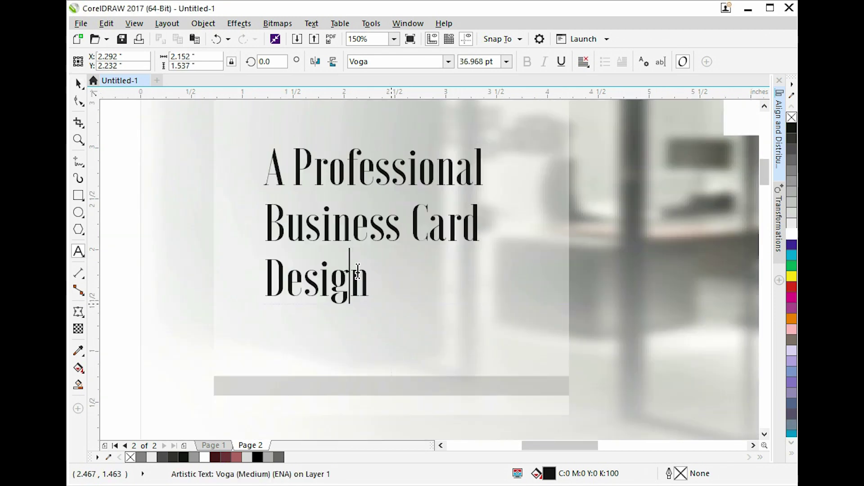
key(End)
text(in)
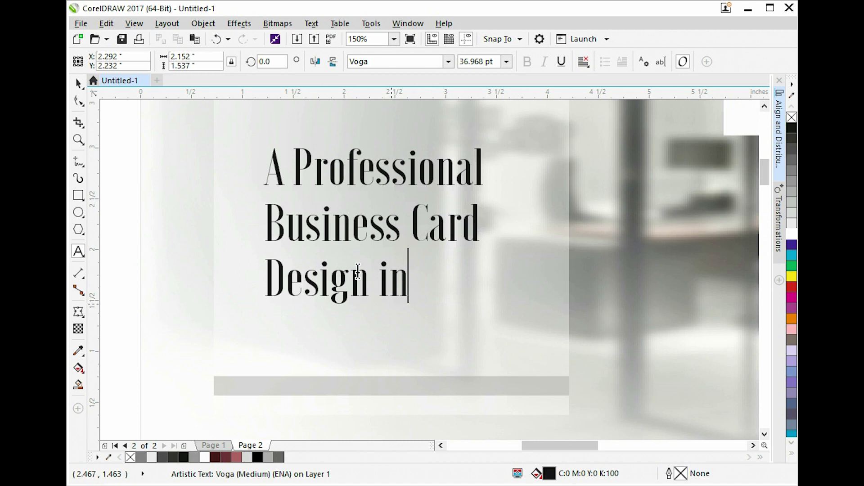
key(Return)
text(Core)
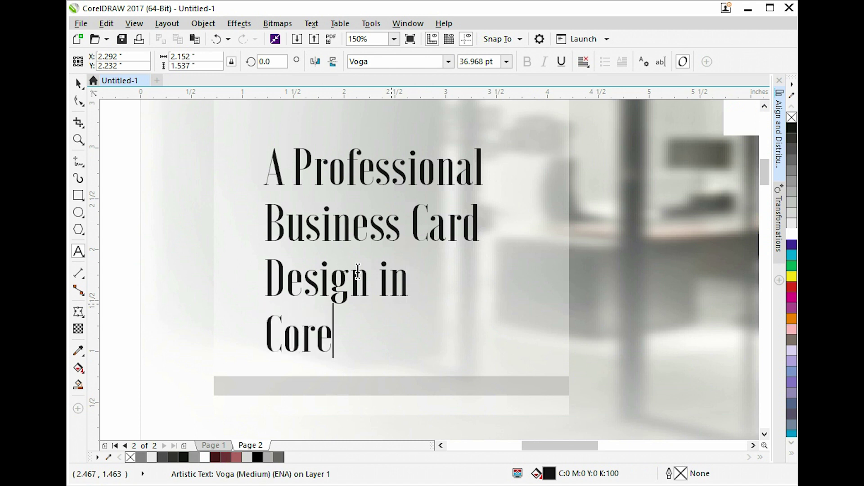
text(lDraw)
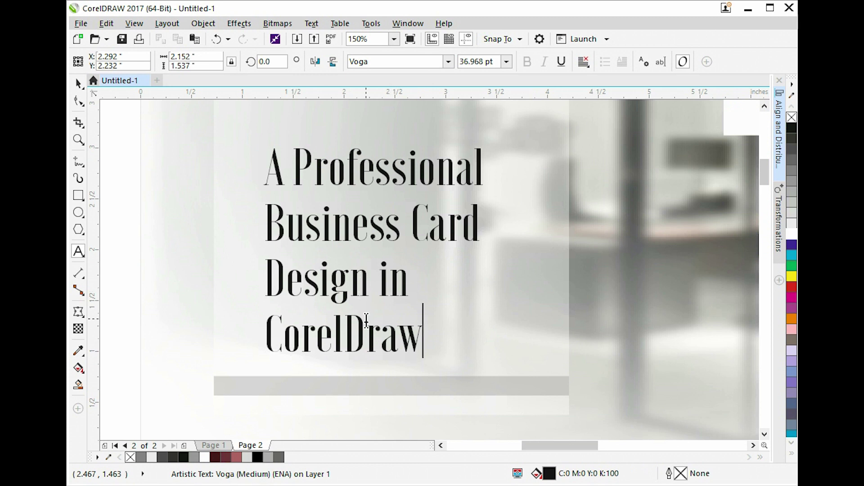
key(ctrl+space)
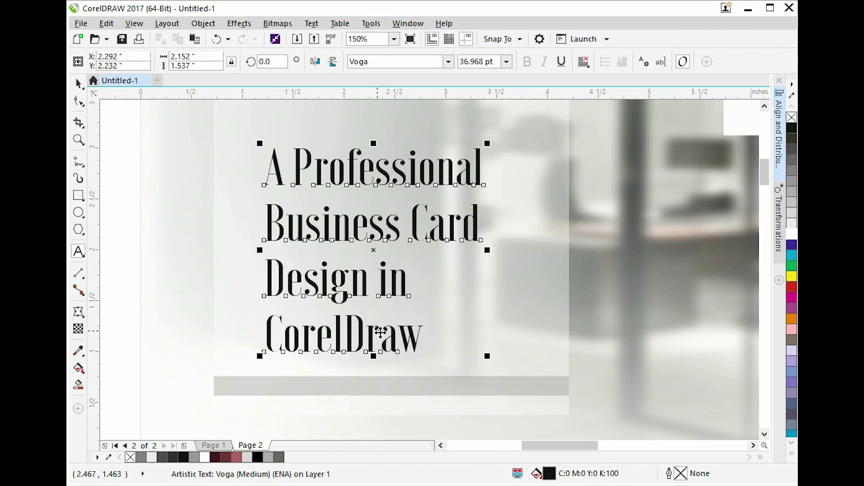
Move the title up under the logo and widen its line spacing with the Shape tool.
click(439, 385)
drag(434, 217, 435, 196)
click(78, 101)
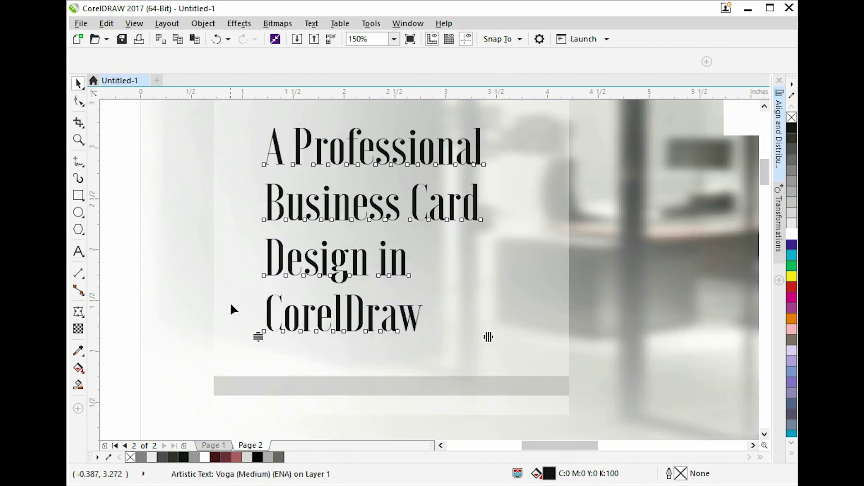
drag(256, 336, 260, 358)
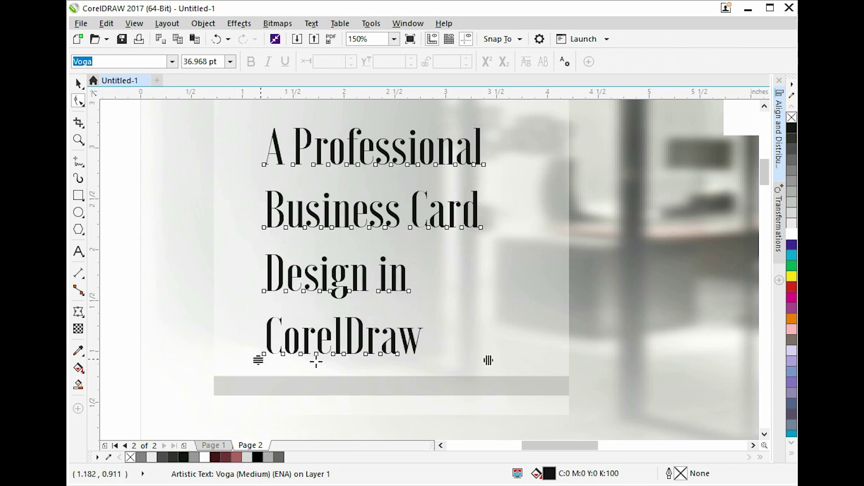
key(space)
click(619, 311)
key(shift+F2)
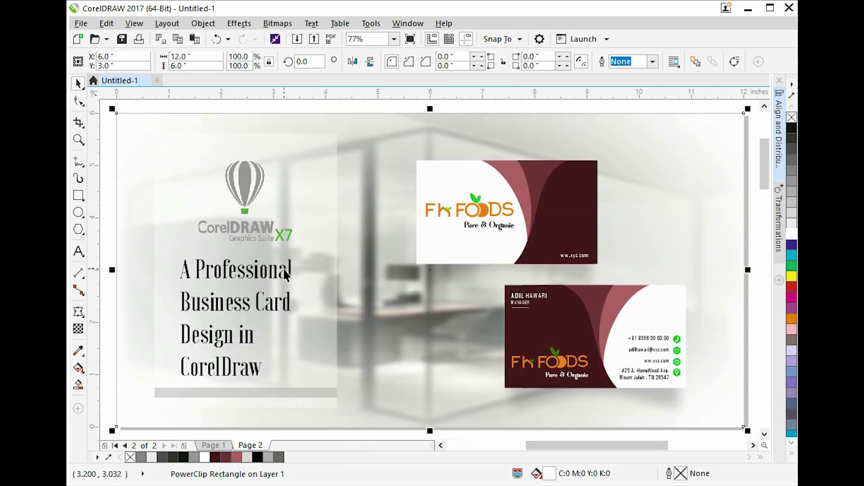
Narrow the translucent panel and shrink the thin grey bar to match it.
click(281, 270)
click(316, 273)
drag(339, 272, 327, 280)
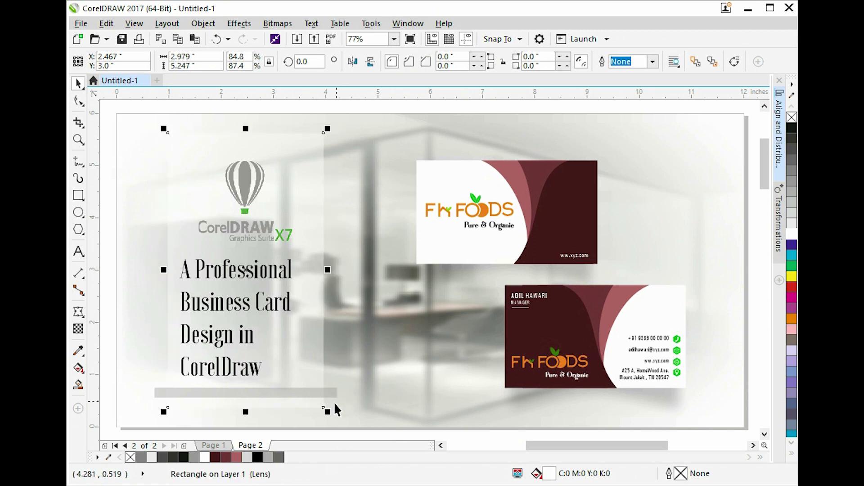
click(312, 393)
key(ctrl+r)
PowerClip the grey bar, title, logo and panel inside the page frame, then narrow the panel slightly.
shift+click(276, 269)
shift+click(257, 217)
shift+click(302, 190)
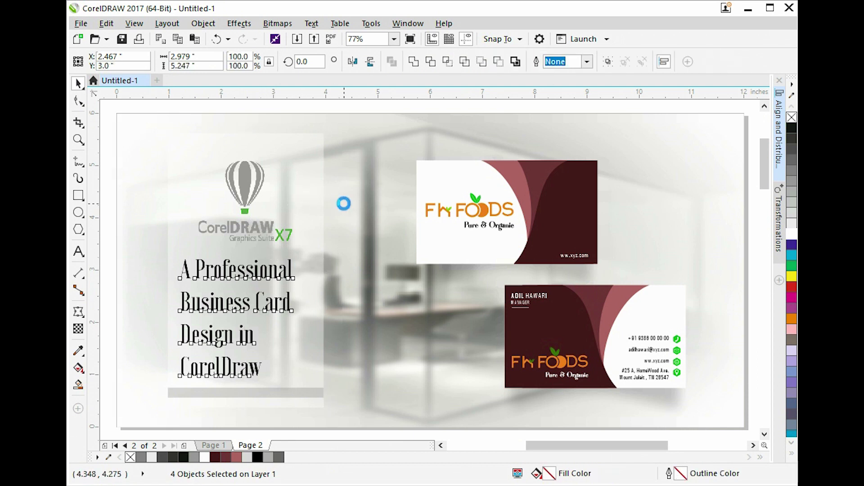
click(382, 177)
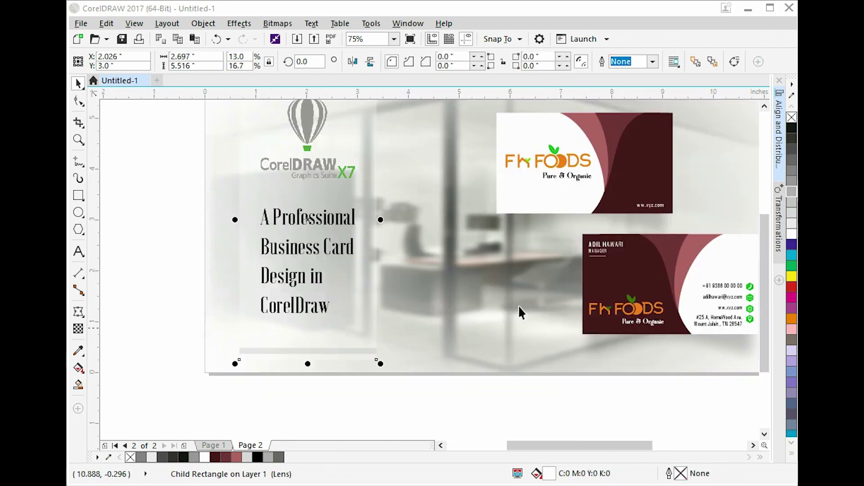
scroll(370, 216, up, 2)
drag(403, 238, 388, 242)
scroll(393, 243, down, 2)
Check the background group's contents and zoom in on the two business cards.
click(384, 230)
ctrl+click(378, 226)
click(384, 222)
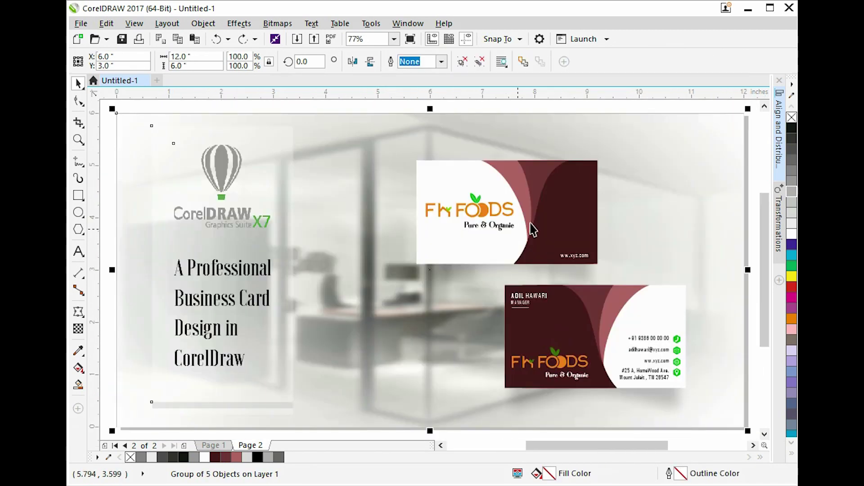
click(753, 142)
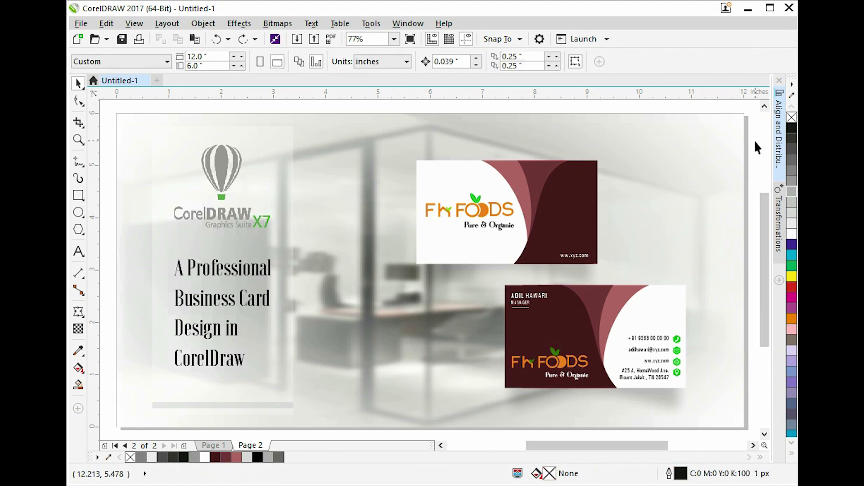
key(z)
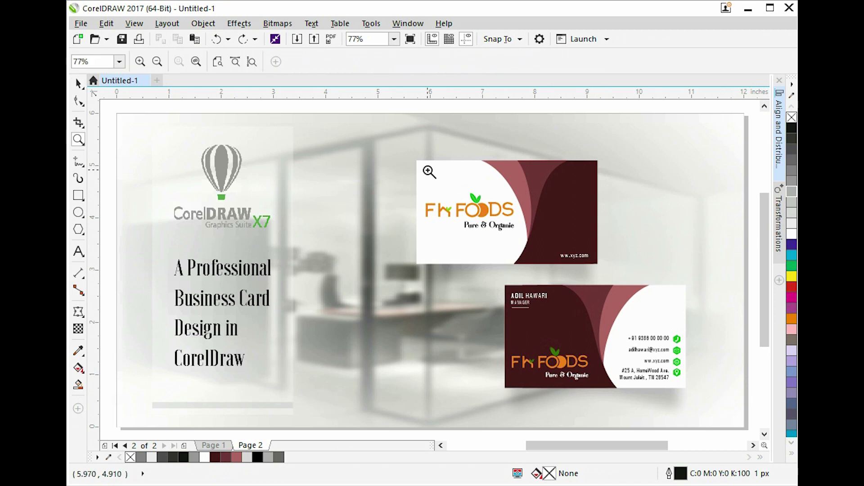
drag(413, 158, 689, 399)
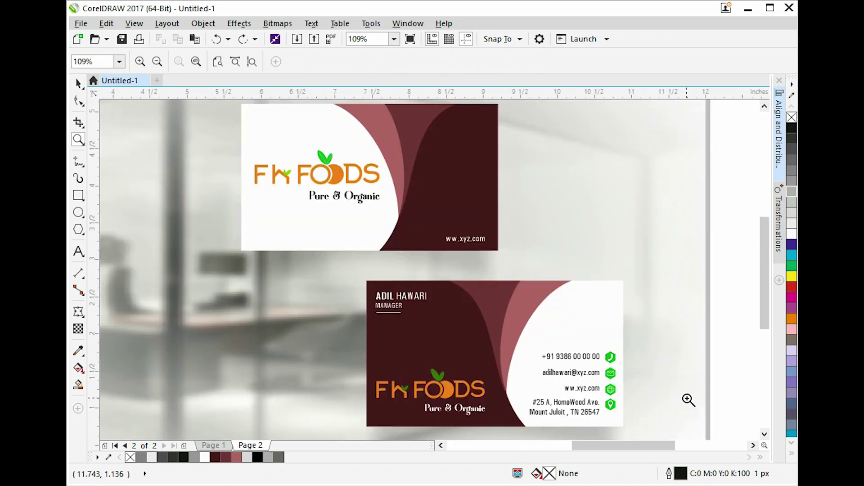
key(space)
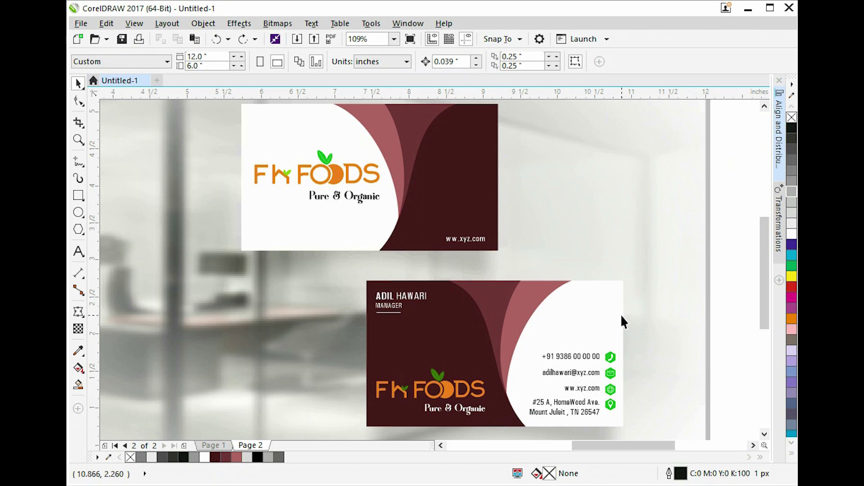
Zoom out to the whole page, then zoom to the front and lower FH FOODS cards.
click(637, 237)
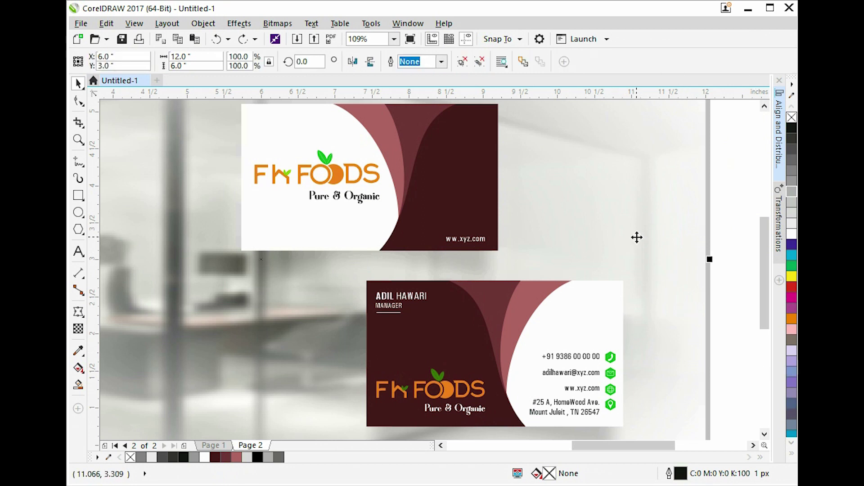
key(F3)
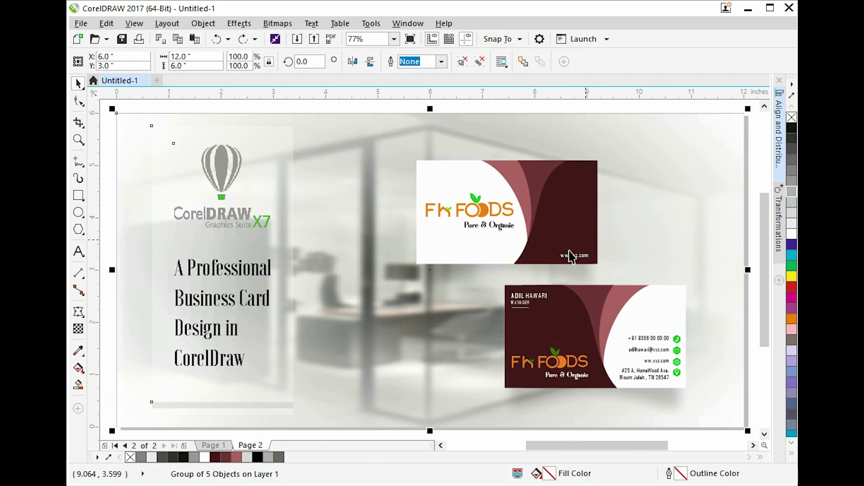
click(568, 256)
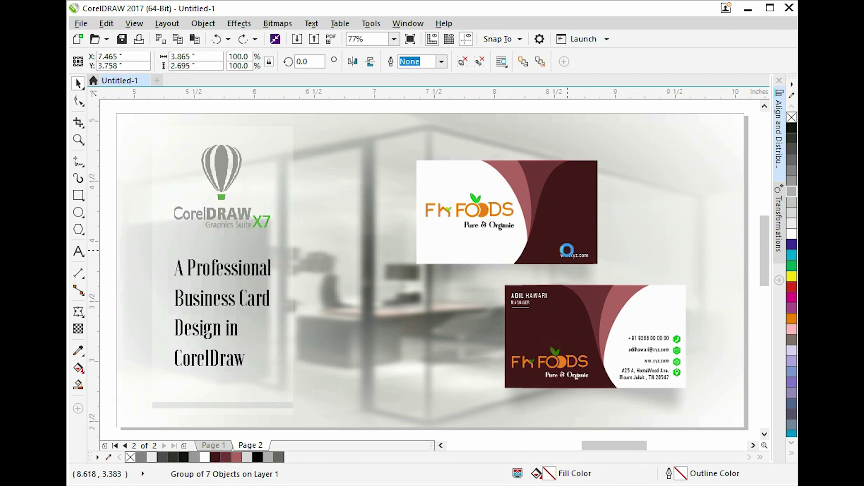
key(shift+F2)
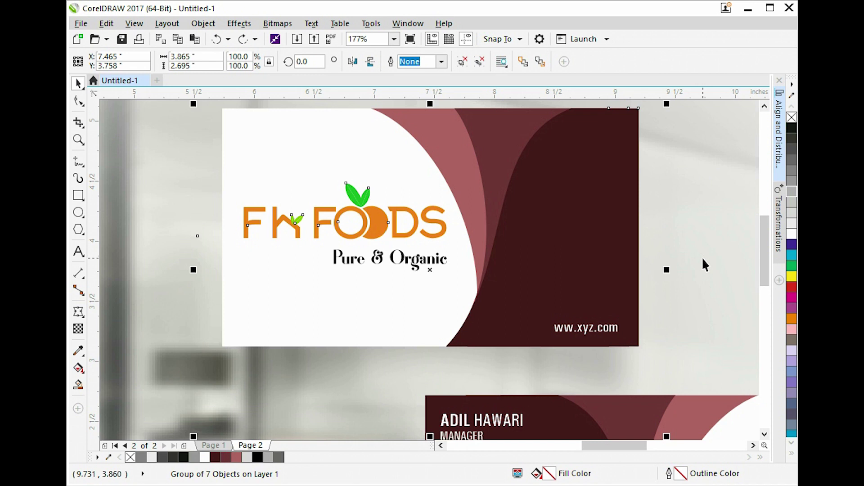
click(703, 259)
click(628, 415)
key(shift+F2)
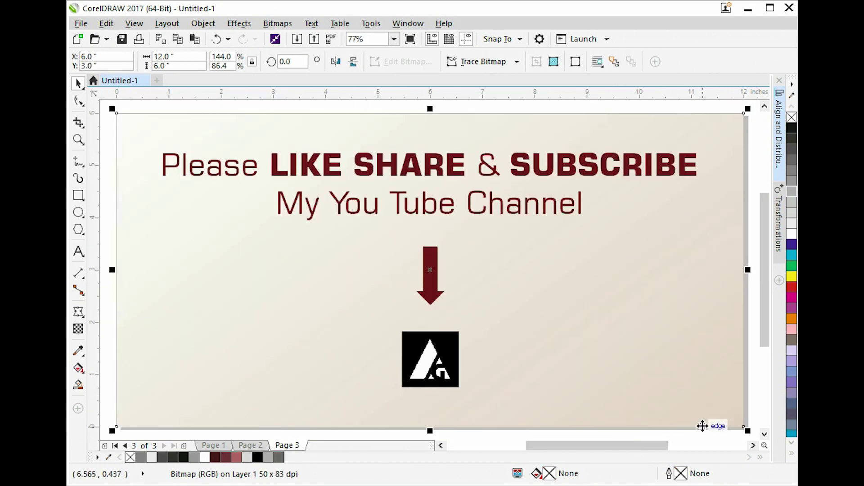
Deselect the end-slide image on the page 3 subscribe outro.
click(734, 436)
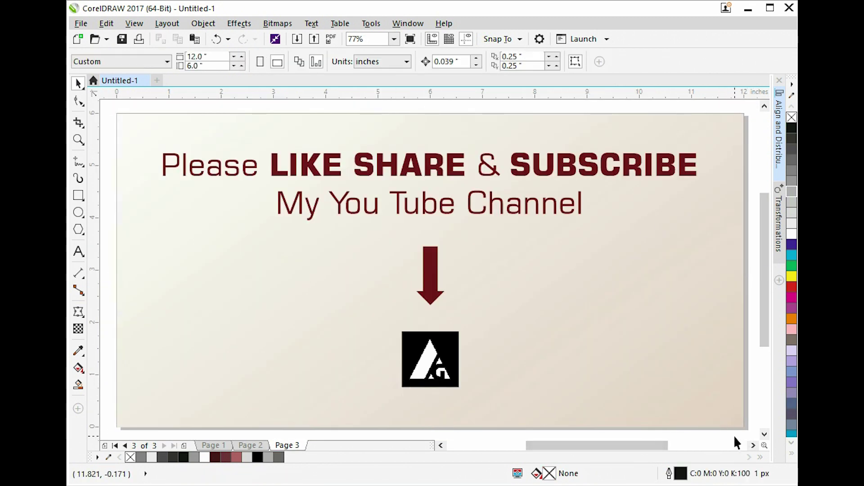